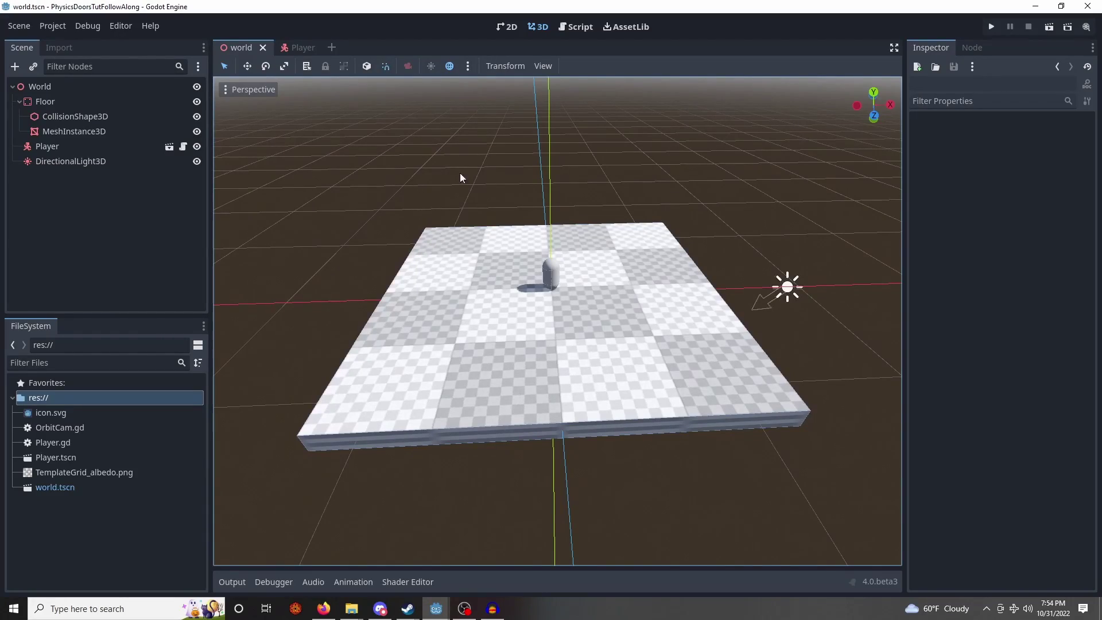
Create a new 3D scene named Door in the project's root folder.
{"action": "left_click", "coordinate": [62, 148]}
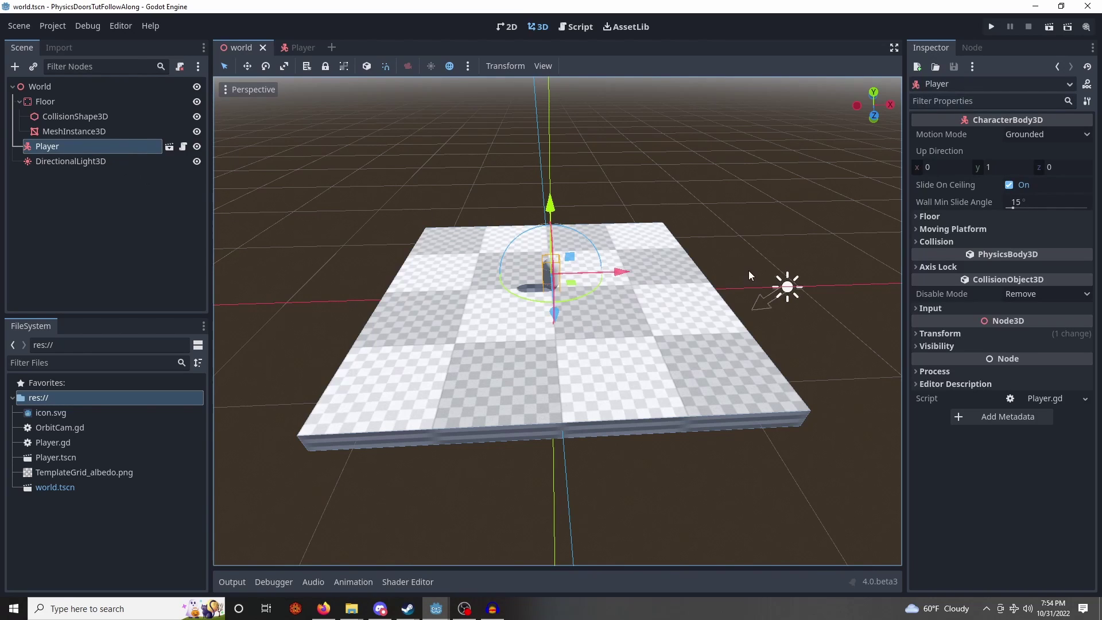
{"action": "left_click", "coordinate": [77, 396]}
{"action": "right_click", "coordinate": [78, 396]}
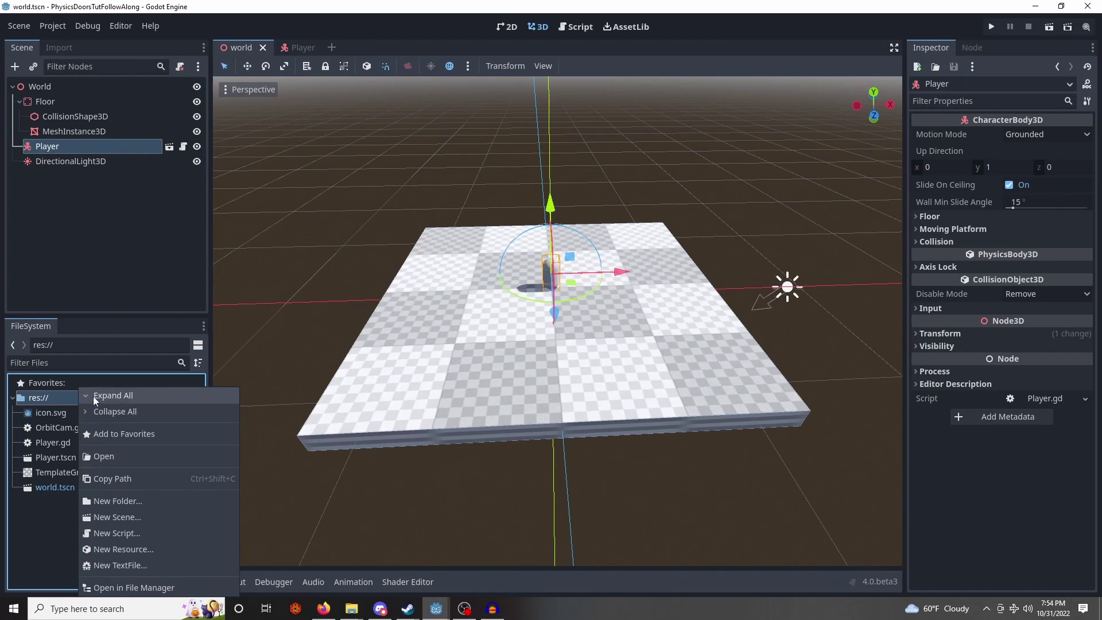
{"action": "left_click", "coordinate": [130, 521]}
{"action": "type", "text": "Door"}
{"action": "key", "text": "Return"}
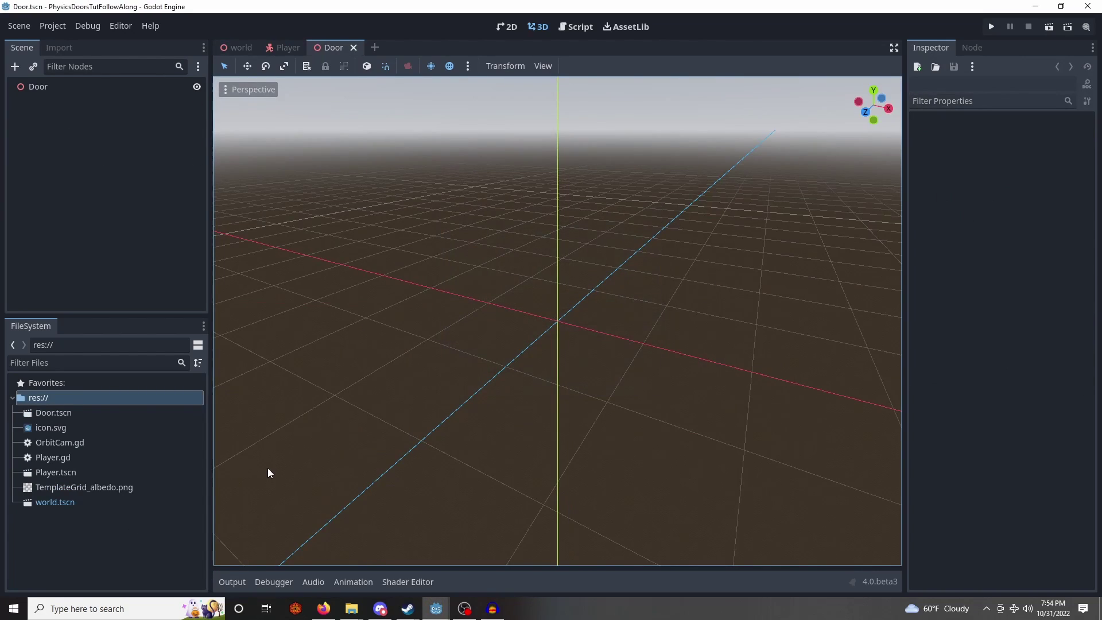
Add a RigidBody3D as a child of the Door root node.
{"action": "right_click", "coordinate": [61, 88]}
{"action": "left_click", "coordinate": [40, 105]}
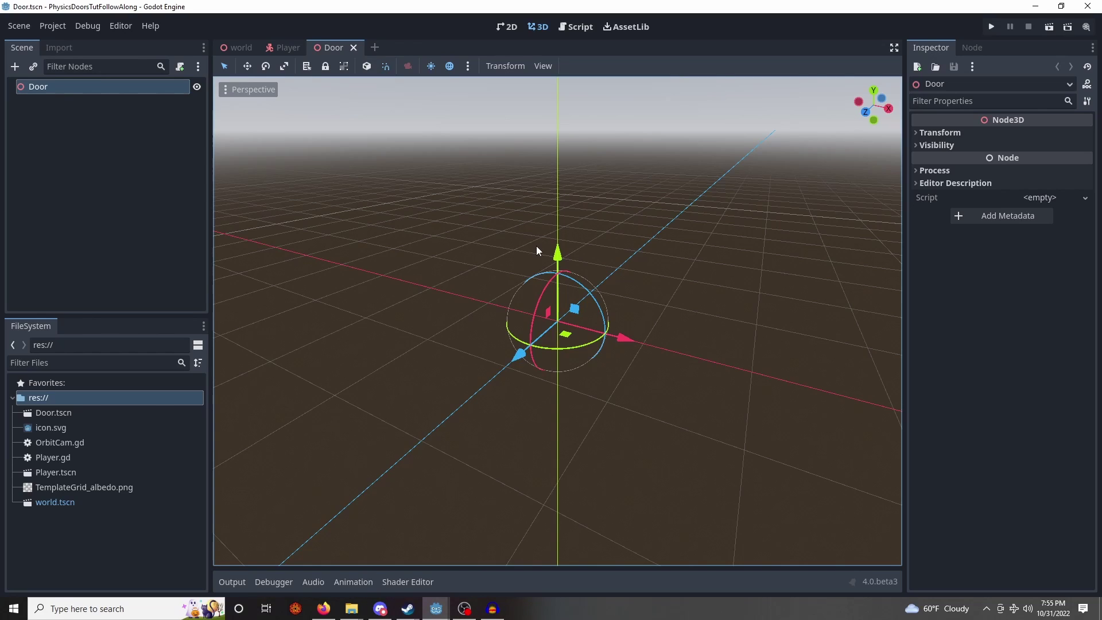
{"action": "left_click", "coordinate": [172, 162]}
{"action": "left_click", "coordinate": [81, 91]}
{"action": "right_click", "coordinate": [81, 90]}
{"action": "left_click", "coordinate": [95, 95]}
{"action": "type", "text": "rigid"}
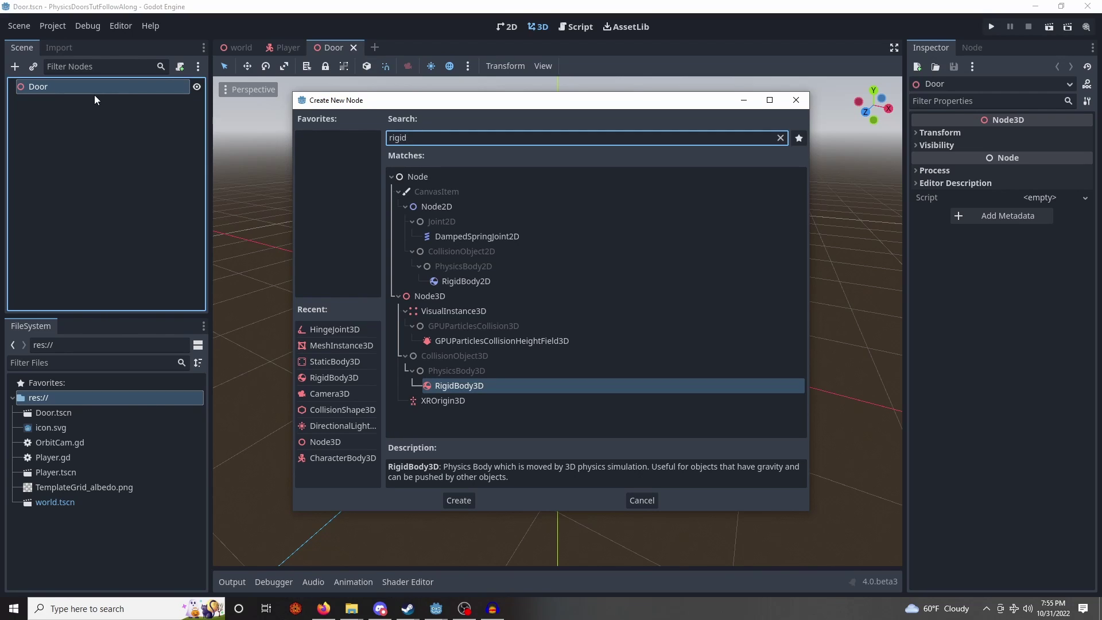
{"action": "key", "text": "Return"}
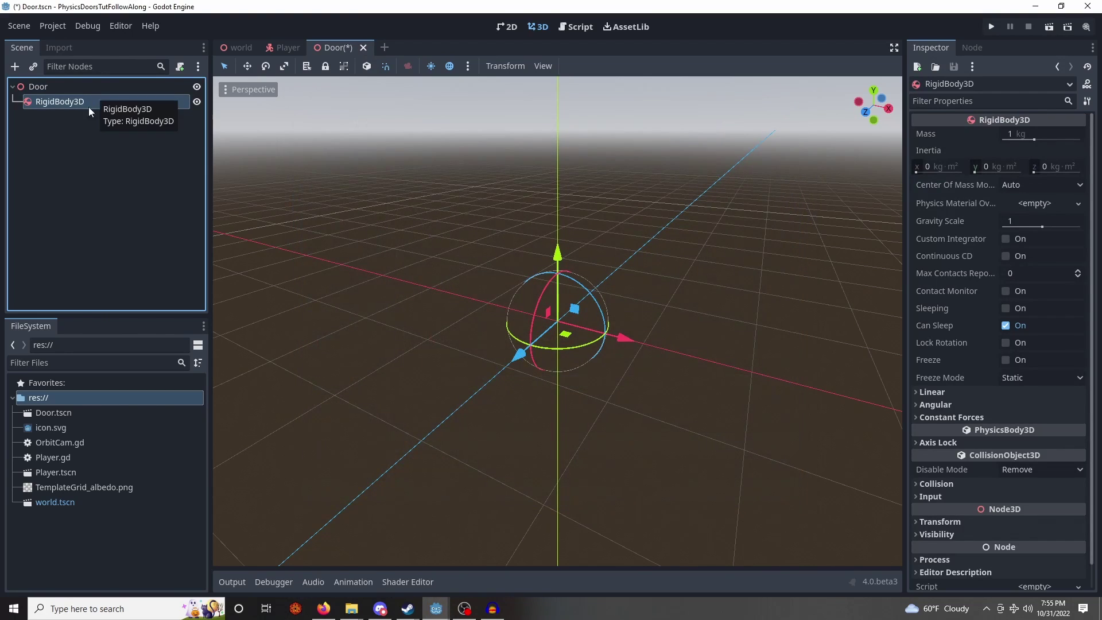
Rename the rigid body node as PhysicsDoor.
{"action": "double_click", "coordinate": [78, 103]}
{"action": "type", "text": "PhysicsDoor"}
{"action": "key", "text": "Return"}
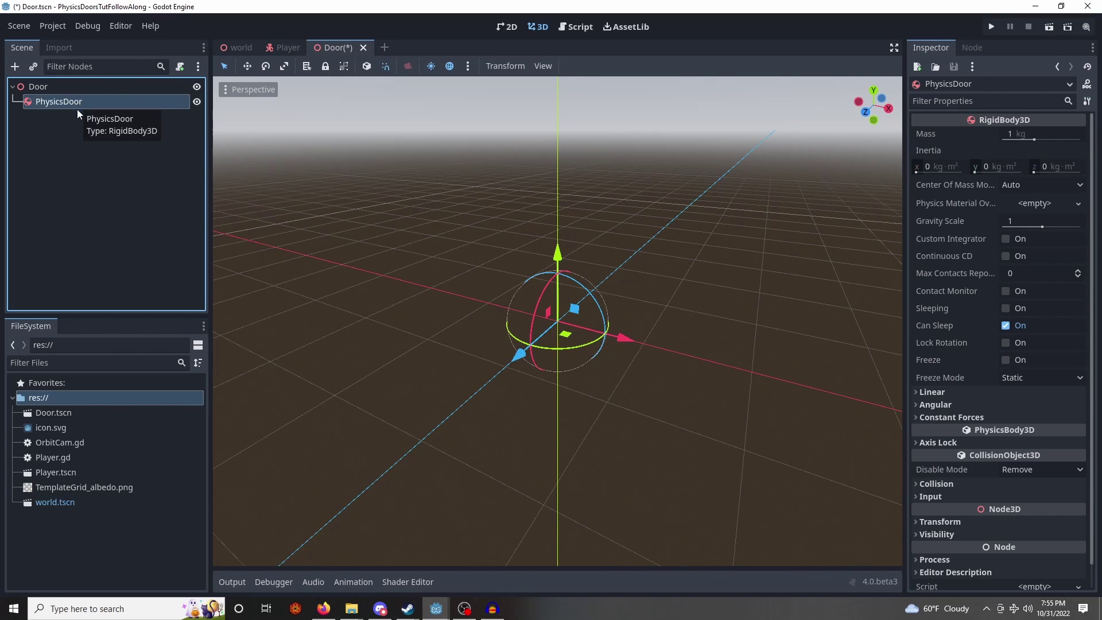
Add a MeshInstance3D under PhysicsDoor, assign it a new BoxMesh and expand the mesh's properties.
{"action": "right_click", "coordinate": [65, 104]}
{"action": "left_click", "coordinate": [85, 115]}
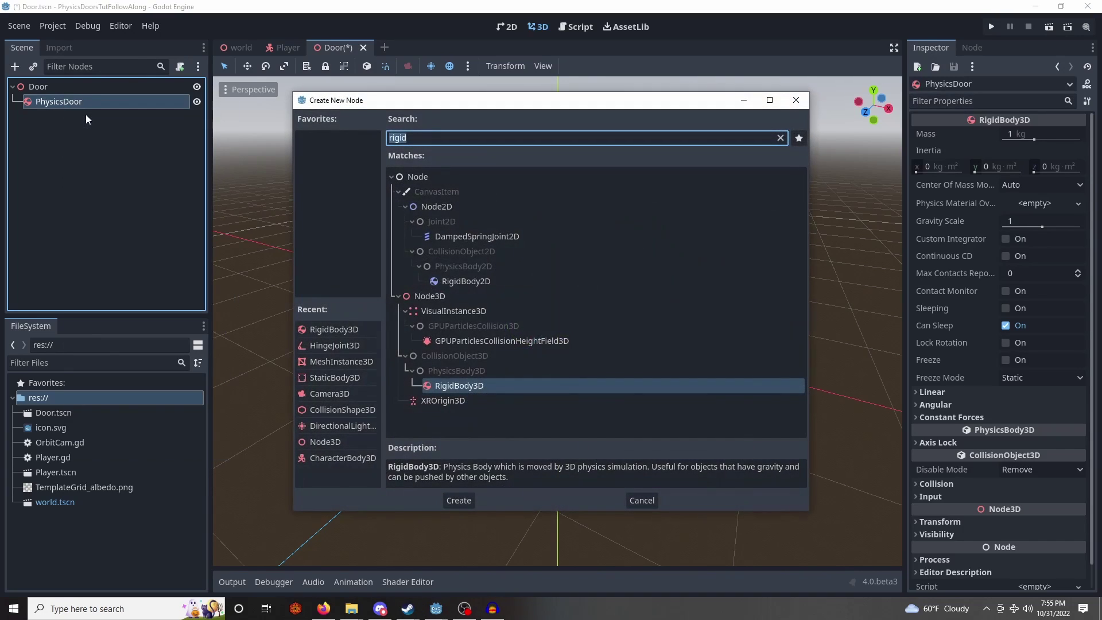
{"action": "type", "text": "mesh"}
{"action": "key", "text": "Return"}
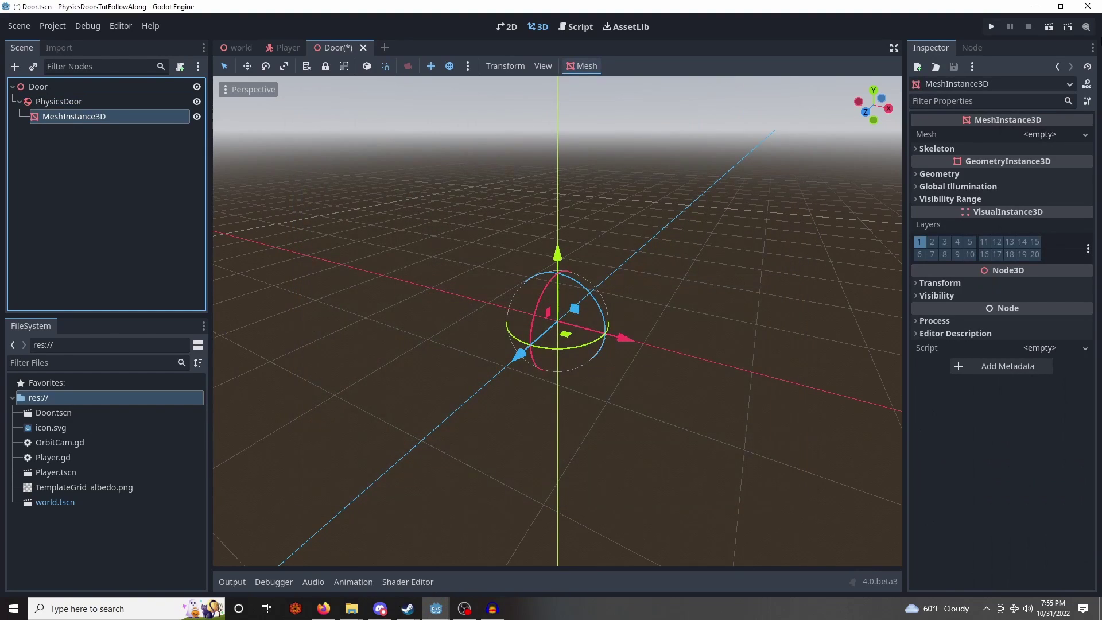
{"action": "left_click", "coordinate": [1035, 136]}
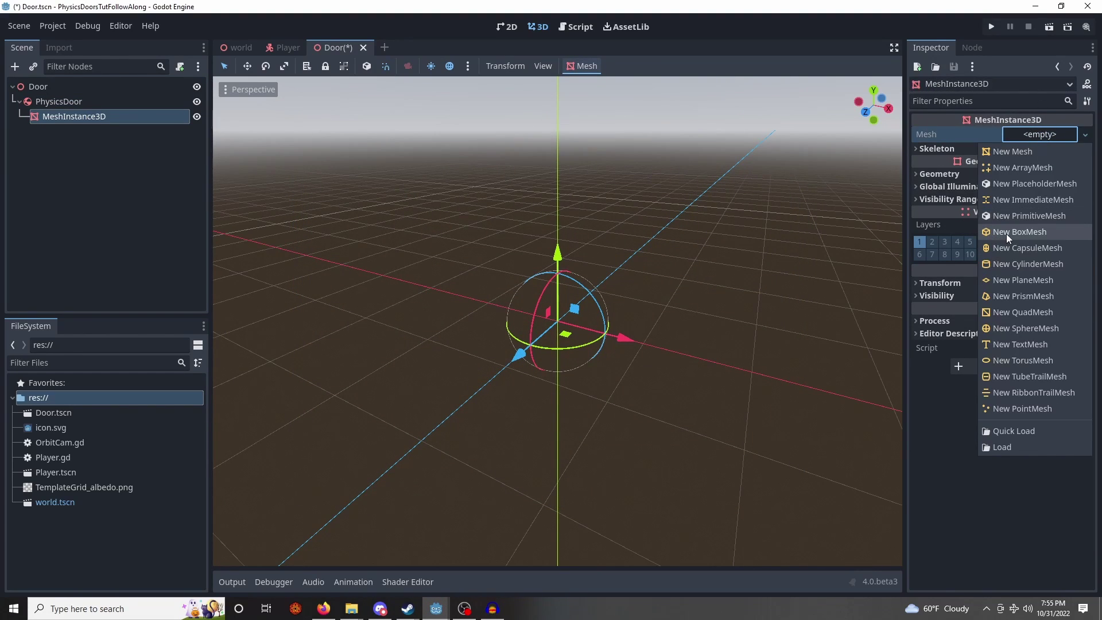
{"action": "left_click", "coordinate": [1007, 233]}
{"action": "left_click", "coordinate": [1046, 145]}
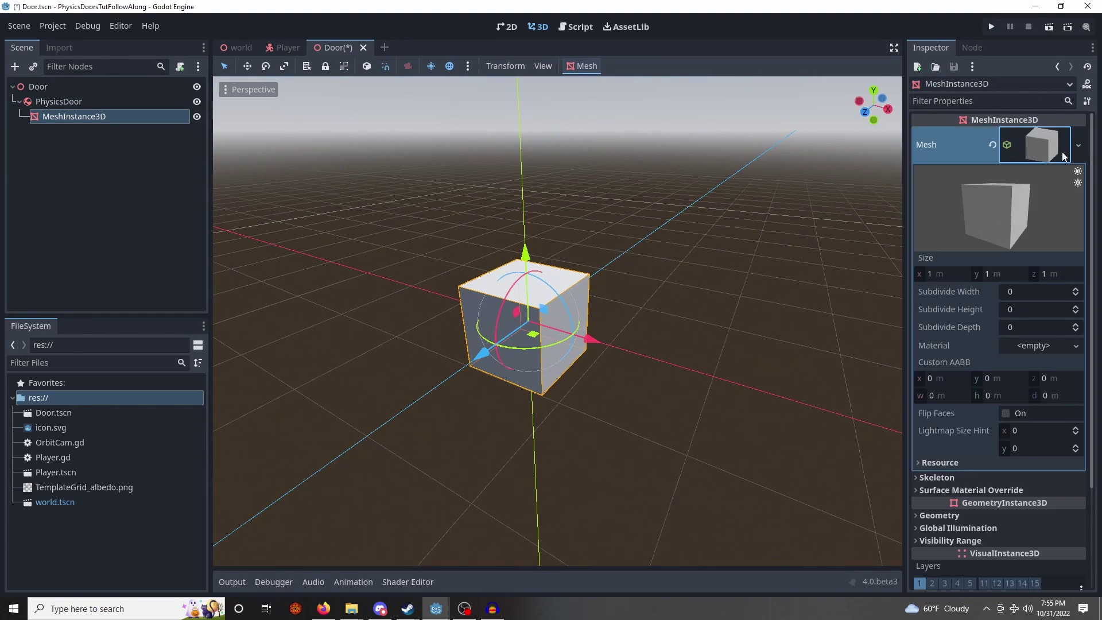
Size the door's box mesh to 2 m in Y and 0.1 m in Z.
{"action": "left_click", "coordinate": [949, 275]}
{"action": "key", "text": "Tab"}
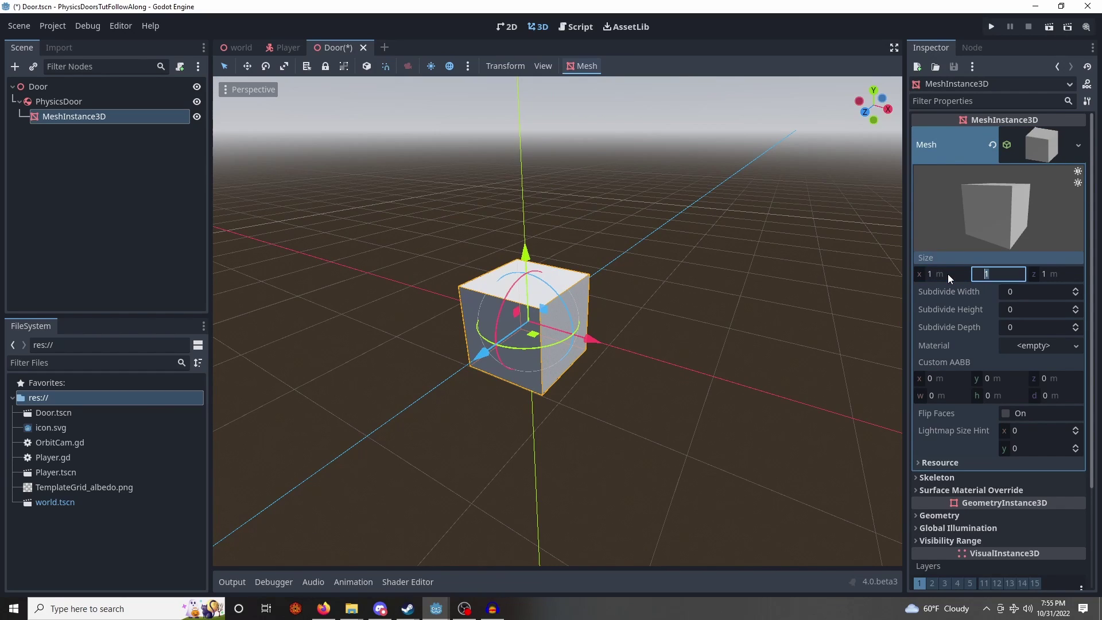
{"action": "type", "text": "2"}
{"action": "key", "text": "Return"}
{"action": "key", "text": "Tab"}
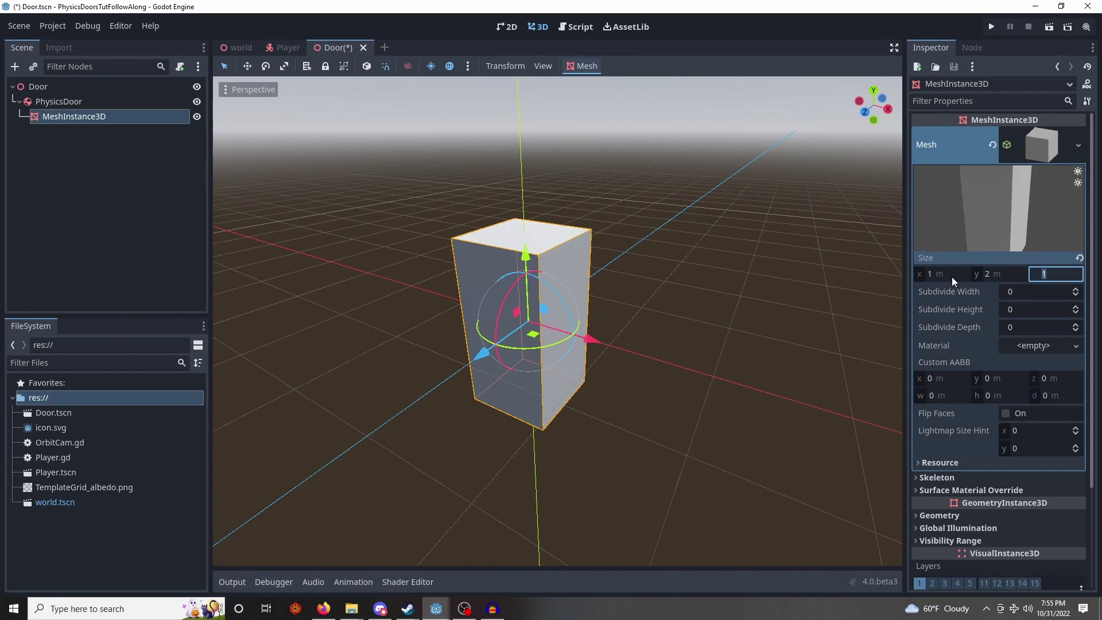
{"action": "type", "text": "0.1"}
{"action": "key", "text": "Return"}
{"action": "right_click_drag", "start_coordinate": [660, 338], "coordinate": [715, 321]}
Create a single convex collision sibling for the door's mesh and save the scene.
{"action": "left_click", "coordinate": [101, 160]}
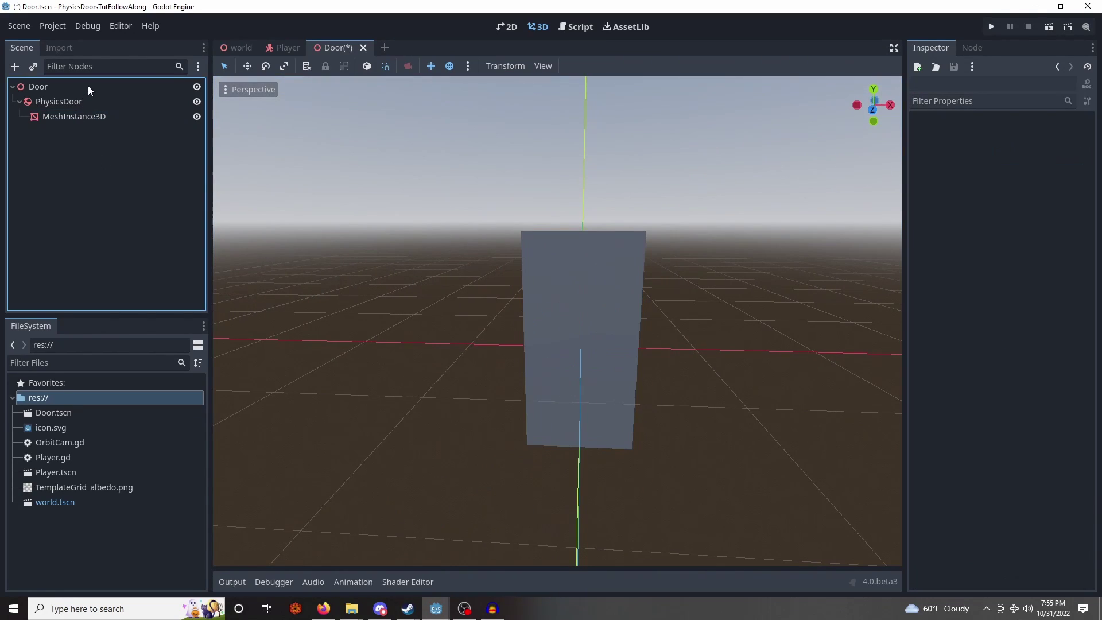
{"action": "left_click", "coordinate": [87, 86]}
{"action": "left_click", "coordinate": [89, 116]}
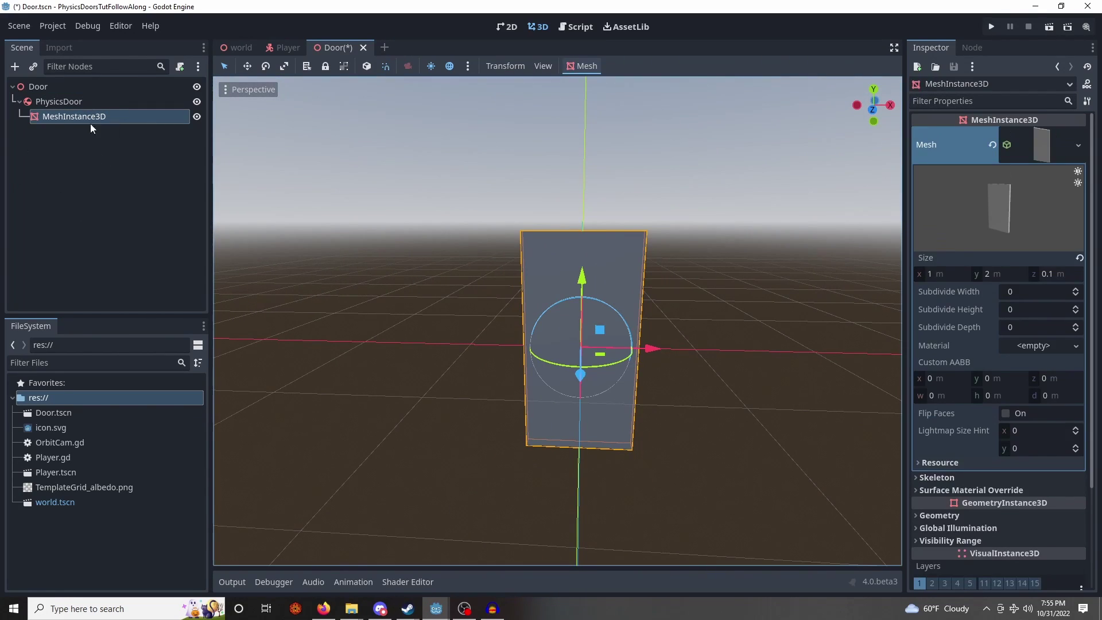
{"action": "left_click", "coordinate": [594, 64]}
{"action": "left_click", "coordinate": [591, 121]}
{"action": "key", "text": "ctrl+s"}
Add a StaticBody3D as a child of the Door root node.
{"action": "left_click", "coordinate": [55, 85]}
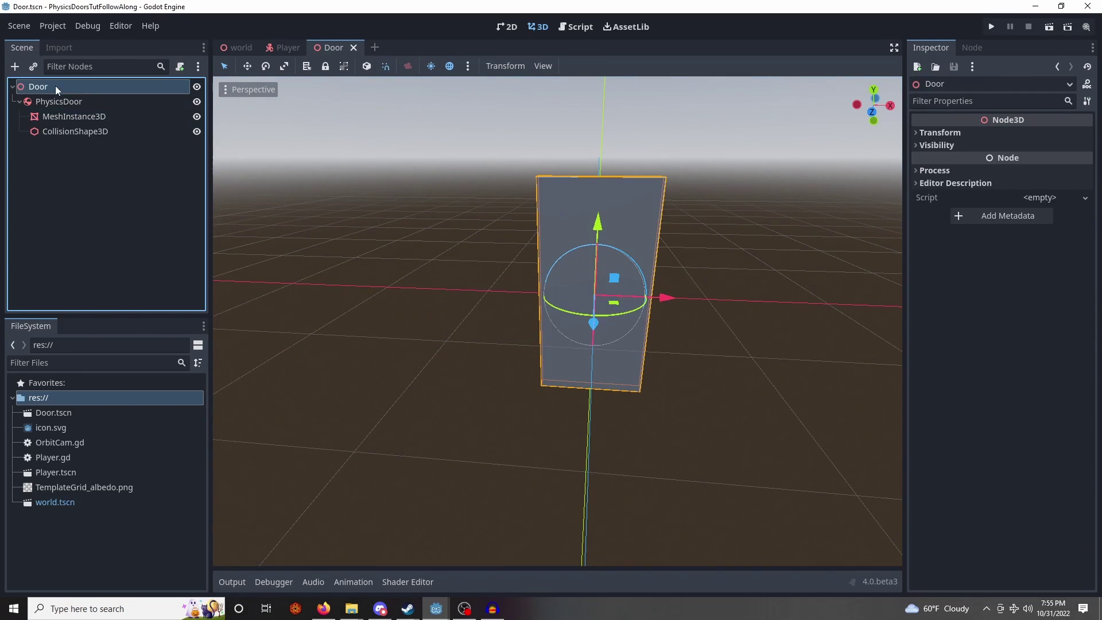
{"action": "right_click", "coordinate": [56, 86]}
{"action": "left_click", "coordinate": [85, 95]}
{"action": "type", "text": "static"}
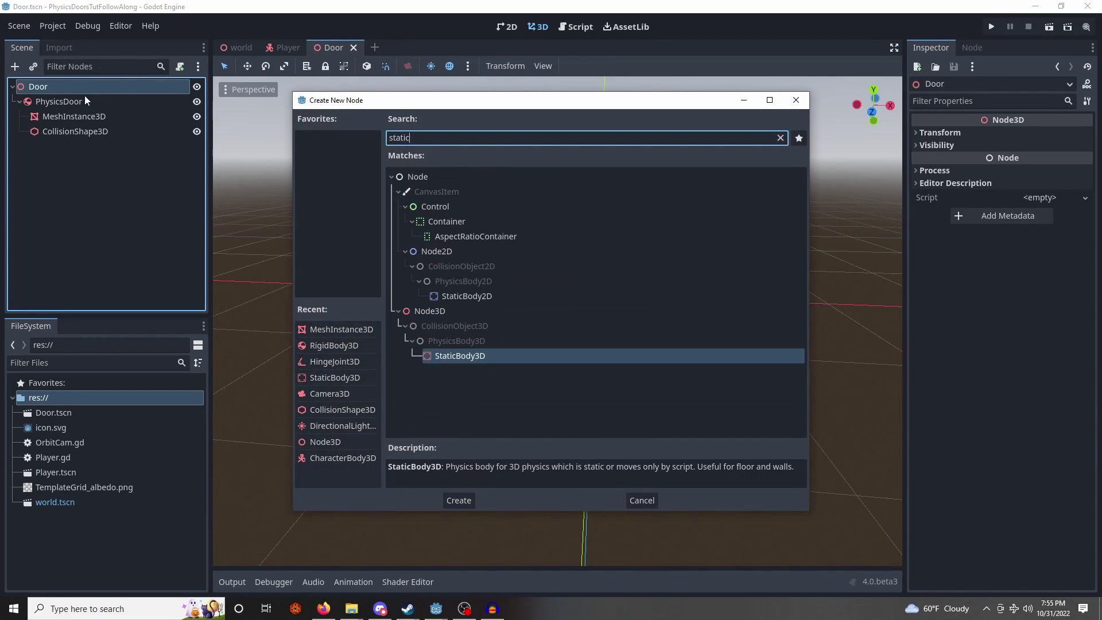
{"action": "key", "text": "Return"}
{"action": "right_click_drag", "start_coordinate": [672, 185], "coordinate": [702, 194]}
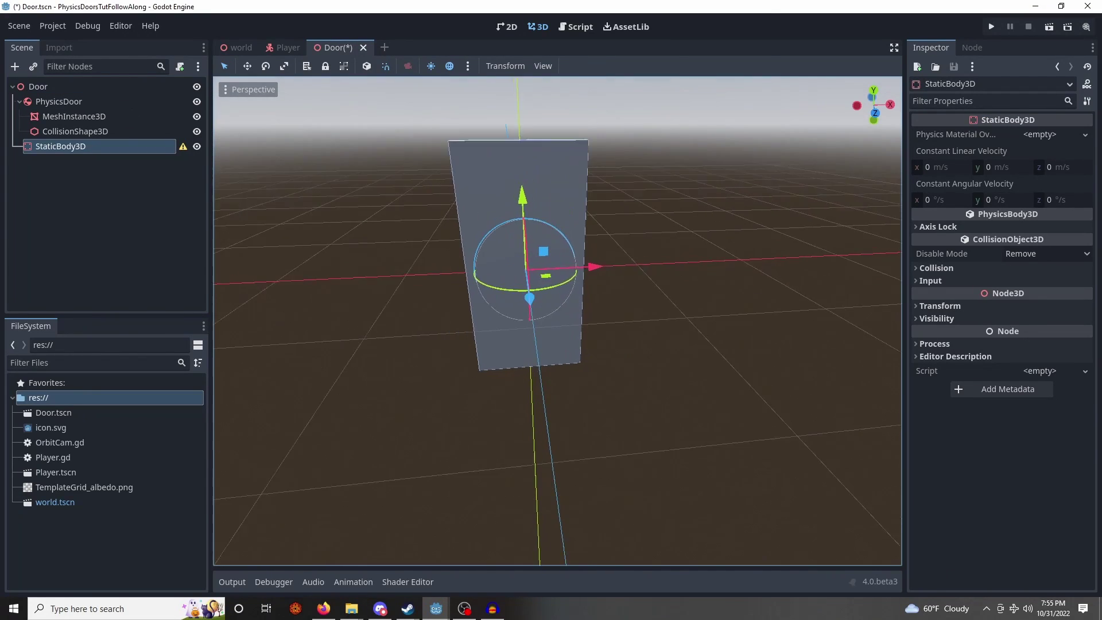
{"action": "scroll", "coordinate": [672, 185], "scroll_direction": "down", "scroll_amount": 2}
{"action": "left_click", "coordinate": [1039, 135]}
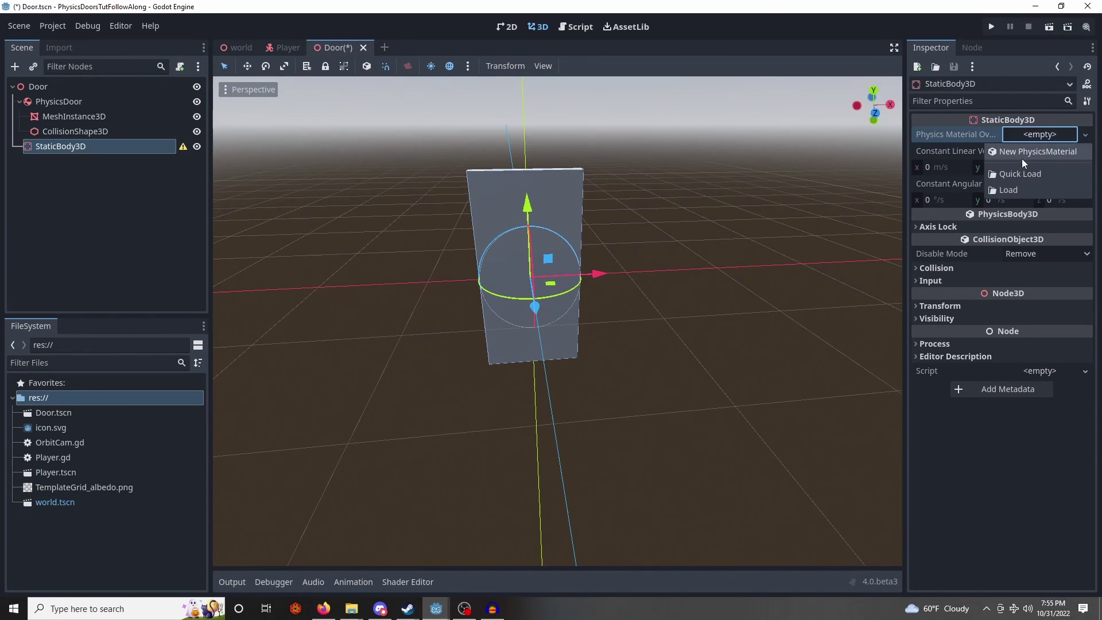
Add a MeshInstance3D under the StaticBody3D, assign it a new BoxMesh and expand the mesh's properties.
{"action": "right_click", "coordinate": [100, 147]}
{"action": "left_click", "coordinate": [112, 151]}
{"action": "type", "text": "mesh"}
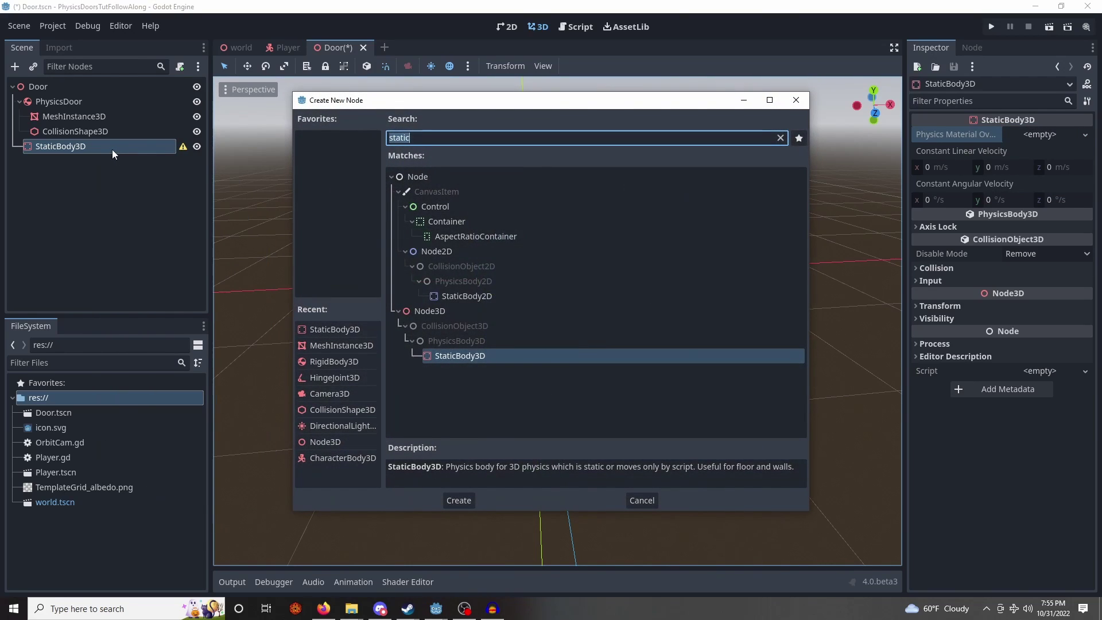
{"action": "key", "text": "Return"}
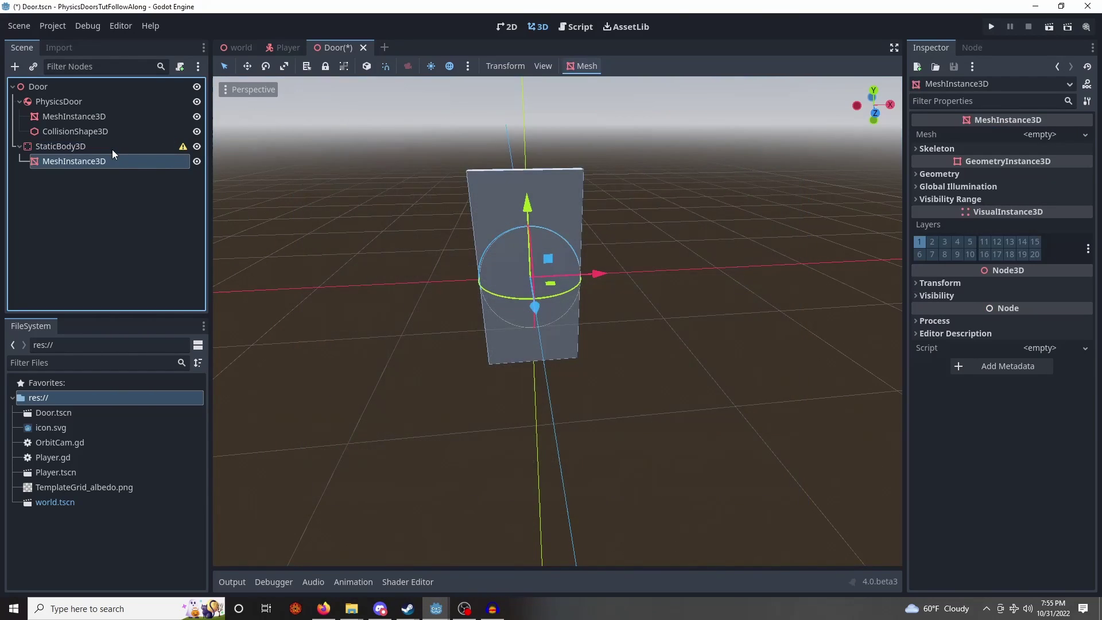
{"action": "left_click", "coordinate": [1050, 136]}
{"action": "left_click", "coordinate": [1018, 232]}
{"action": "left_click", "coordinate": [1036, 145]}
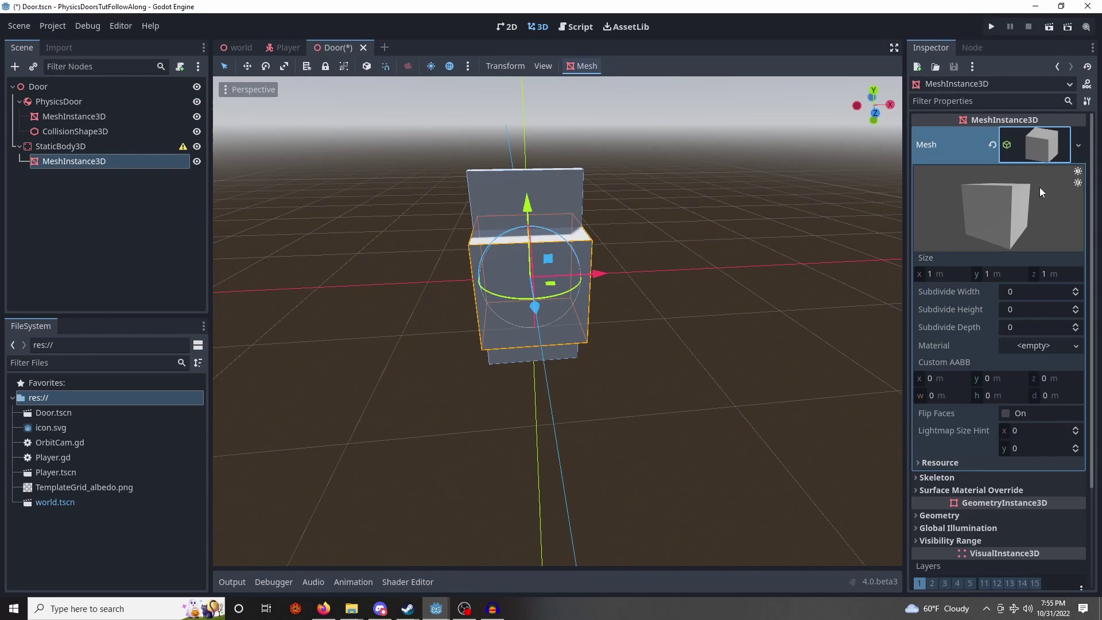
Set the static body's box mesh size to 0.1 m in X, 2 m in Y and 0.1 m in Z.
{"action": "left_click", "coordinate": [950, 276]}
{"action": "type", "text": "0.1"}
{"action": "key", "text": "Tab"}
{"action": "type", "text": "2"}
{"action": "key", "text": "Tab"}
{"action": "type", "text": "0.1"}
{"action": "key", "text": "Return"}
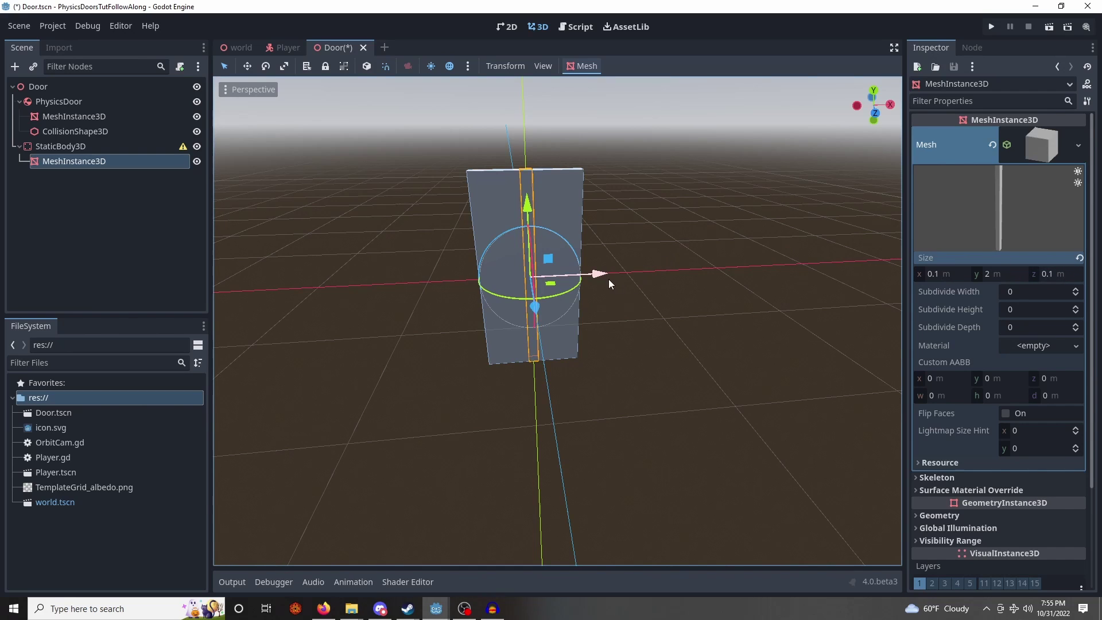
Move the thin post mesh along negative X until it stands clear beside the door panel.
{"action": "left_click_drag", "start_coordinate": [607, 278], "coordinate": [539, 285], "text": "ctrl"}
{"action": "key", "text": "w"}
{"action": "right_click_drag", "start_coordinate": [538, 285], "coordinate": [539, 255]}
Assign a new material to the post's box mesh.
{"action": "left_click", "coordinate": [1038, 147]}
{"action": "left_click", "coordinate": [1041, 150]}
{"action": "scroll", "coordinate": [979, 381], "scroll_direction": "down", "scroll_amount": 1}
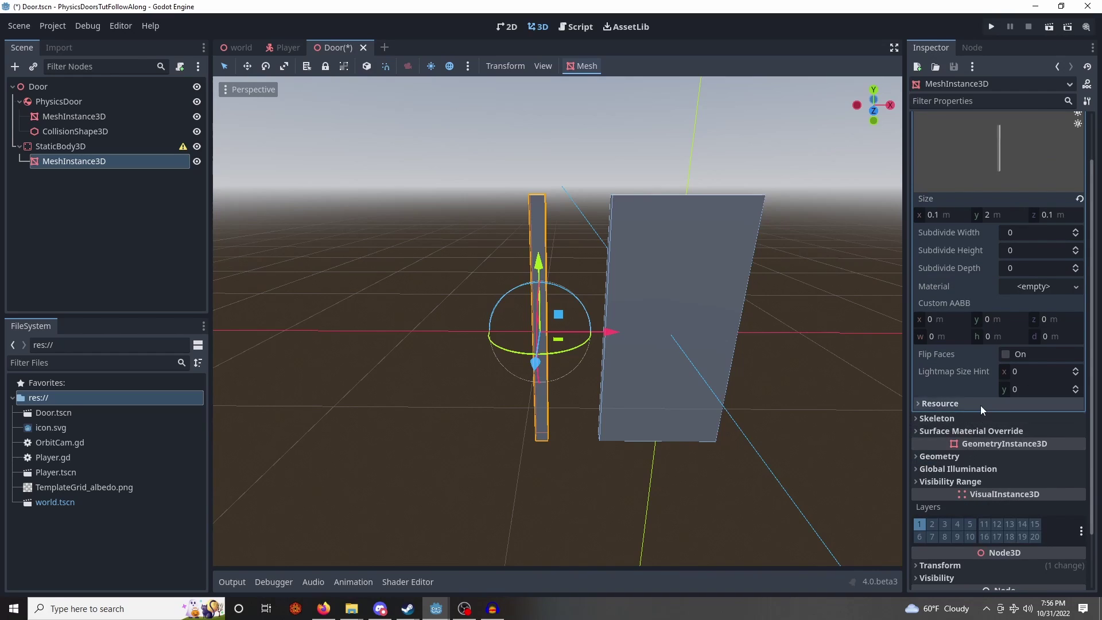
{"action": "scroll", "coordinate": [975, 424], "scroll_direction": "up", "scroll_amount": 1}
{"action": "left_click", "coordinate": [1033, 346]}
{"action": "left_click", "coordinate": [1024, 368]}
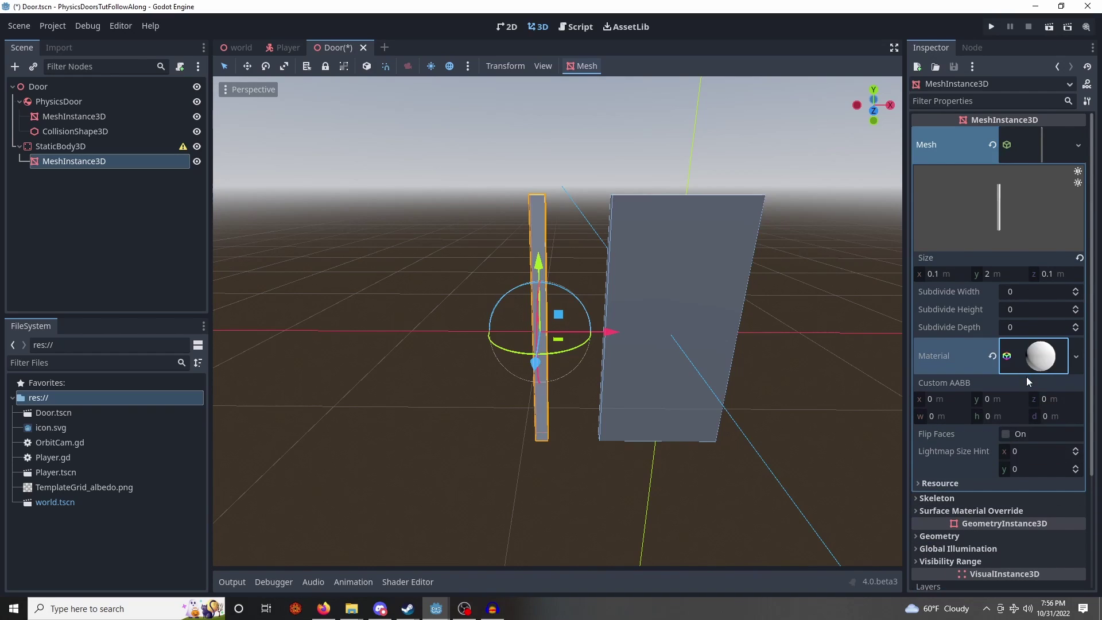
Set the albedo color of the post's material to light green.
{"action": "scroll", "coordinate": [1030, 407], "scroll_direction": "down", "scroll_amount": 1}
{"action": "left_click", "coordinate": [958, 485]}
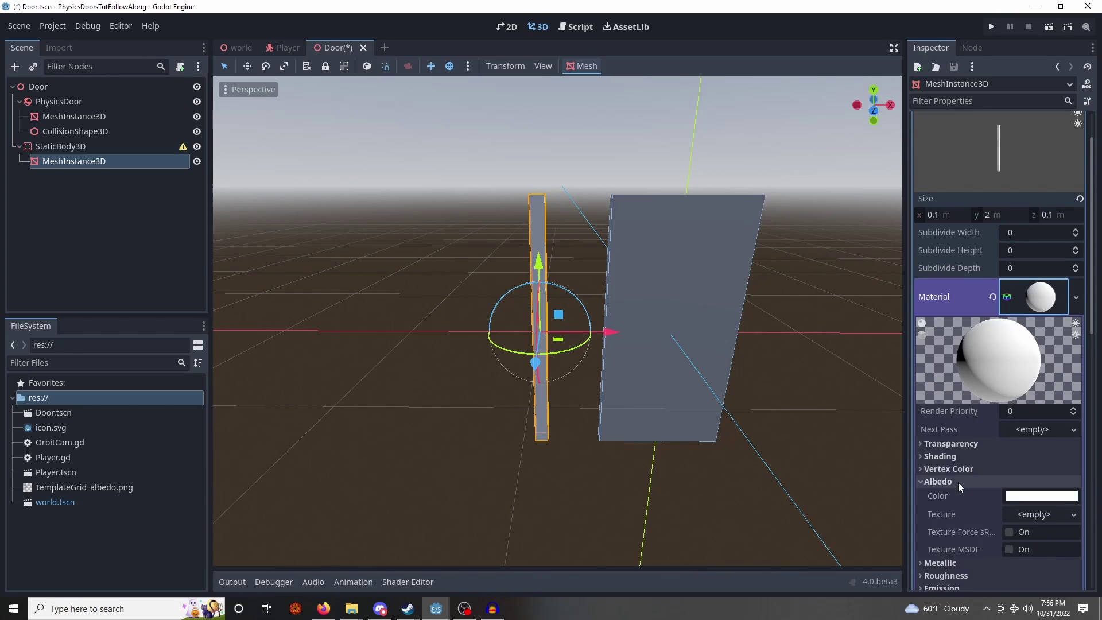
{"action": "left_click", "coordinate": [1066, 498]}
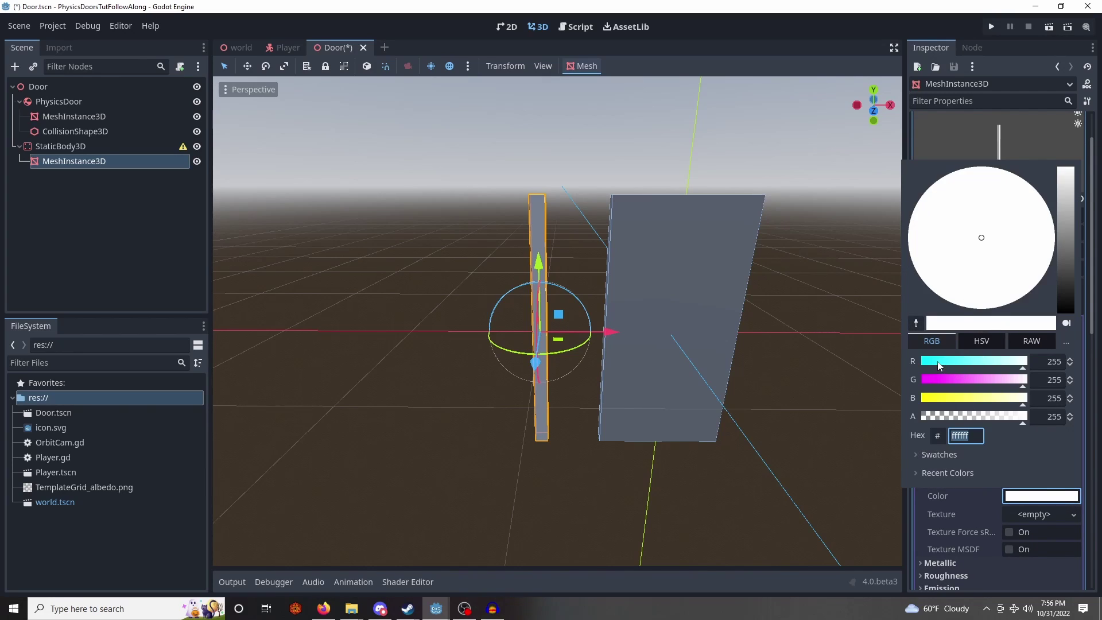
{"action": "left_click_drag", "start_coordinate": [950, 244], "coordinate": [921, 283]}
{"action": "left_click", "coordinate": [834, 265]}
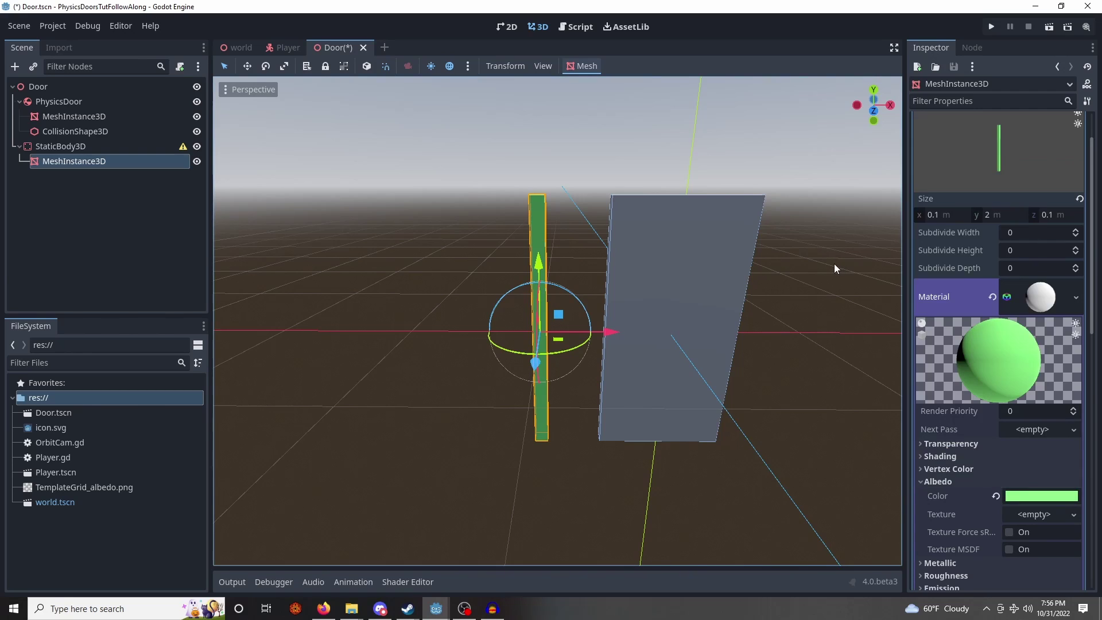
Move the green post along X against the door panel's negative-X edge and save the scene.
{"action": "middle_click_drag", "start_coordinate": [834, 268], "coordinate": [724, 311]}
{"action": "scroll", "coordinate": [631, 326], "scroll_direction": "up", "scroll_amount": 3}
{"action": "left_click_drag", "start_coordinate": [580, 295], "coordinate": [652, 304]}
{"action": "scroll", "coordinate": [574, 322], "scroll_direction": "down", "scroll_amount": 5}
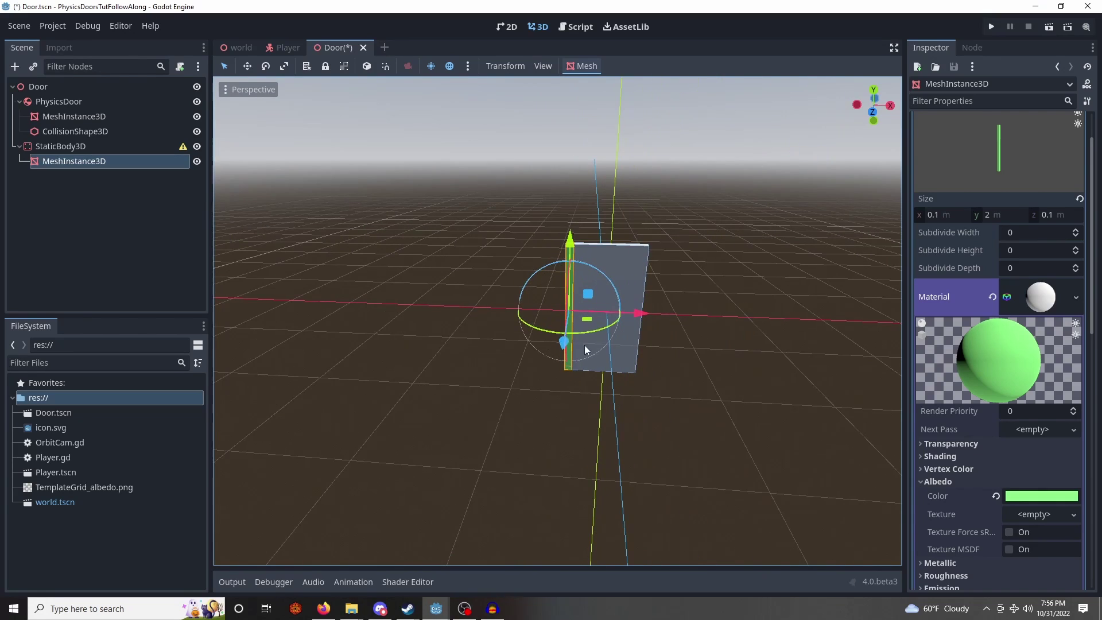
{"action": "left_click", "coordinate": [419, 297]}
{"action": "key", "text": "ctrl+s"}
Create a single convex collision sibling for the green post's mesh and save the scene.
{"action": "left_click", "coordinate": [118, 164]}
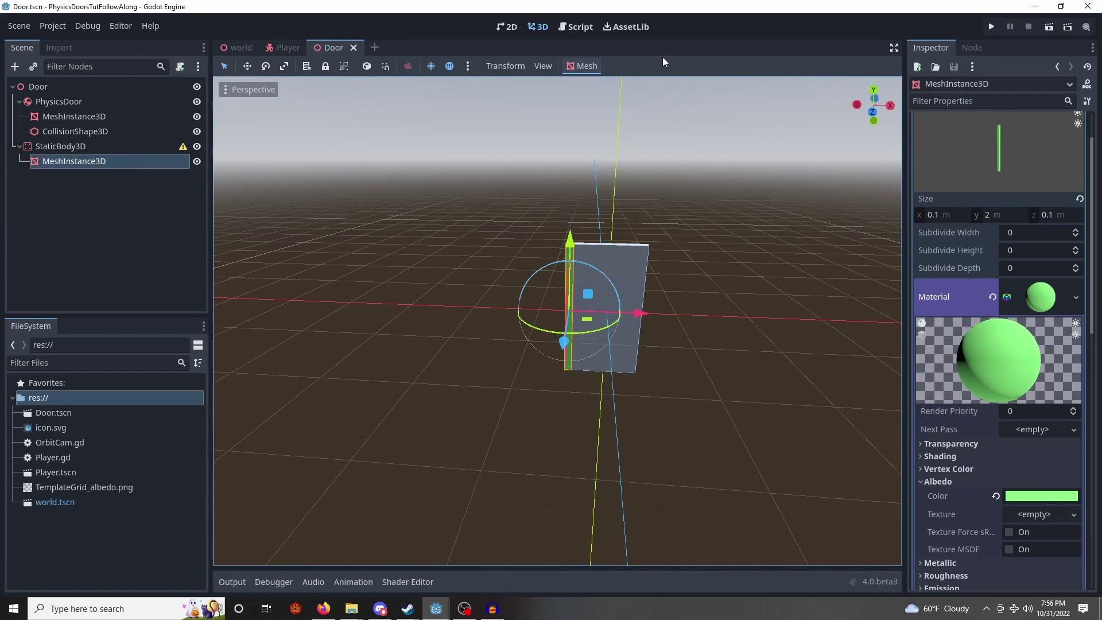
{"action": "left_click", "coordinate": [591, 67]}
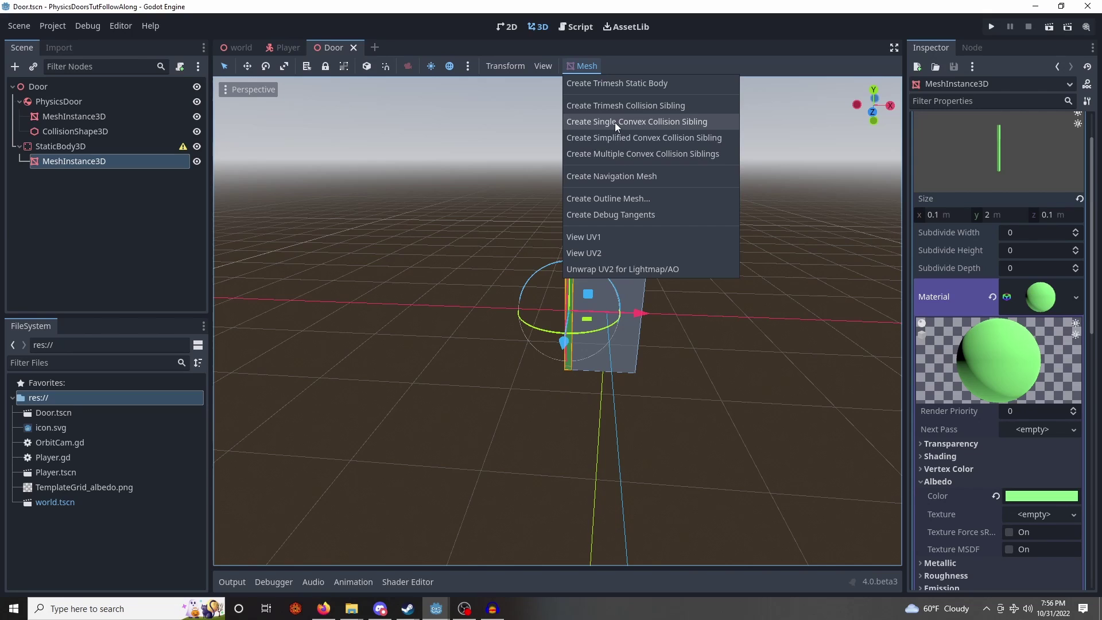
{"action": "left_click", "coordinate": [613, 122]}
{"action": "scroll", "coordinate": [584, 127], "scroll_direction": "up", "scroll_amount": 4}
{"action": "left_click", "coordinate": [95, 202]}
{"action": "key", "text": "ctrl+s"}
Add a HingeJoint3D as a child of the Door root node.
{"action": "right_click", "coordinate": [66, 84]}
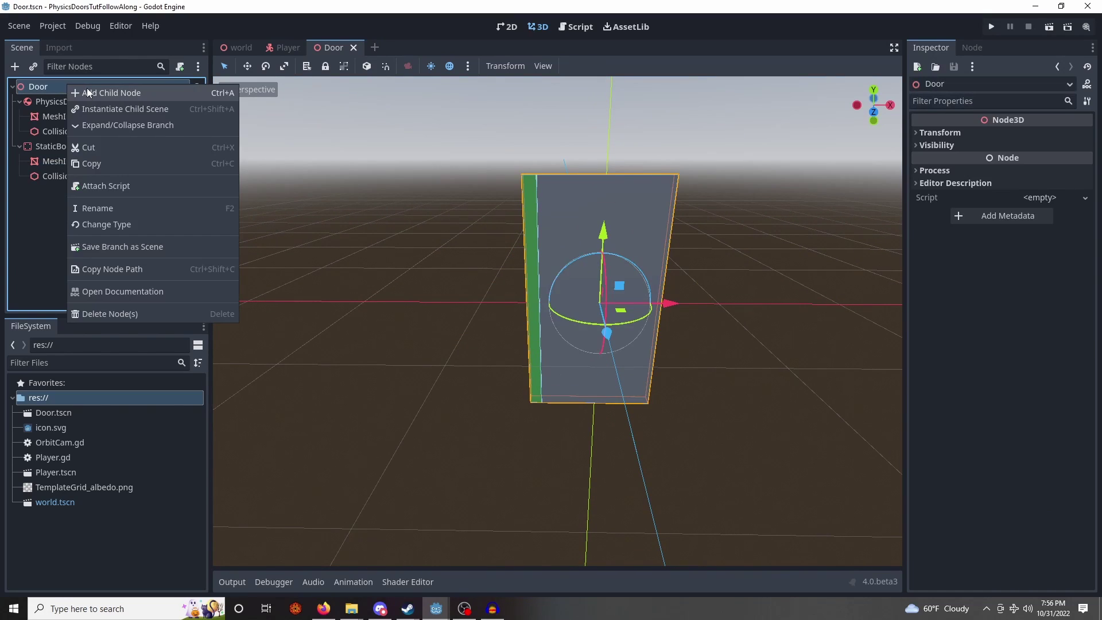
{"action": "left_click", "coordinate": [88, 92]}
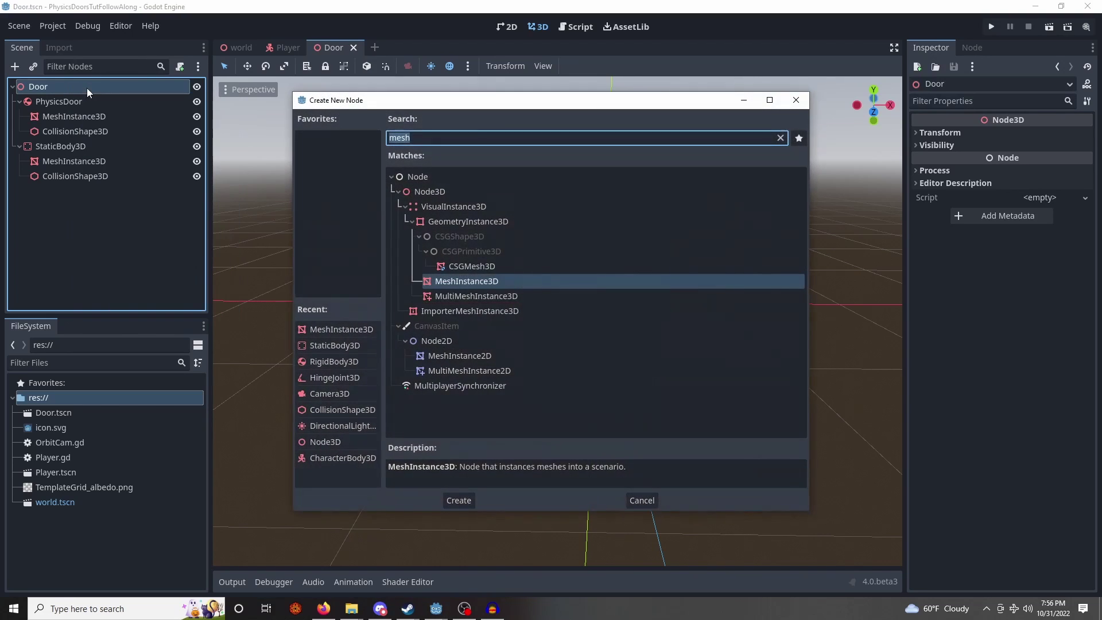
{"action": "type", "text": "hinge"}
{"action": "key", "text": "Return"}
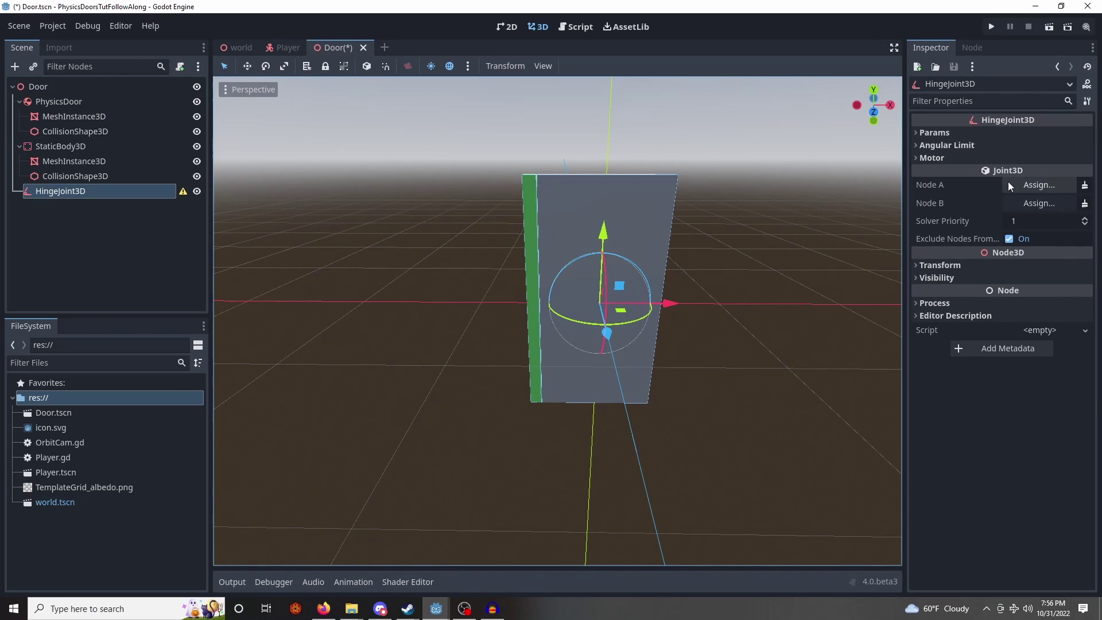
Assign PhysicsDoor as Node A and StaticBody3D as Node B of the hinge joint.
{"action": "left_click", "coordinate": [1039, 184]}
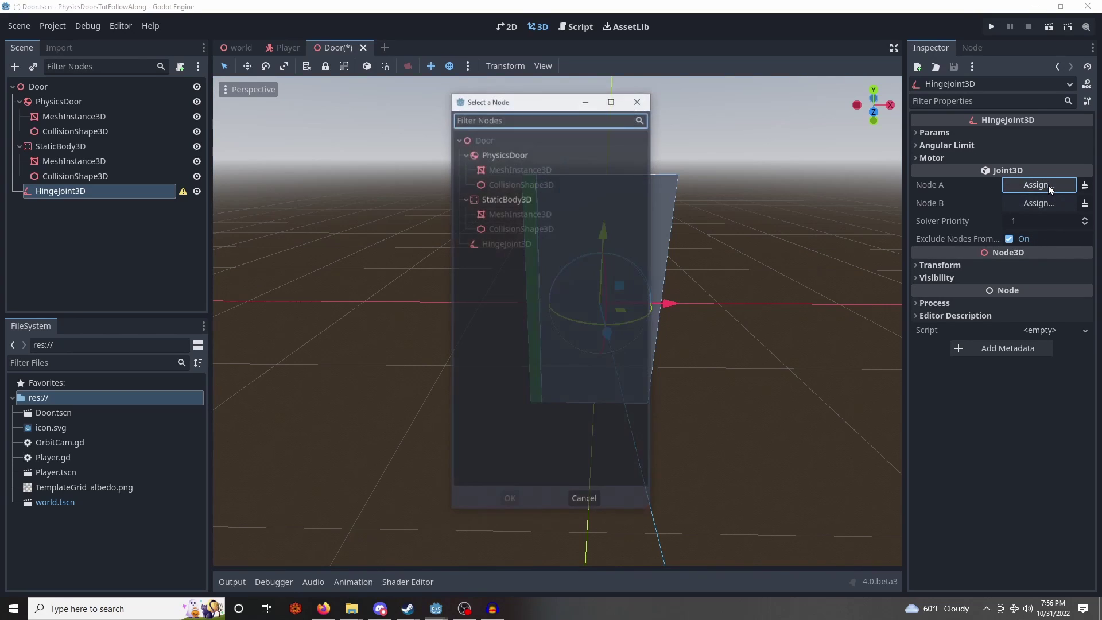
{"action": "left_click", "coordinate": [488, 153]}
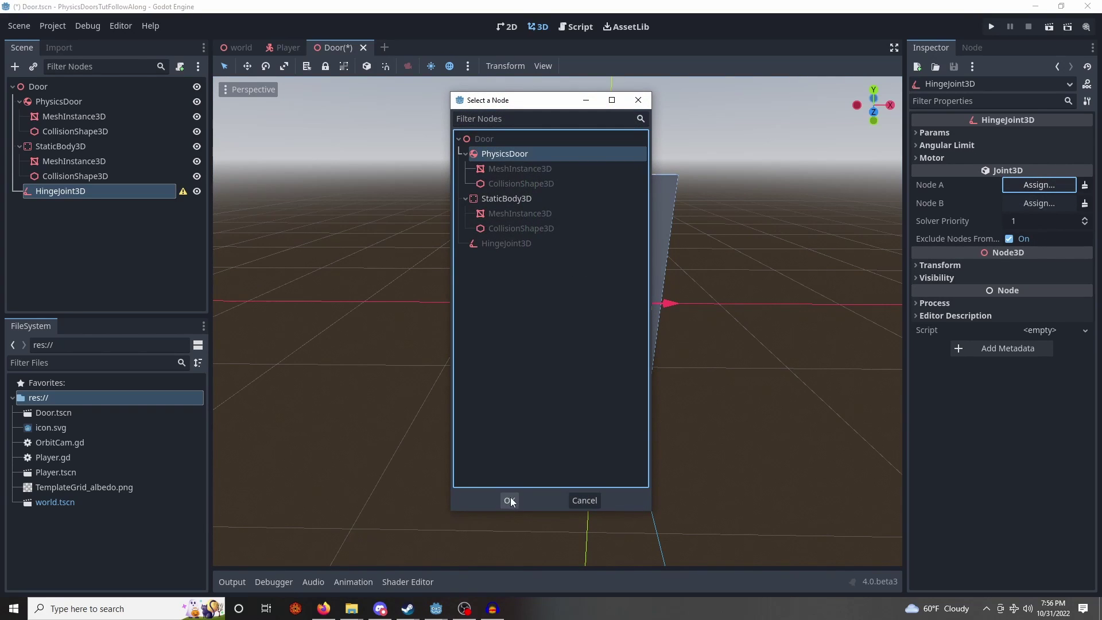
{"action": "left_click", "coordinate": [509, 500]}
{"action": "left_click", "coordinate": [1039, 203]}
{"action": "left_click", "coordinate": [506, 198]}
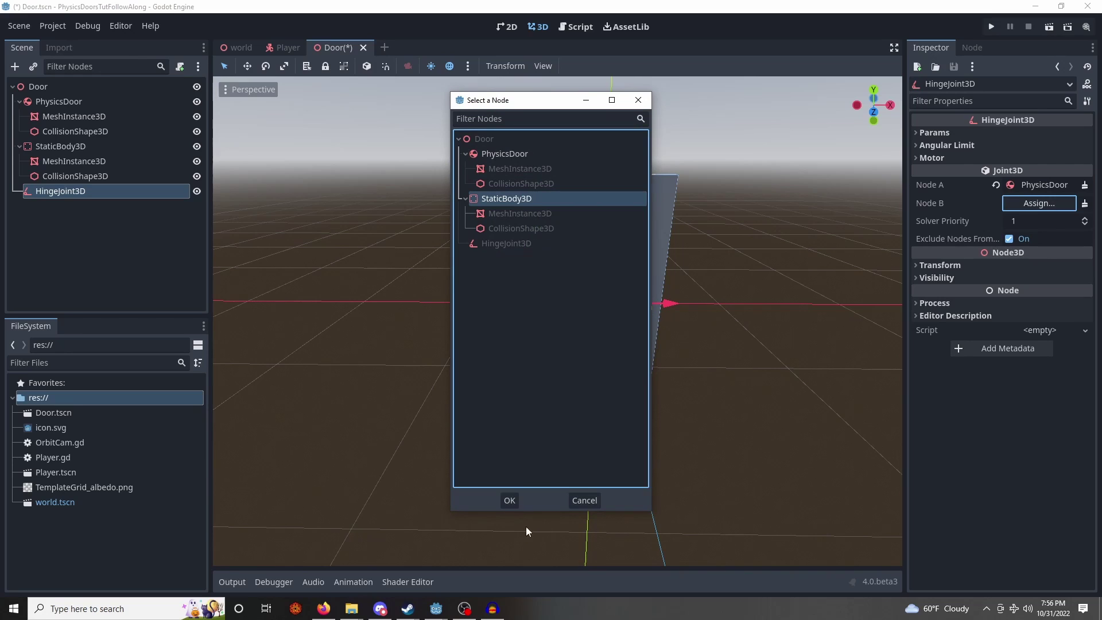
{"action": "left_click", "coordinate": [512, 500]}
Rename the green post's StaticBody3D node to DoorFrame.
{"action": "middle_click_drag", "start_coordinate": [574, 359], "coordinate": [603, 386]}
{"action": "scroll", "coordinate": [603, 386], "scroll_direction": "down", "scroll_amount": 5}
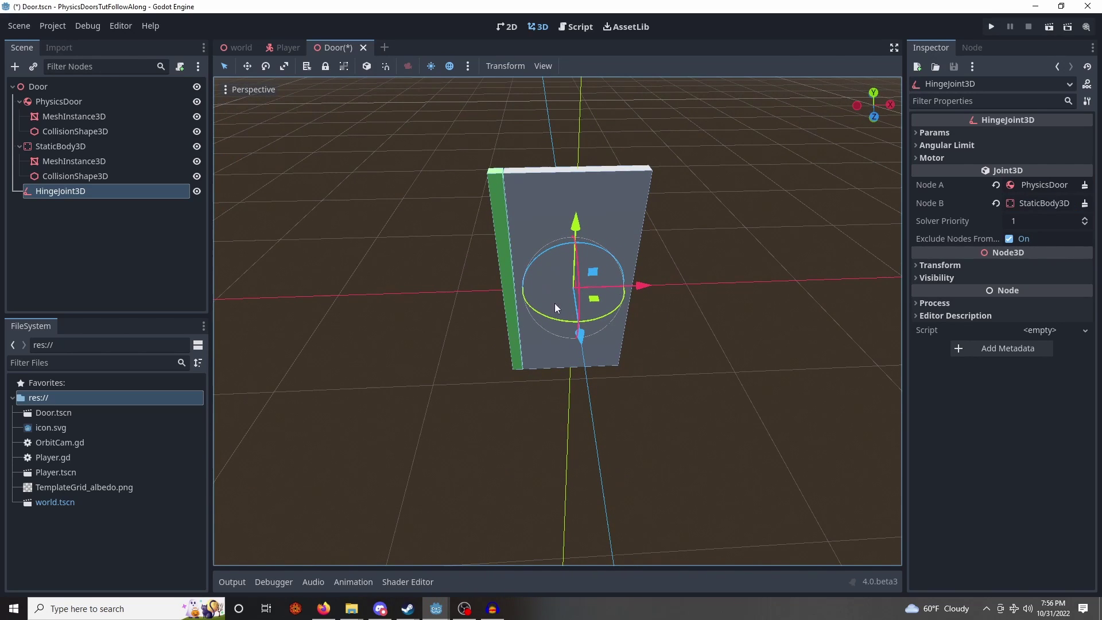
{"action": "double_click", "coordinate": [137, 148]}
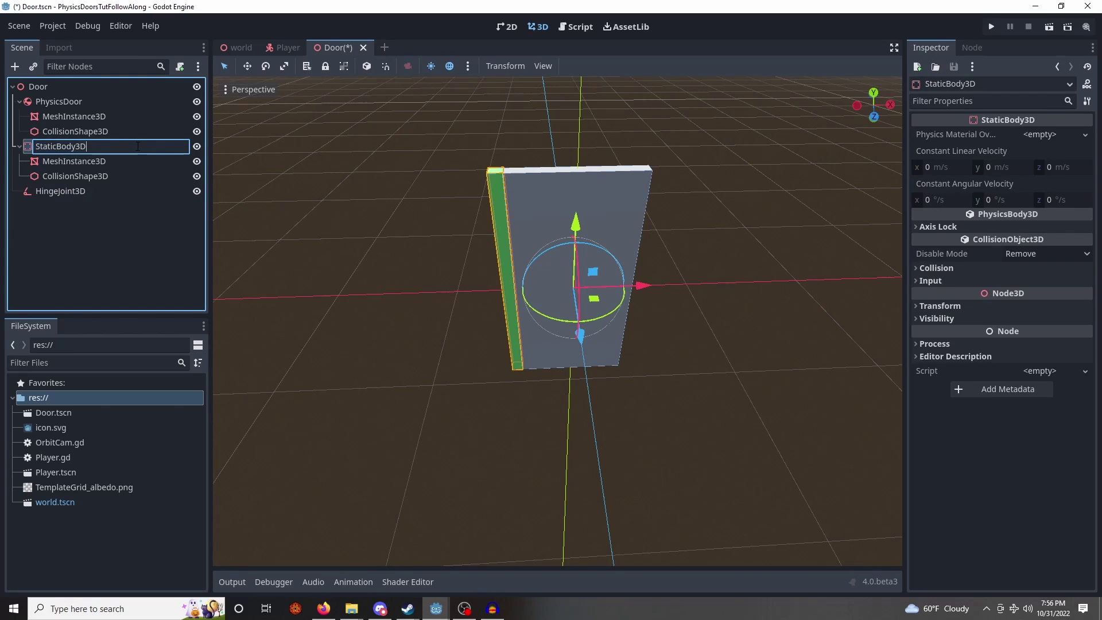
{"action": "double_click", "coordinate": [137, 146]}
{"action": "type", "text": "DoorFrame"}
{"action": "key", "text": "Return"}
Move the HingeJoint3D along negative X until it sits just outside the green post.
{"action": "left_click", "coordinate": [121, 191]}
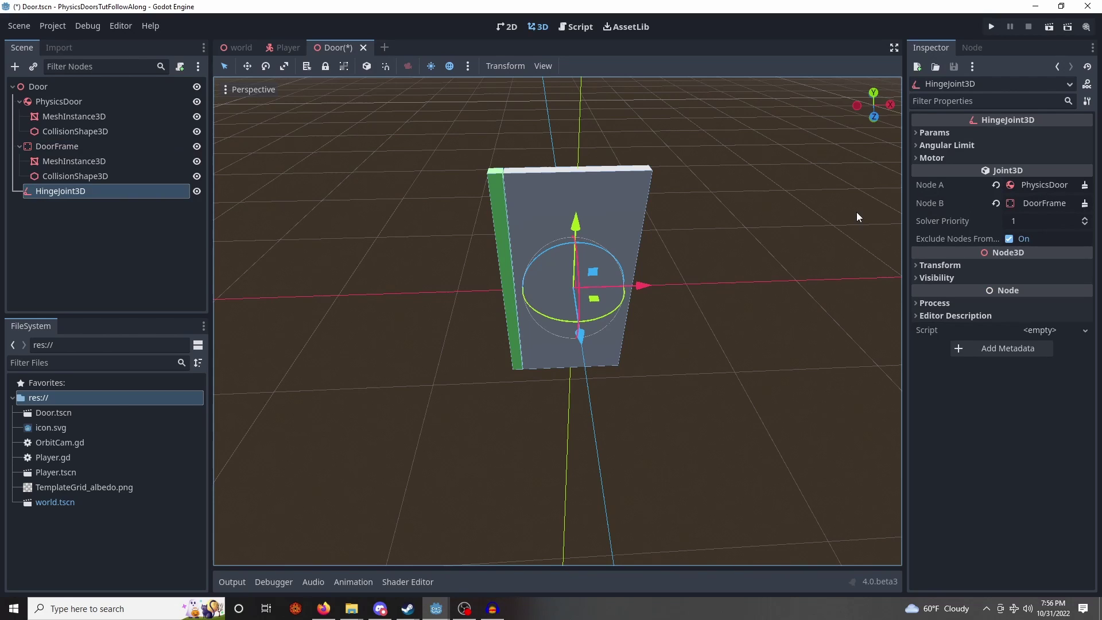
{"action": "left_click_drag", "start_coordinate": [666, 280], "coordinate": [548, 303]}
{"action": "middle_click_drag", "start_coordinate": [548, 303], "coordinate": [604, 336]}
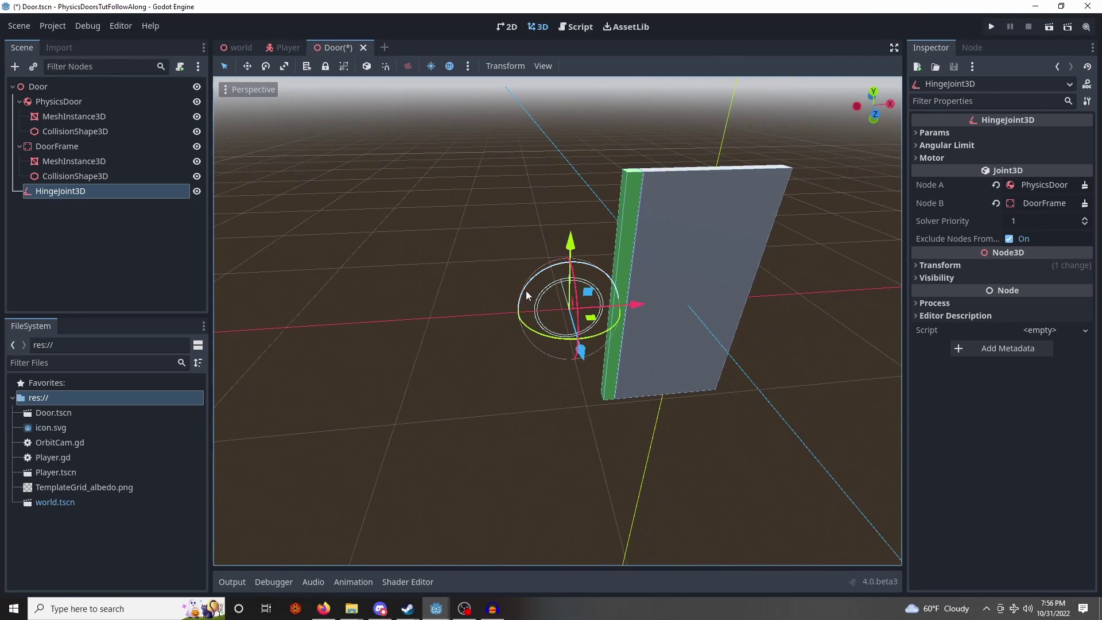
Enable the angular limit on the HingeJoint3D.
{"action": "key", "text": "w"}
{"action": "right_click_drag", "start_coordinate": [527, 294], "coordinate": [521, 317]}
{"action": "key", "text": "s"}
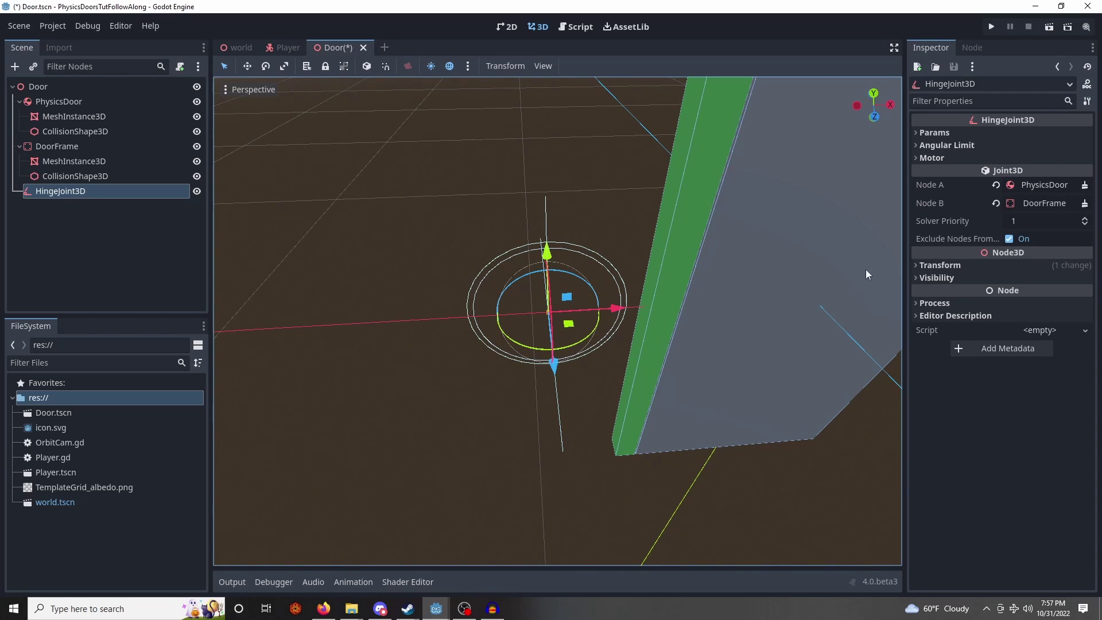
{"action": "left_click", "coordinate": [954, 144]}
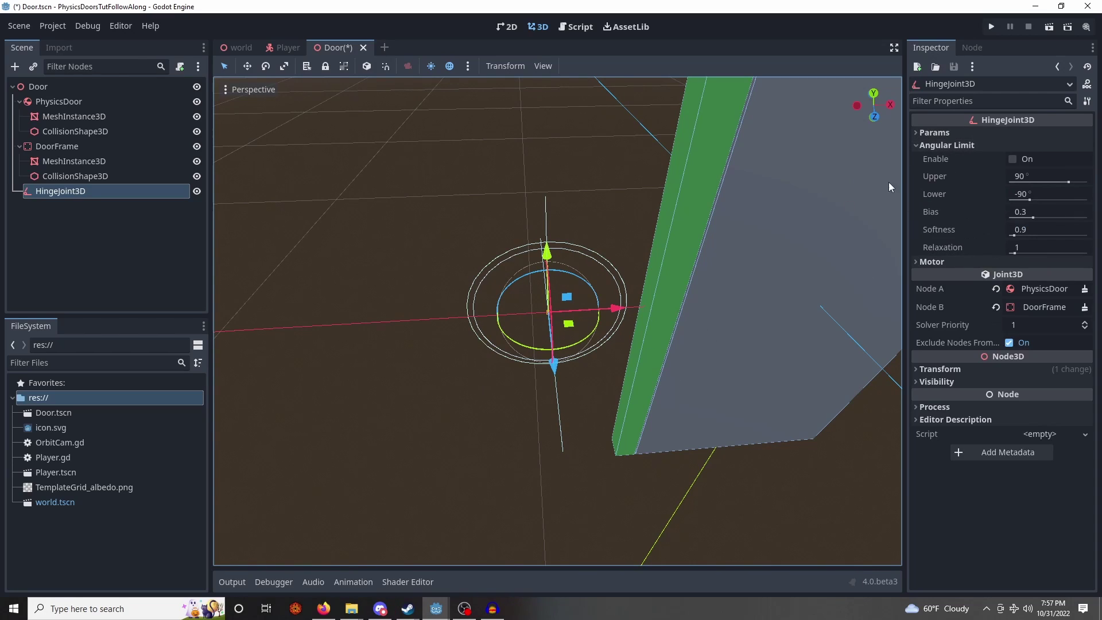
{"action": "left_click", "coordinate": [1012, 159]}
Rotate the hinge joint about its X axis so its swing arc lies horizontal and its hinge axis stands vertical.
{"action": "middle_click_drag", "start_coordinate": [602, 280], "coordinate": [456, 303]}
{"action": "scroll", "coordinate": [512, 303], "scroll_direction": "down", "scroll_amount": 4}
{"action": "middle_click_drag", "start_coordinate": [385, 336], "coordinate": [484, 280]}
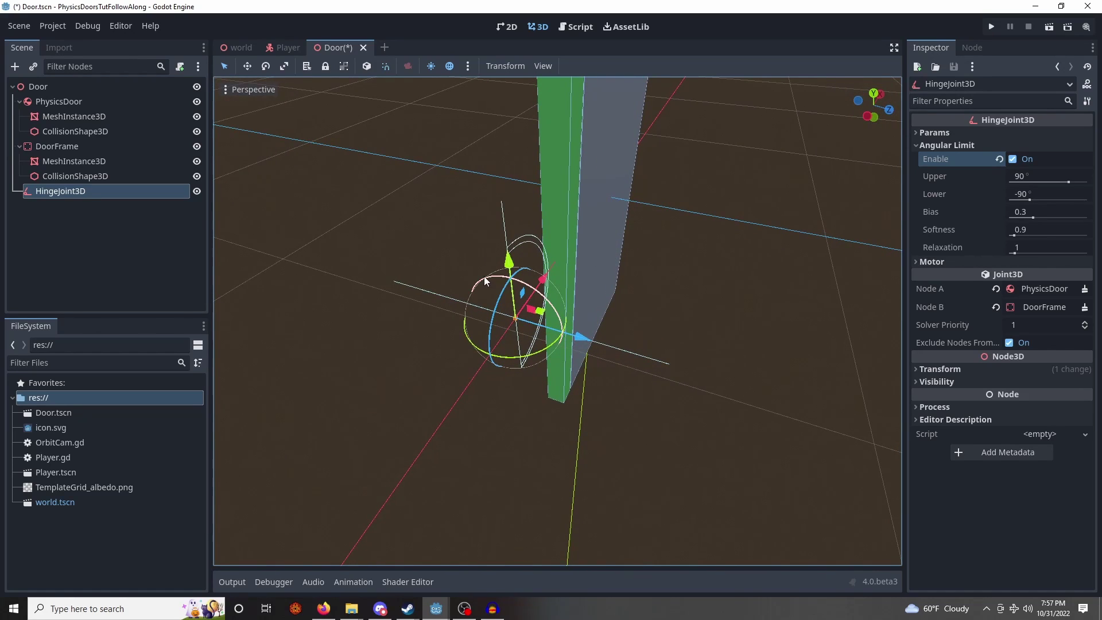
{"action": "left_click_drag", "start_coordinate": [484, 280], "coordinate": [483, 382]}
{"action": "middle_click_drag", "start_coordinate": [551, 385], "coordinate": [473, 374]}
{"action": "scroll", "coordinate": [473, 374], "scroll_direction": "up", "scroll_amount": 4}
{"action": "middle_click_drag", "start_coordinate": [576, 316], "coordinate": [490, 258]}
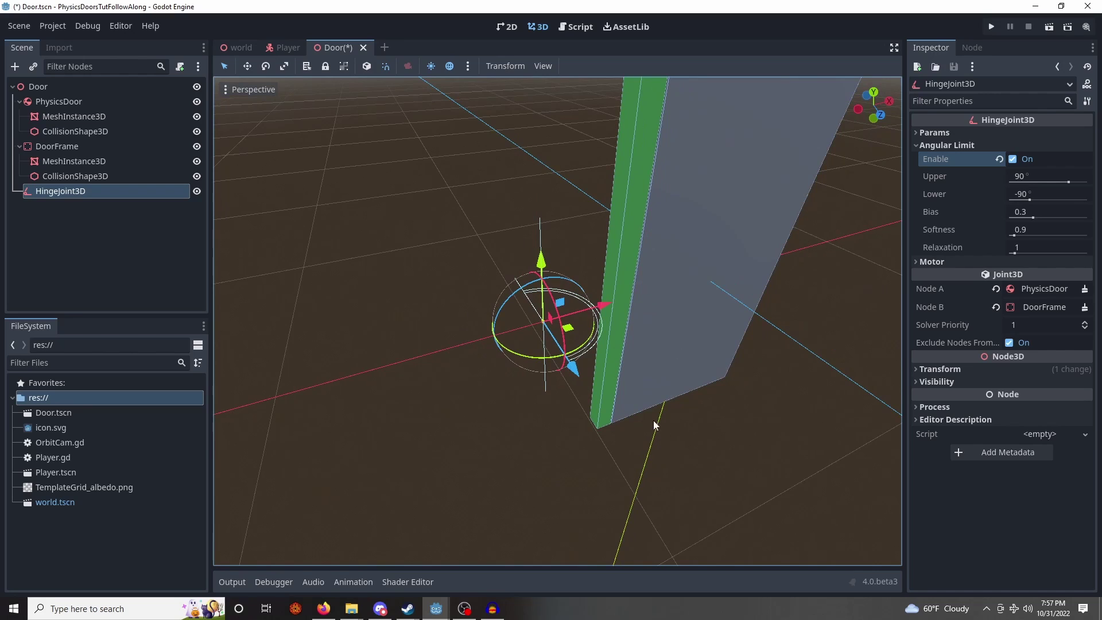
Set the hinge joint's angular limit to an upper value of 0° and a lower value of -110°.
{"action": "middle_click_drag", "start_coordinate": [563, 366], "coordinate": [617, 299]}
{"action": "middle_click_drag", "start_coordinate": [490, 344], "coordinate": [516, 329]}
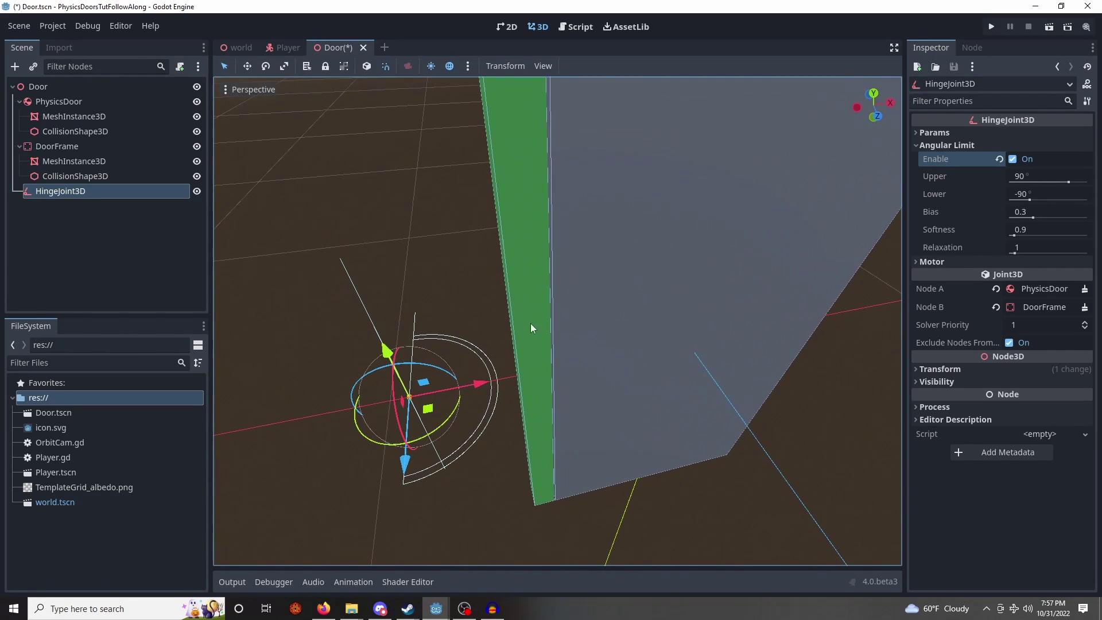
{"action": "middle_click_drag", "start_coordinate": [382, 414], "coordinate": [581, 359]}
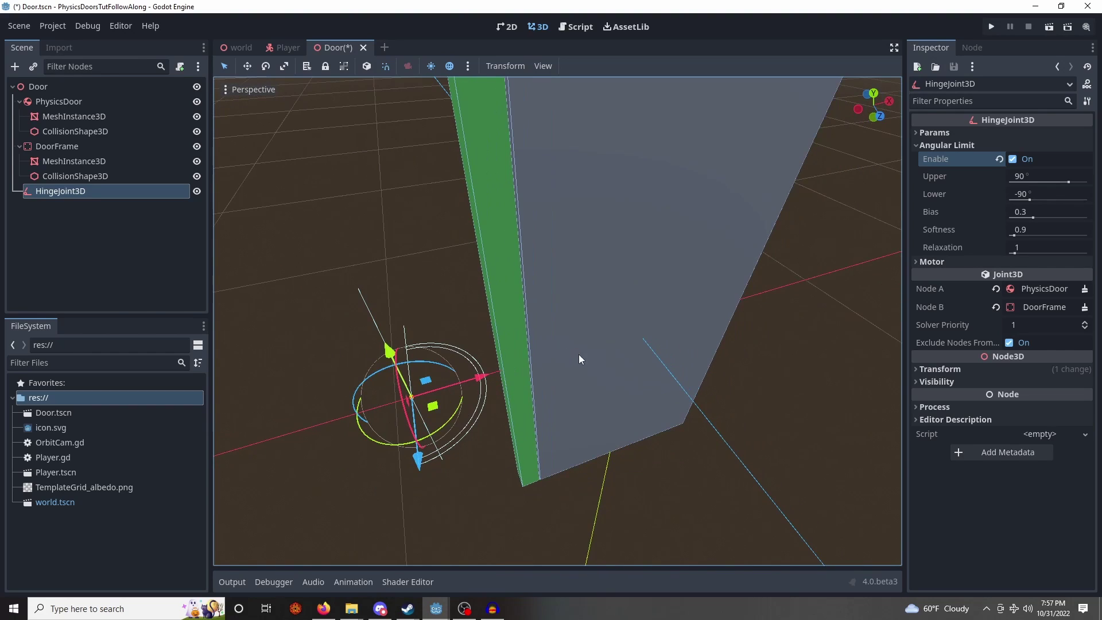
{"action": "scroll", "coordinate": [698, 502], "scroll_direction": "down", "scroll_amount": 3}
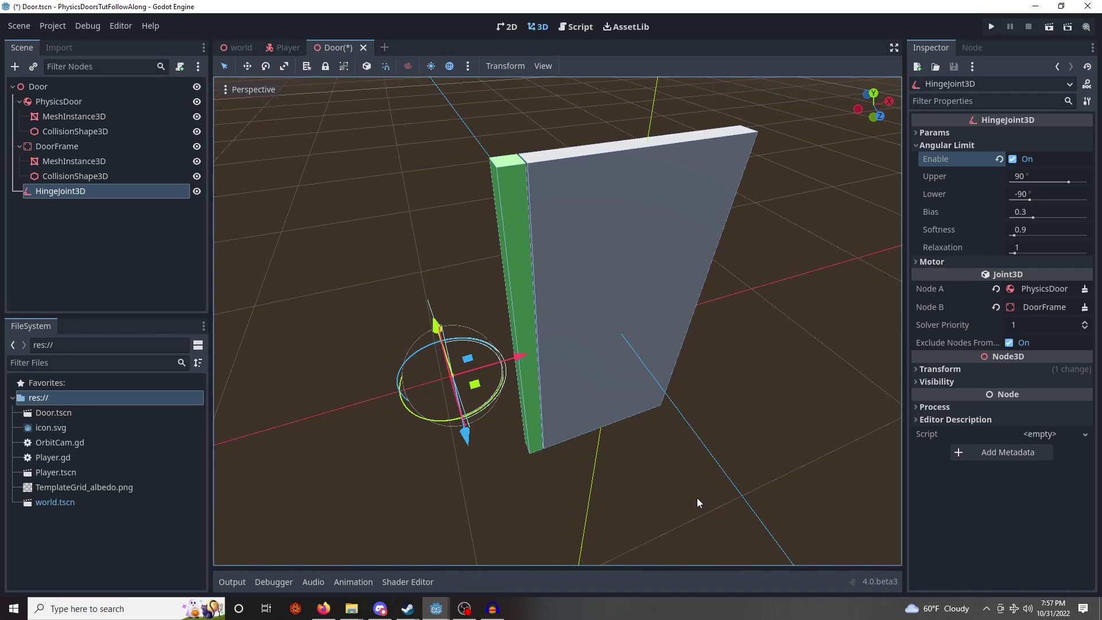
{"action": "left_click", "coordinate": [1047, 178]}
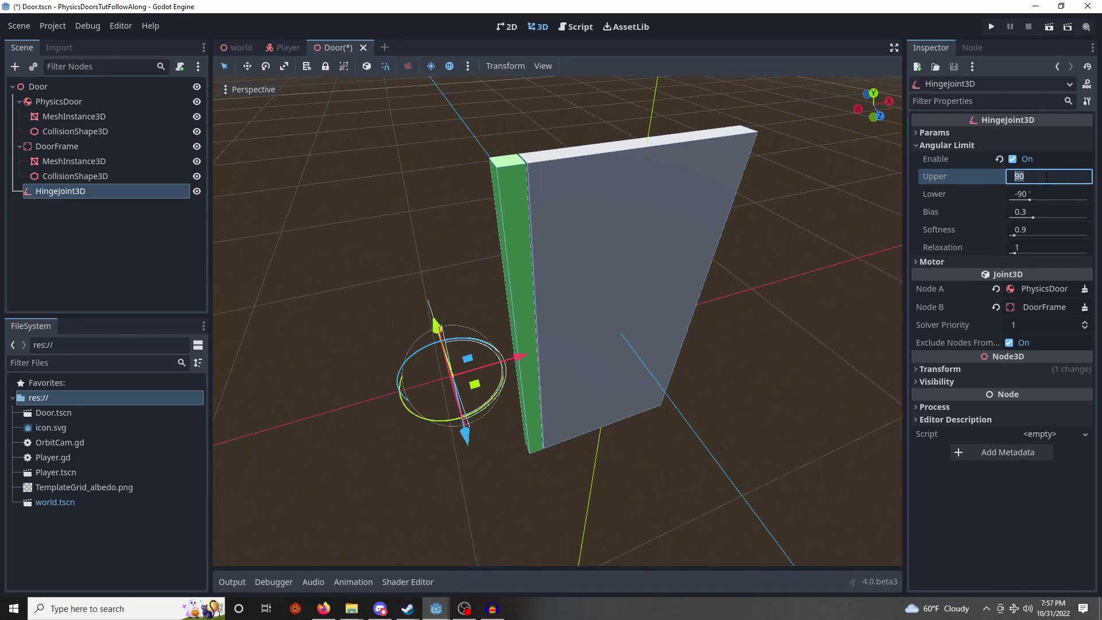
{"action": "type", "text": "0"}
{"action": "key", "text": "Return"}
{"action": "left_click", "coordinate": [1036, 193]}
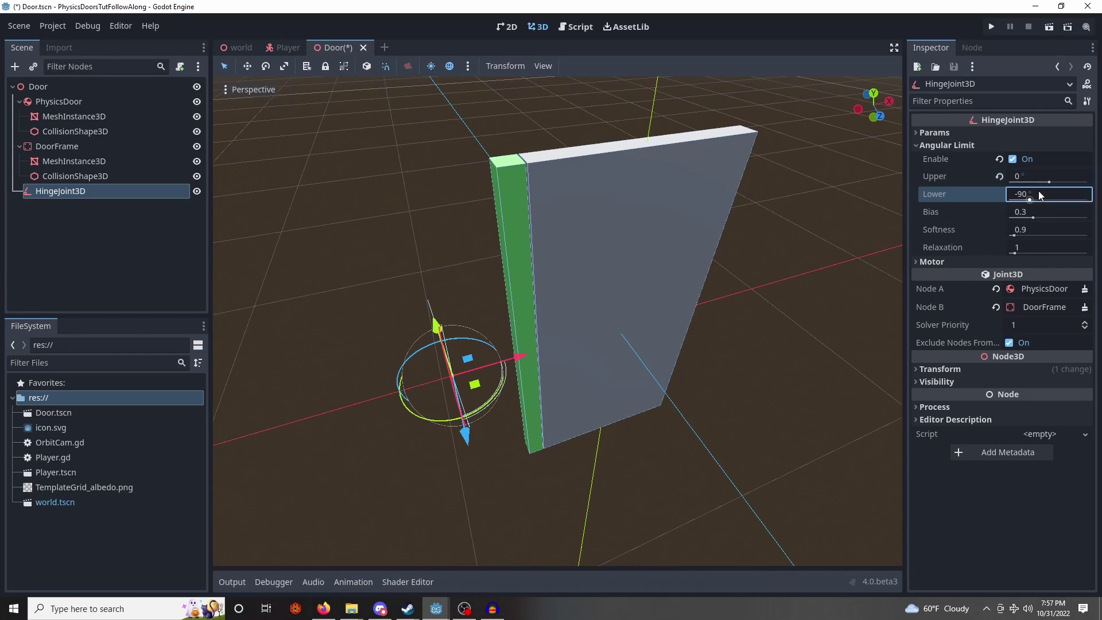
{"action": "type", "text": "-"}
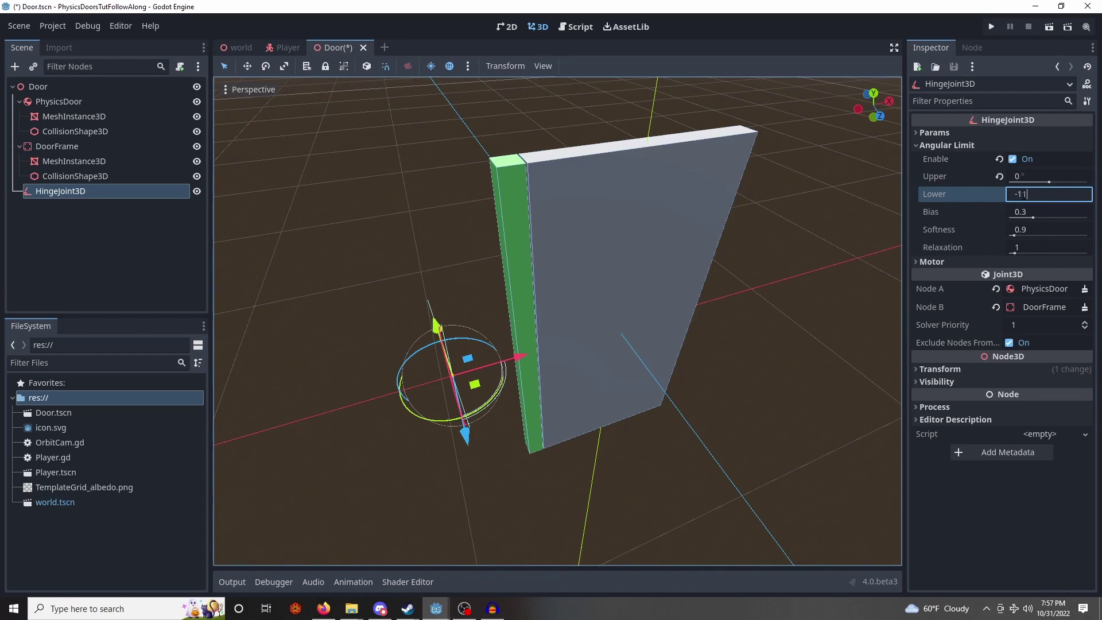
{"action": "type", "text": "110"}
{"action": "key", "text": "Return"}
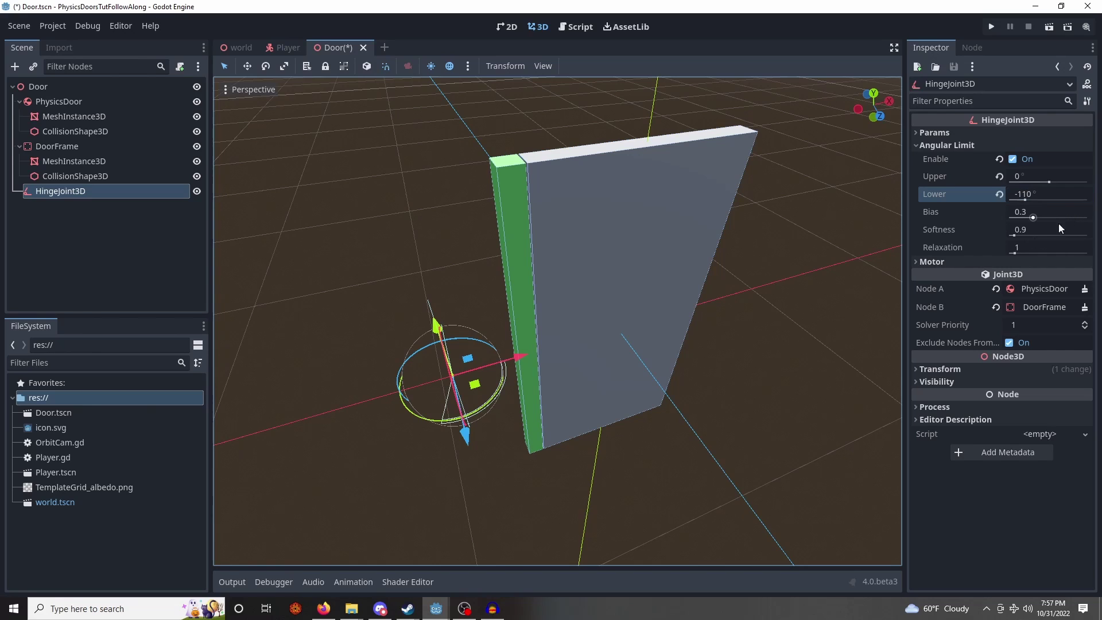
Examine the hinge joint's limit arc in relation to the door panel from several angles.
{"action": "right_click_drag", "start_coordinate": [551, 292], "coordinate": [549, 305]}
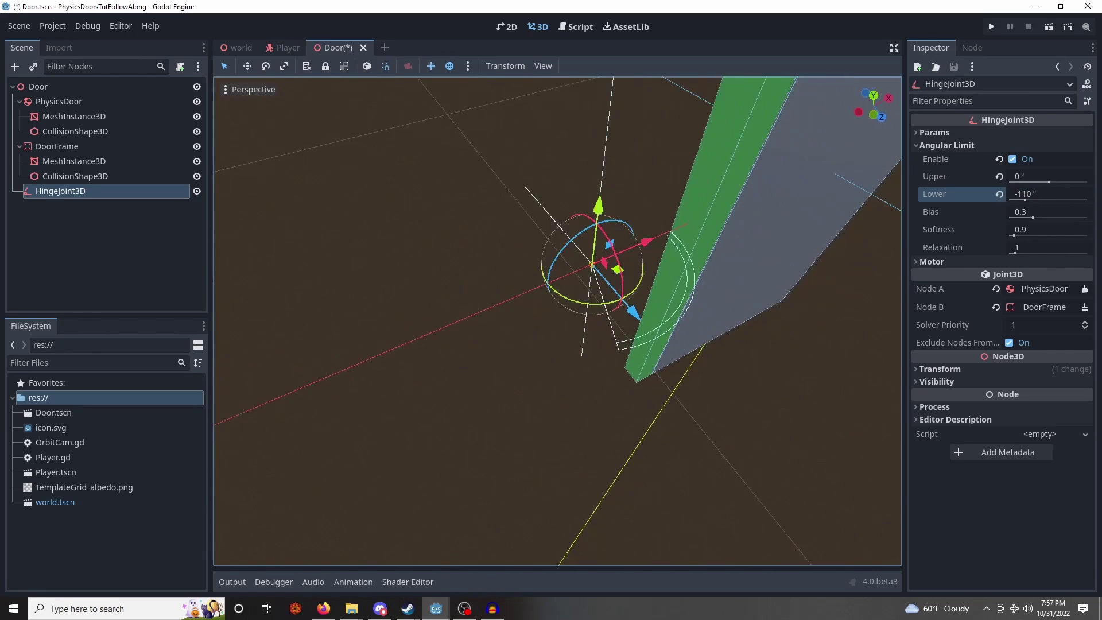
{"action": "middle_click_drag", "start_coordinate": [660, 201], "coordinate": [580, 202]}
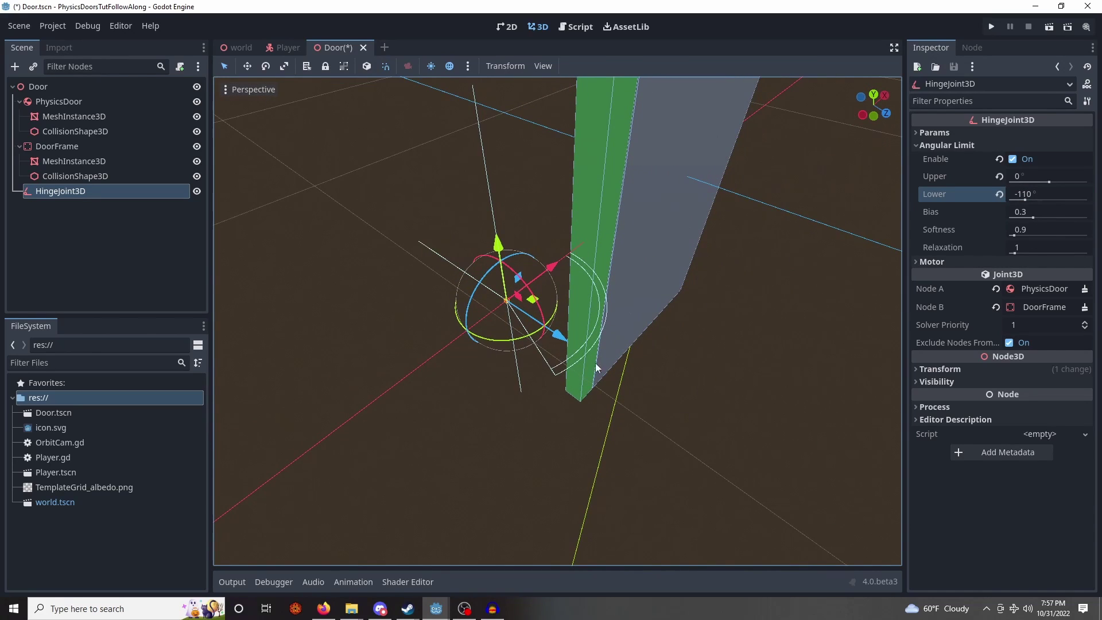
{"action": "middle_click_drag", "start_coordinate": [664, 211], "coordinate": [654, 126]}
{"action": "right_click_drag", "start_coordinate": [551, 304], "coordinate": [548, 343]}
{"action": "right_click_drag", "start_coordinate": [551, 304], "coordinate": [571, 287]}
{"action": "key", "text": "w"}
{"action": "middle_click_drag", "start_coordinate": [555, 309], "coordinate": [510, 289]}
{"action": "scroll", "coordinate": [504, 308], "scroll_direction": "down", "scroll_amount": 5}
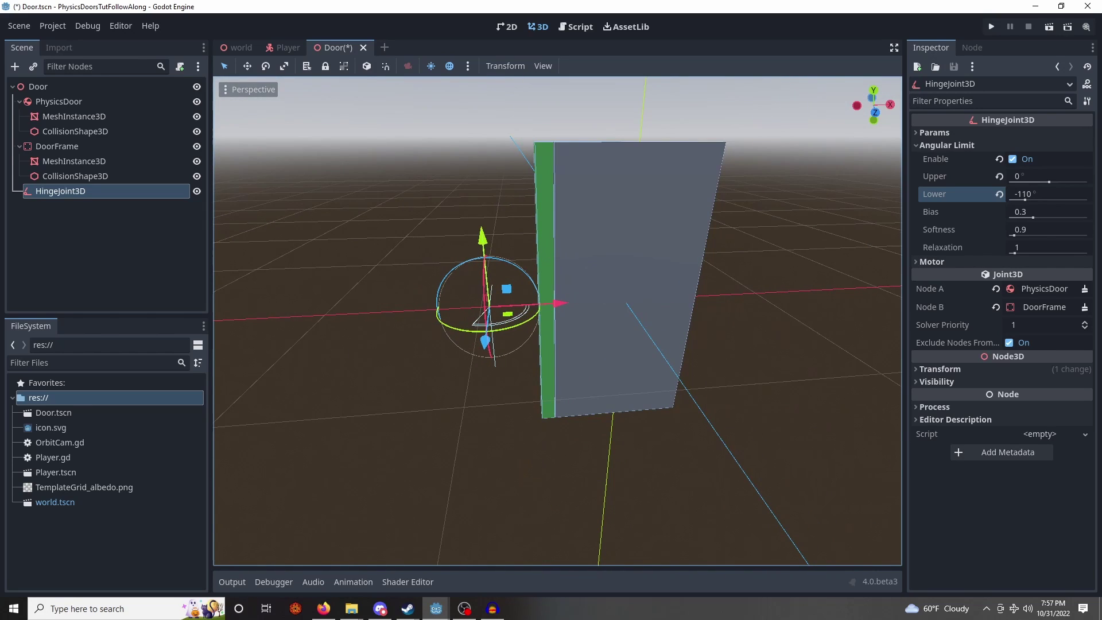
Move the hinge joint along positive X onto the green post and save the Door scene.
{"action": "scroll", "coordinate": [564, 302], "scroll_direction": "up", "scroll_amount": 8}
{"action": "middle_click_drag", "start_coordinate": [560, 295], "coordinate": [518, 280]}
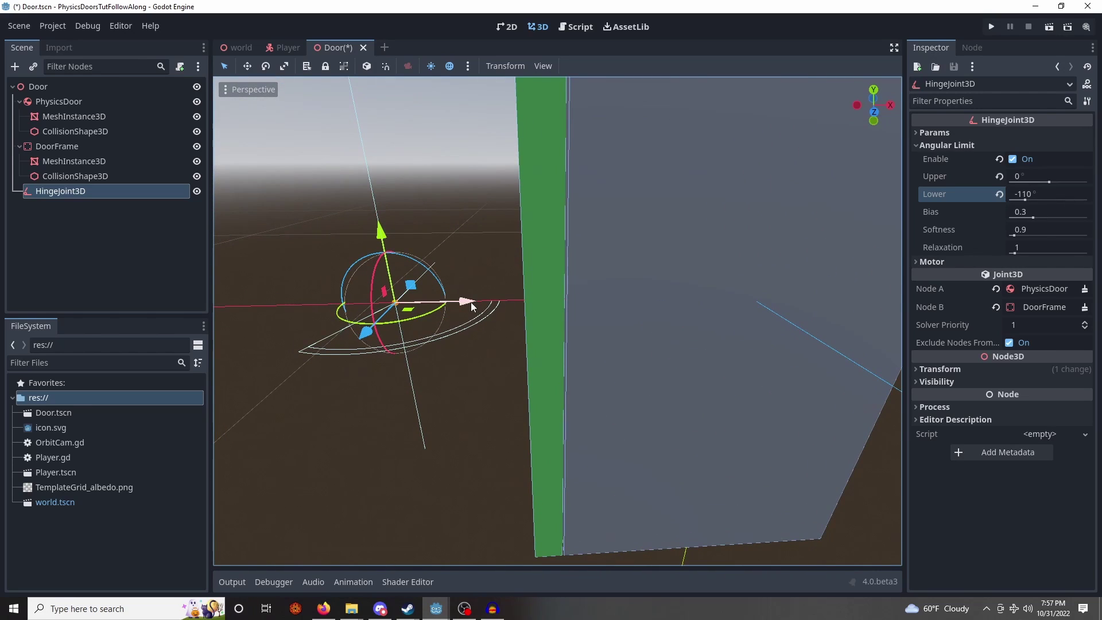
{"action": "left_click_drag", "start_coordinate": [471, 302], "coordinate": [637, 301]}
{"action": "right_click_drag", "start_coordinate": [637, 302], "coordinate": [635, 274]}
{"action": "key", "text": "s"}
{"action": "right_click_drag", "start_coordinate": [584, 302], "coordinate": [596, 302]}
{"action": "key", "text": "w"}
{"action": "middle_click_drag", "start_coordinate": [545, 290], "coordinate": [599, 169]}
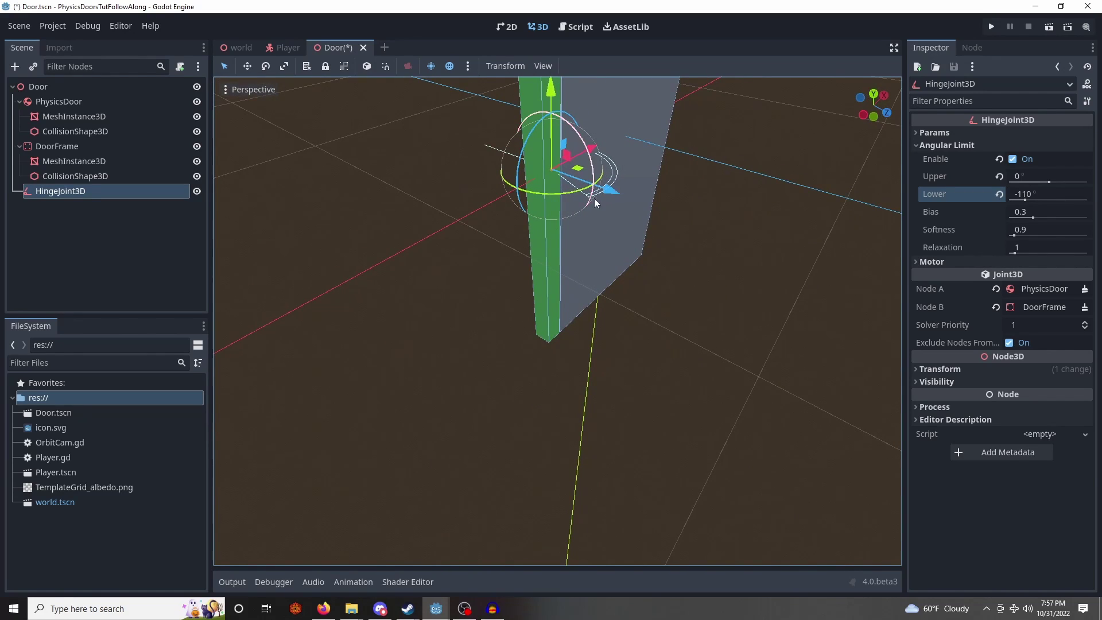
{"action": "right_click_drag", "start_coordinate": [597, 198], "coordinate": [479, 195]}
{"action": "key", "text": "d"}
{"action": "key", "text": "s"}
{"action": "right_click_drag", "start_coordinate": [628, 167], "coordinate": [628, 166]}
{"action": "key", "text": "s"}
{"action": "key", "text": "ctrl+s"}
{"action": "left_click", "coordinate": [618, 143]}
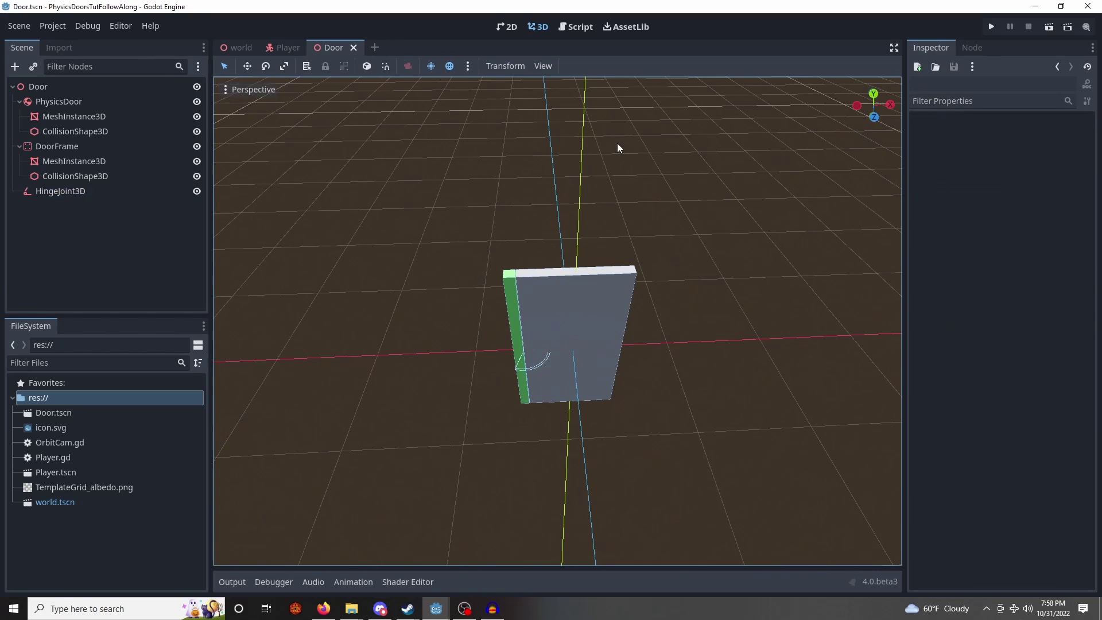
Instantiate Door.tscn as a child of the World root in the world scene.
{"action": "left_click", "coordinate": [259, 47]}
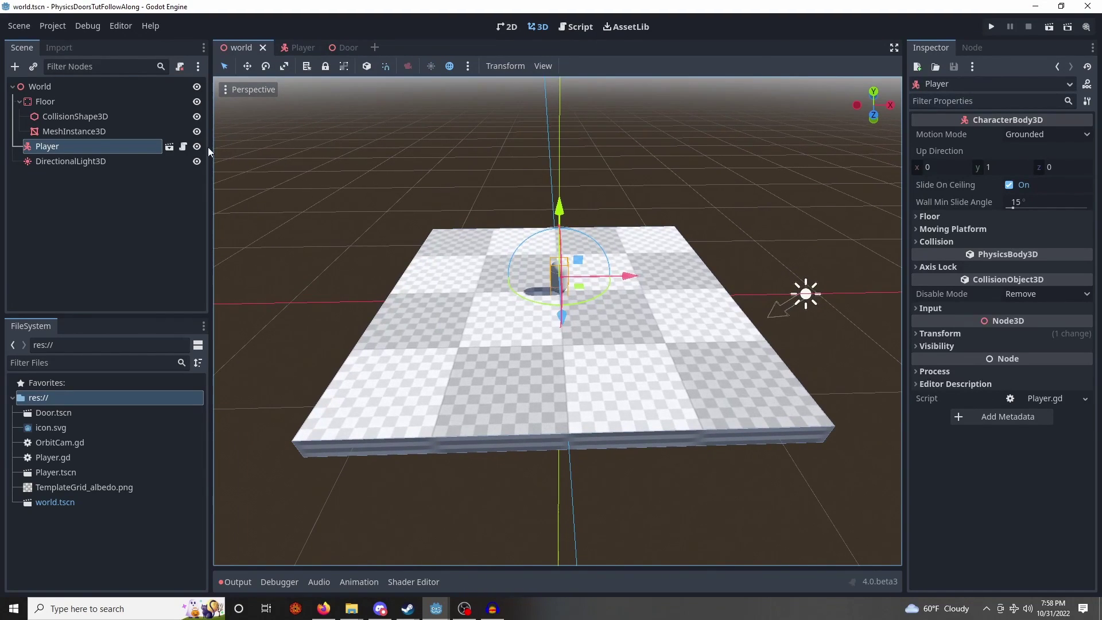
{"action": "right_click", "coordinate": [95, 86]}
{"action": "left_click", "coordinate": [120, 109]}
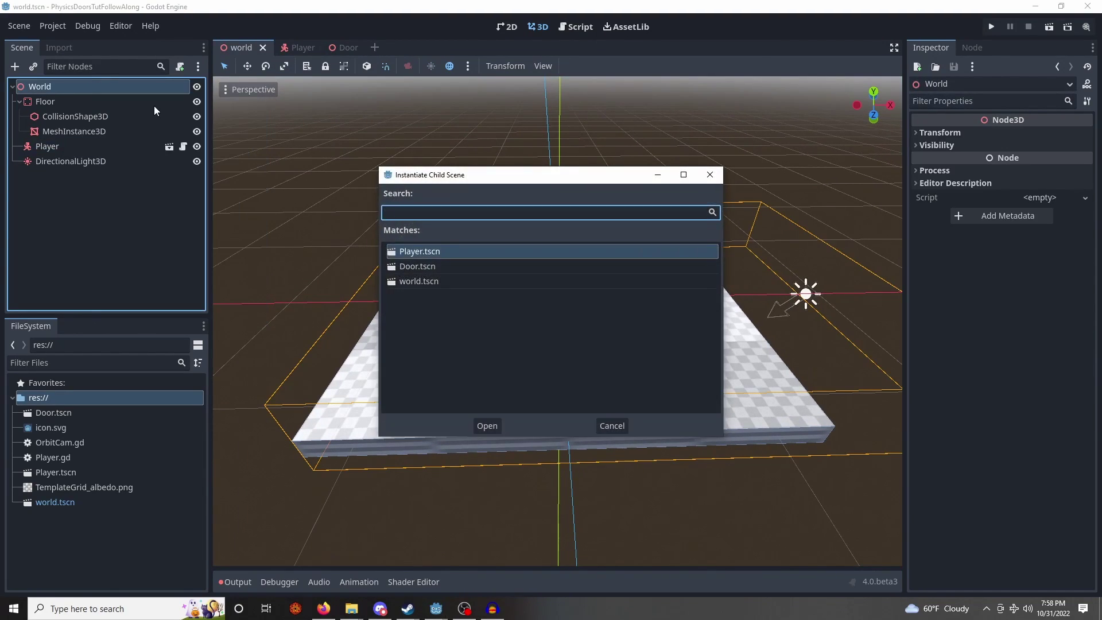
{"action": "key", "text": "Down"}
{"action": "key", "text": "Return"}
Position the Door instance on the checkered floor a short distance away from the player and save the world scene.
{"action": "left_click_drag", "start_coordinate": [559, 234], "coordinate": [560, 201]}
{"action": "left_click_drag", "start_coordinate": [635, 267], "coordinate": [670, 271]}
{"action": "key", "text": "w"}
{"action": "right_click_drag", "start_coordinate": [670, 271], "coordinate": [672, 241]}
{"action": "middle_click_drag", "start_coordinate": [648, 215], "coordinate": [503, 205]}
{"action": "left_click_drag", "start_coordinate": [503, 205], "coordinate": [502, 246]}
{"action": "left_click_drag", "start_coordinate": [501, 342], "coordinate": [504, 211]}
{"action": "right_click_drag", "start_coordinate": [504, 211], "coordinate": [390, 215]}
{"action": "right_click_drag", "start_coordinate": [551, 321], "coordinate": [549, 333]}
{"action": "key", "text": "s"}
{"action": "left_click_drag", "start_coordinate": [518, 327], "coordinate": [584, 317]}
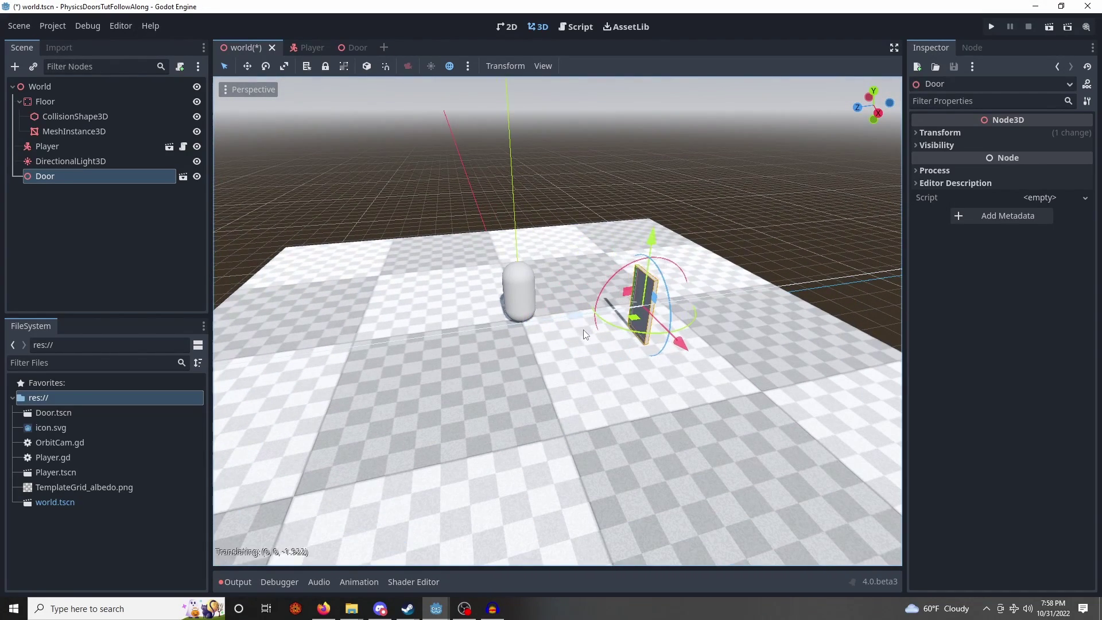
{"action": "left_click_drag", "start_coordinate": [676, 359], "coordinate": [611, 285]}
{"action": "key", "text": "ctrl+s"}
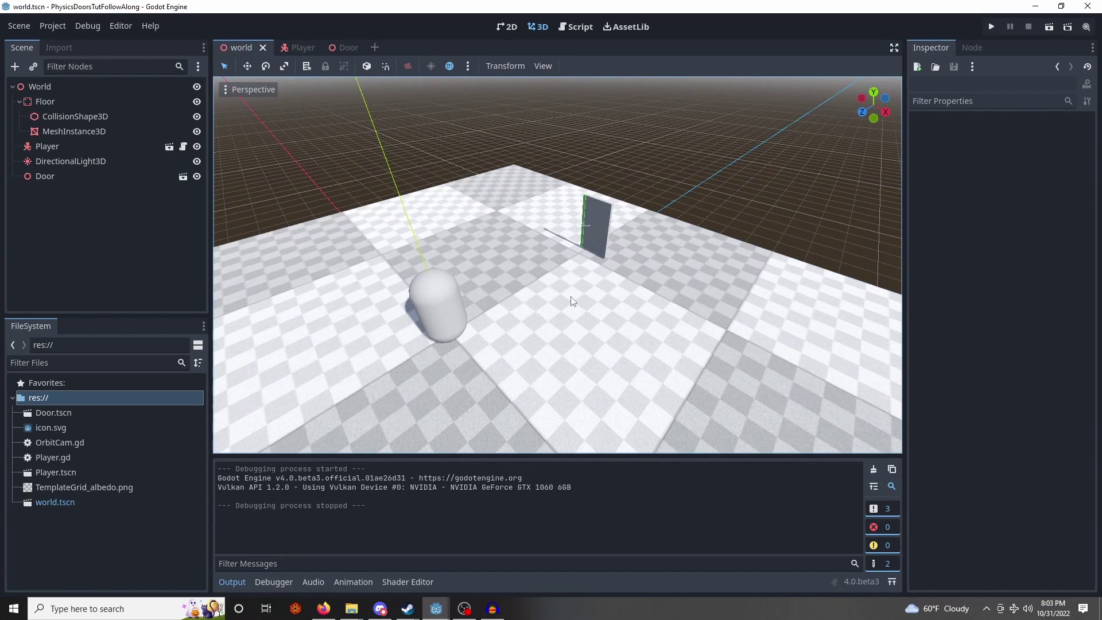
Review the PhysicsDoor's collision layer and mask in the Door scene and return to the world scene.
{"action": "left_click", "coordinate": [336, 47]}
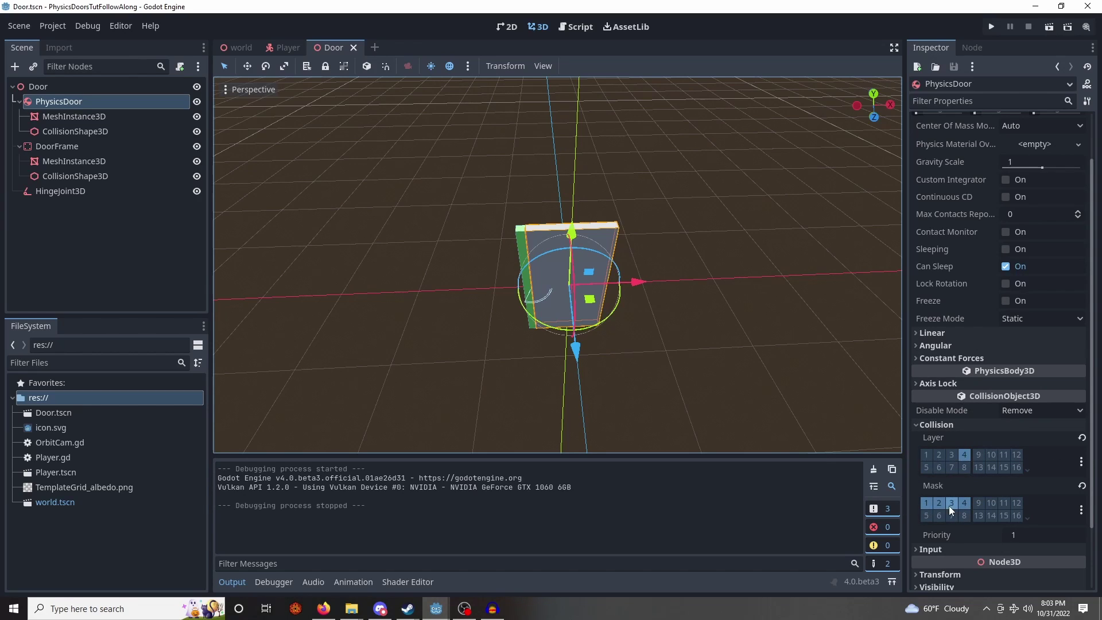
{"action": "left_click", "coordinate": [275, 47]}
{"action": "left_click", "coordinate": [236, 47]}
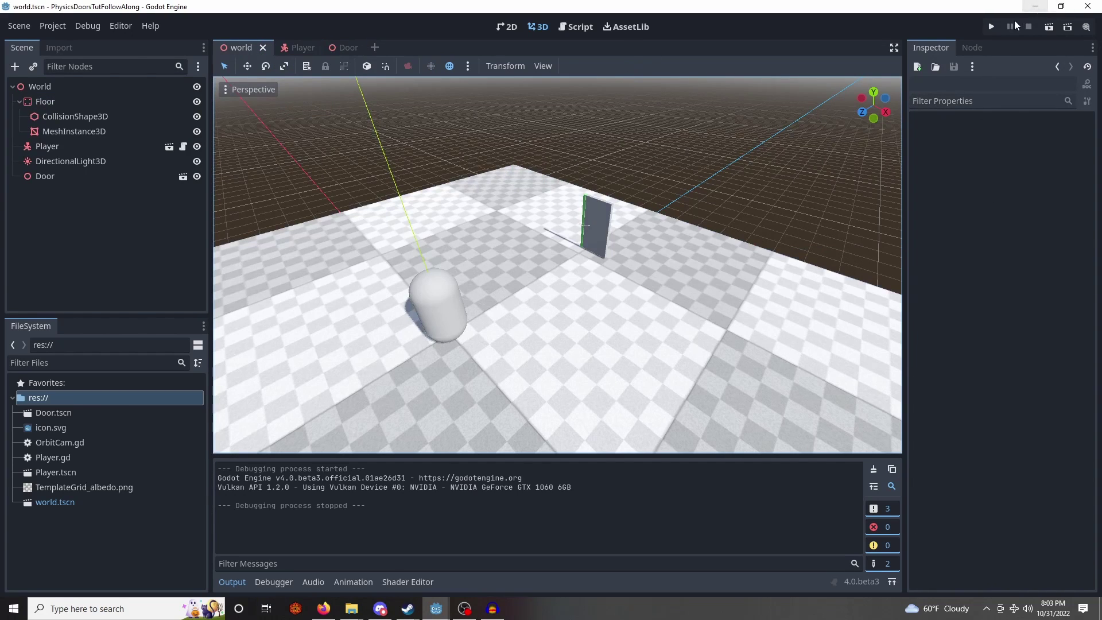
Run the project and walk the player into the door from both sides to test its swing.
{"action": "left_click", "coordinate": [991, 27]}
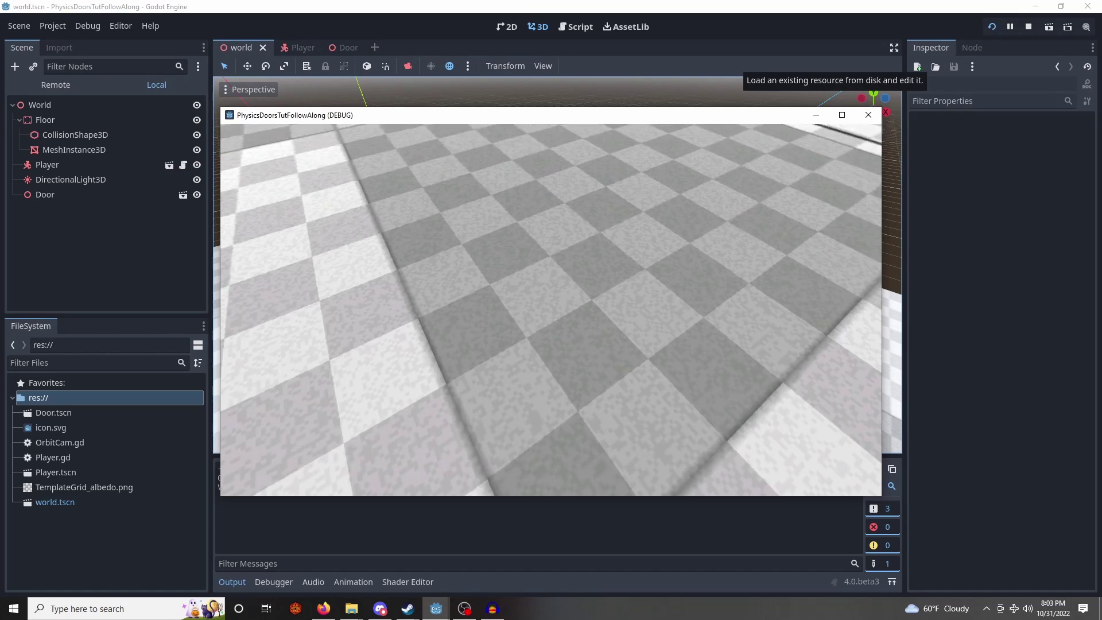
{"action": "key", "text": "w"}
{"action": "key", "text": "w"}
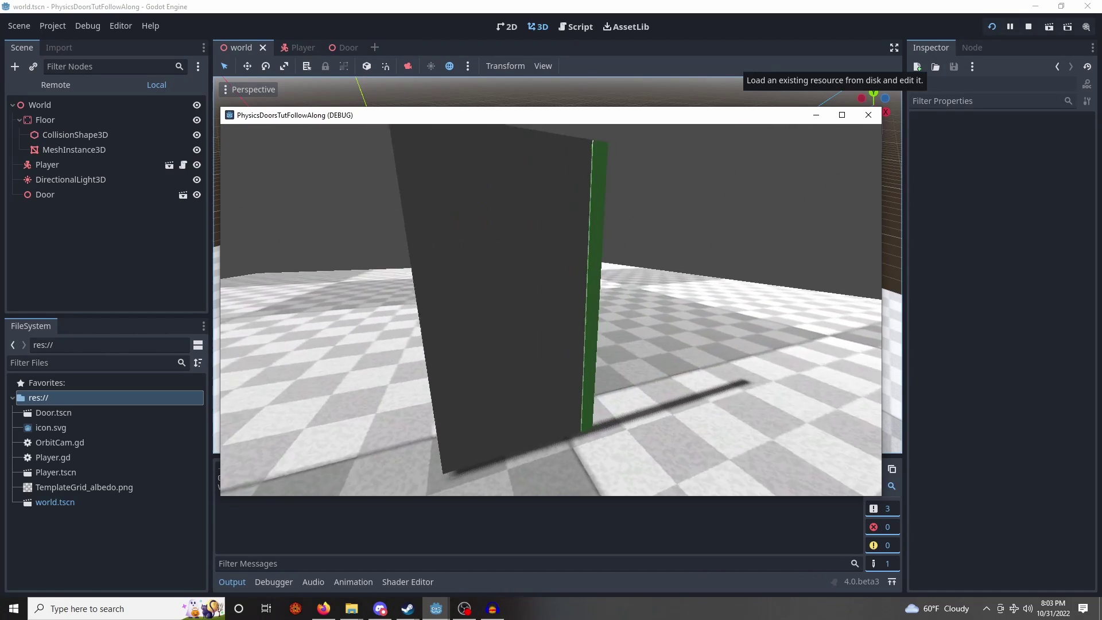
{"action": "key", "text": "s"}
{"action": "key", "text": "w"}
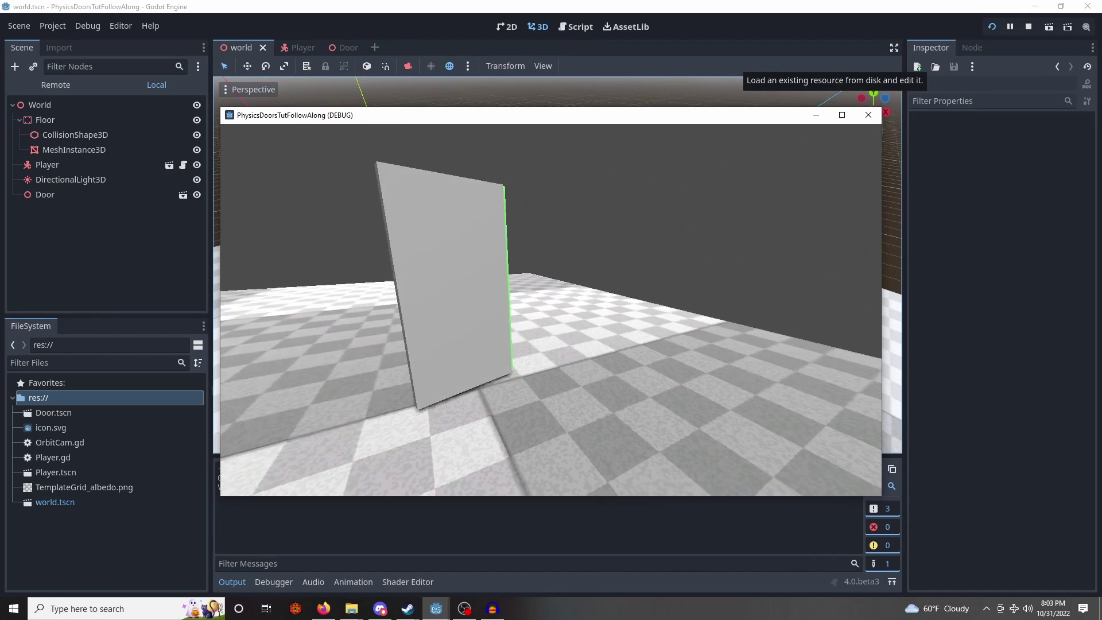
{"action": "key", "text": "s"}
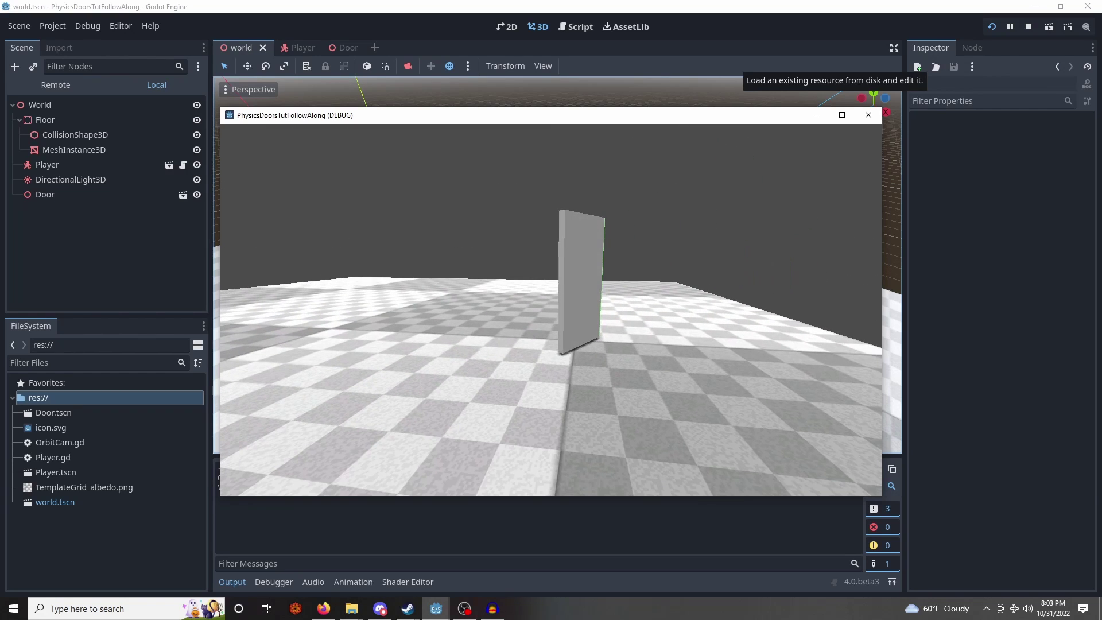
{"action": "key", "text": "a"}
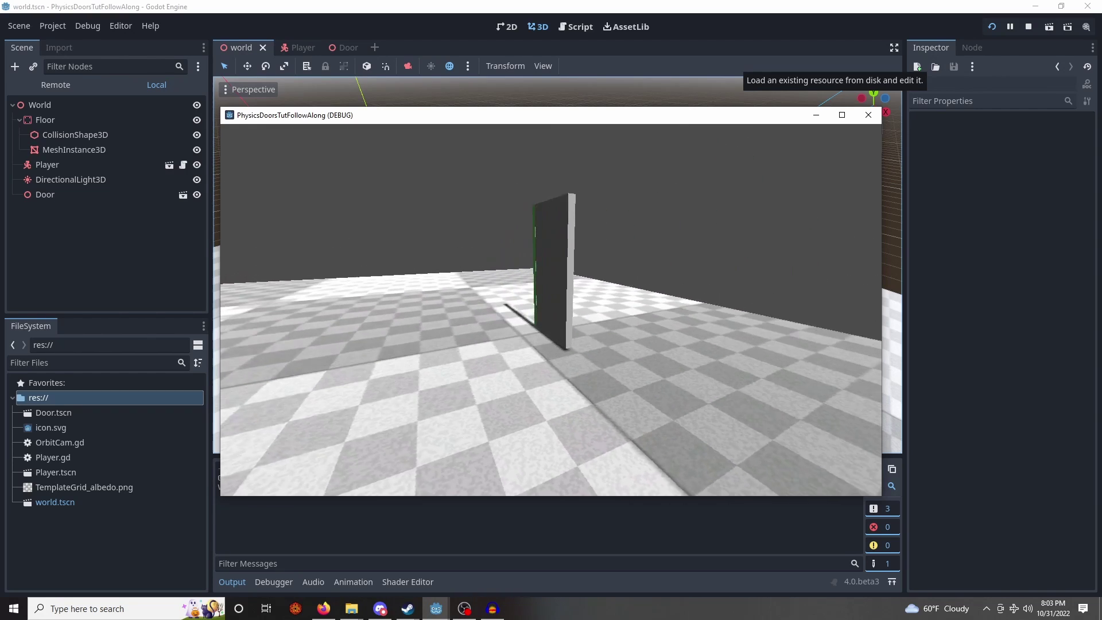
Walk the player back and forth around the door, stop the game, and run the project once more to check the swing.
{"action": "key", "text": "w"}
{"action": "key", "text": "s"}
{"action": "key", "text": "w"}
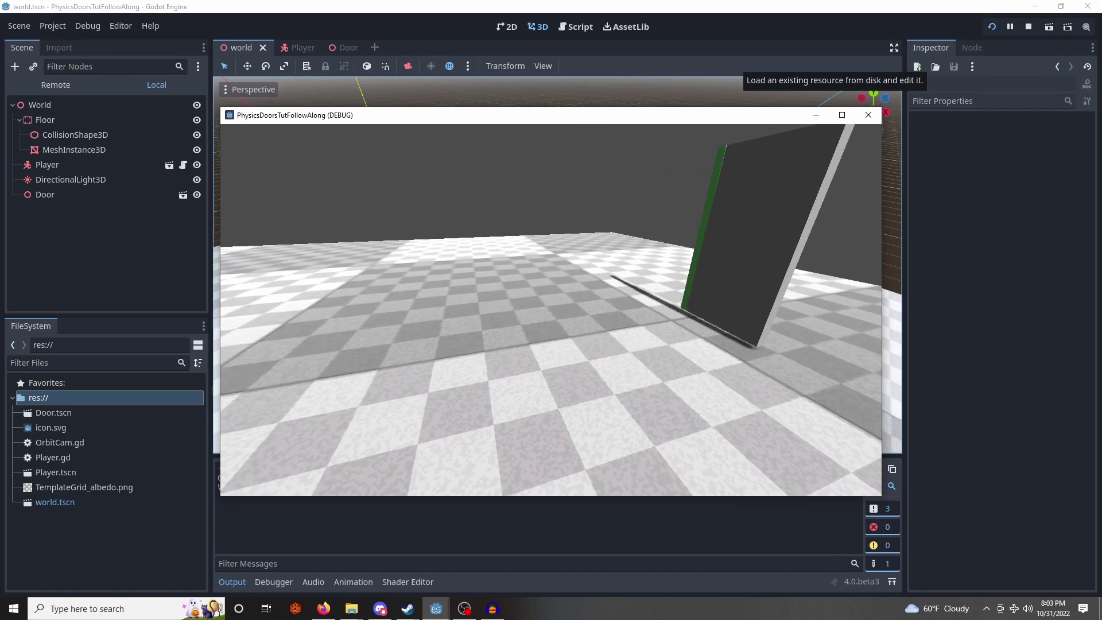
{"action": "key", "text": "s"}
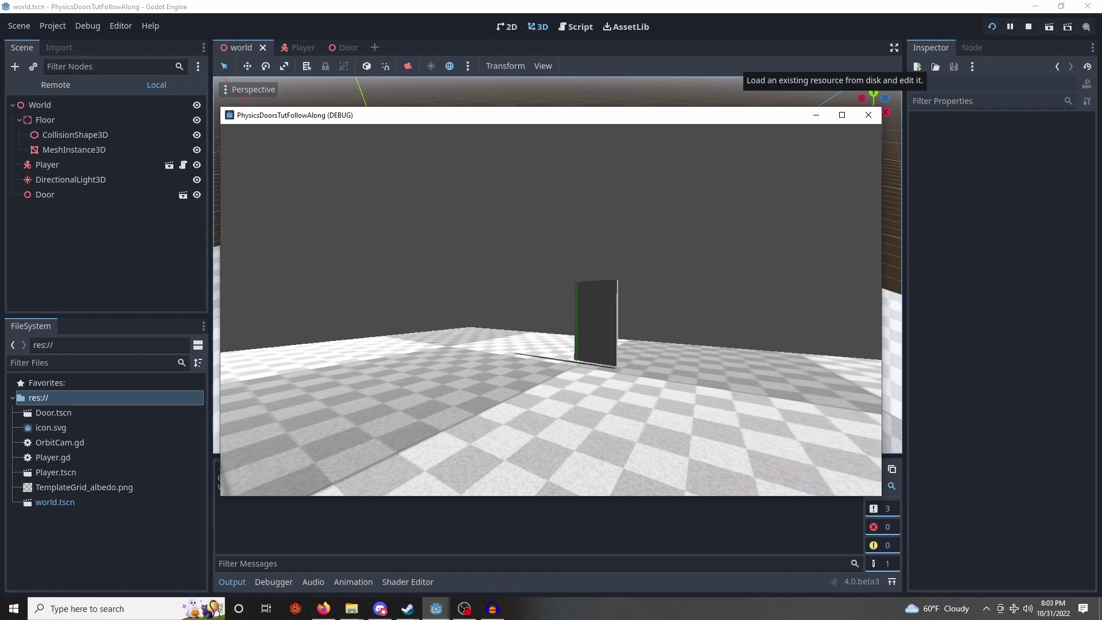
{"action": "key", "text": "Escape"}
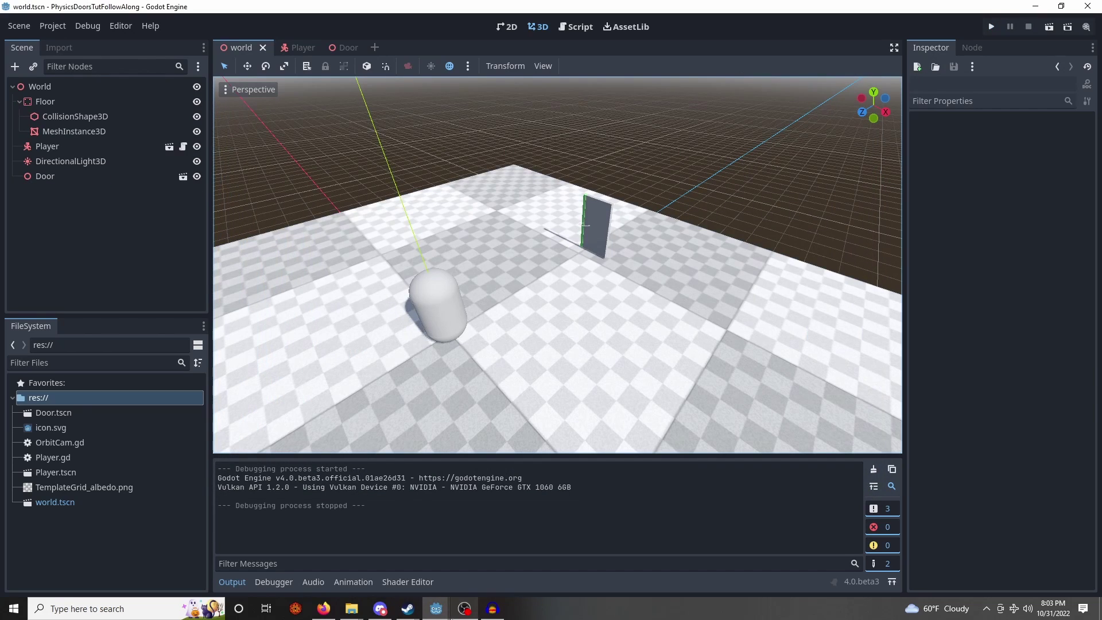
{"action": "left_click", "coordinate": [462, 608]}
{"action": "key", "text": "F5"}
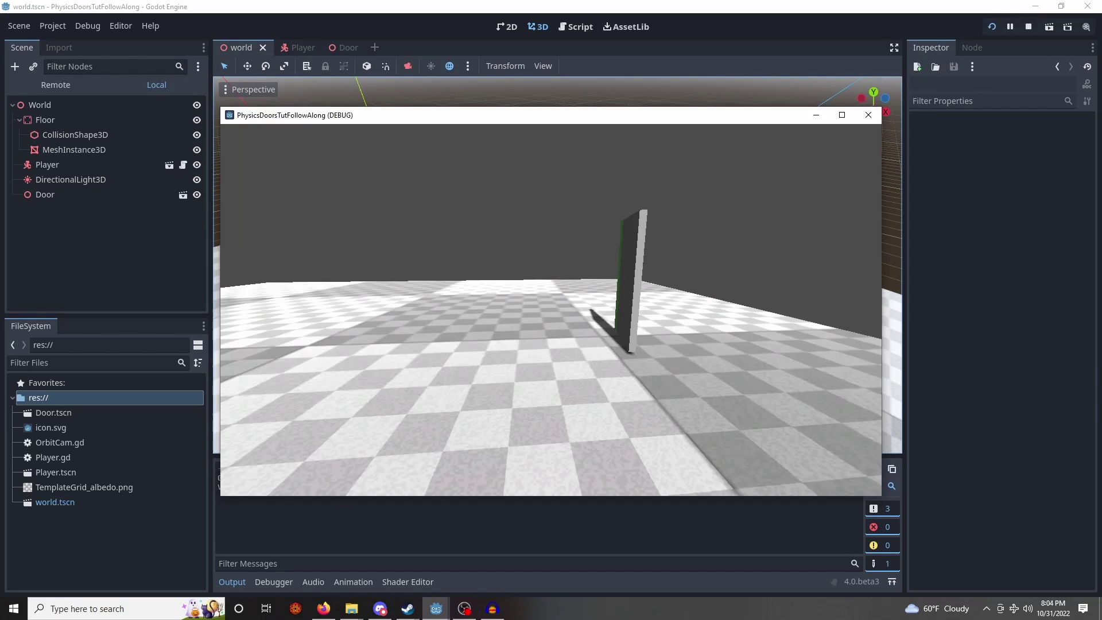
{"action": "key", "text": "Escape"}
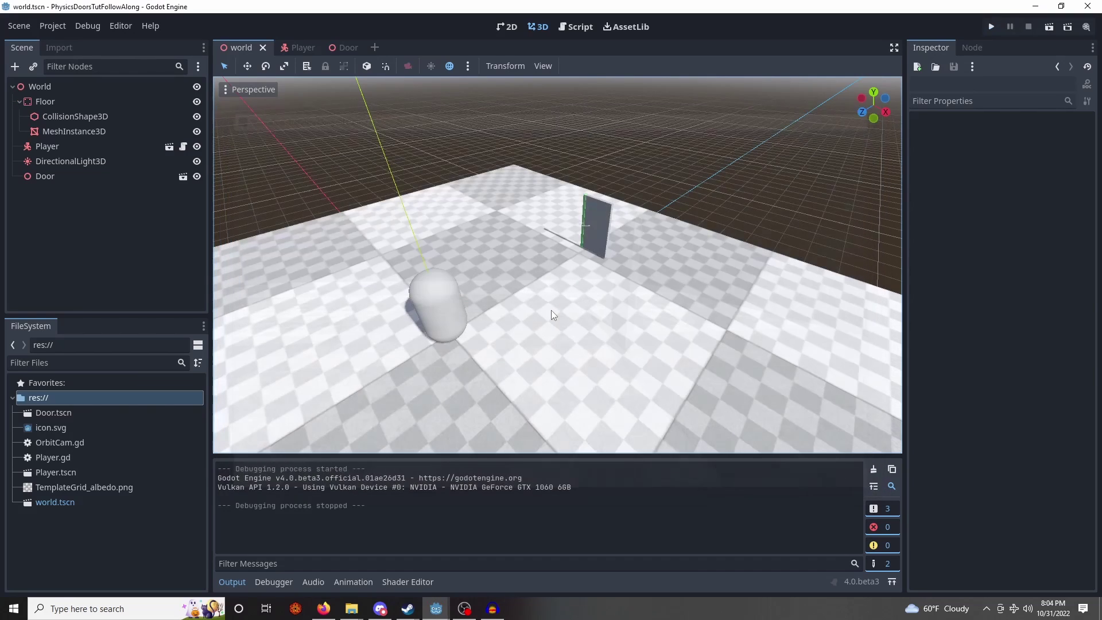
Open the Player.gd script from the Player scene.
{"action": "left_click", "coordinate": [296, 47]}
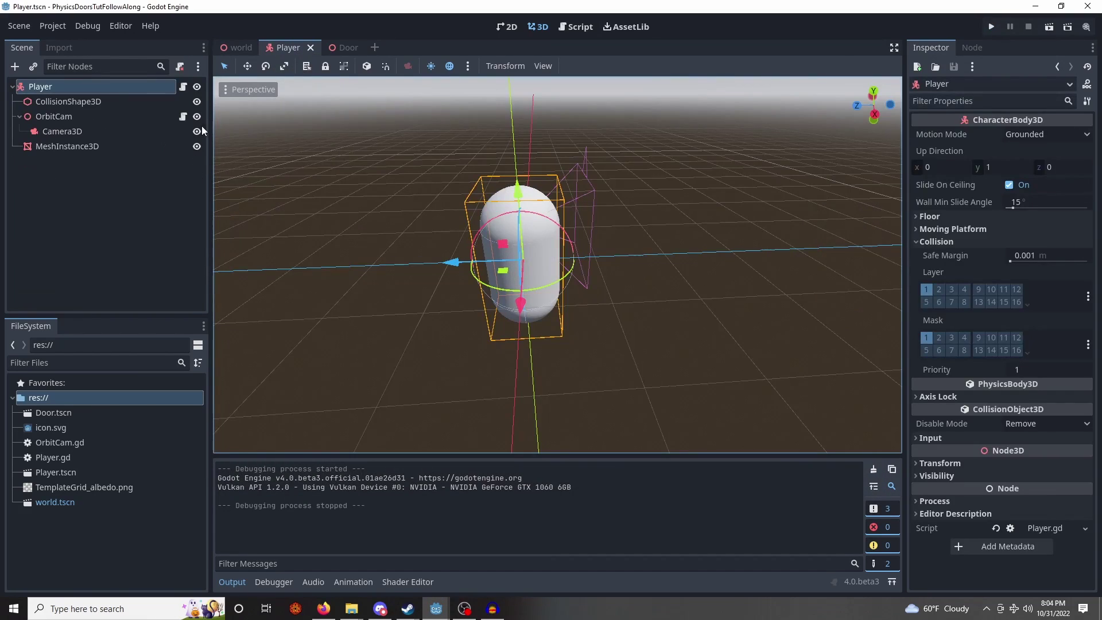
{"action": "left_click", "coordinate": [102, 210]}
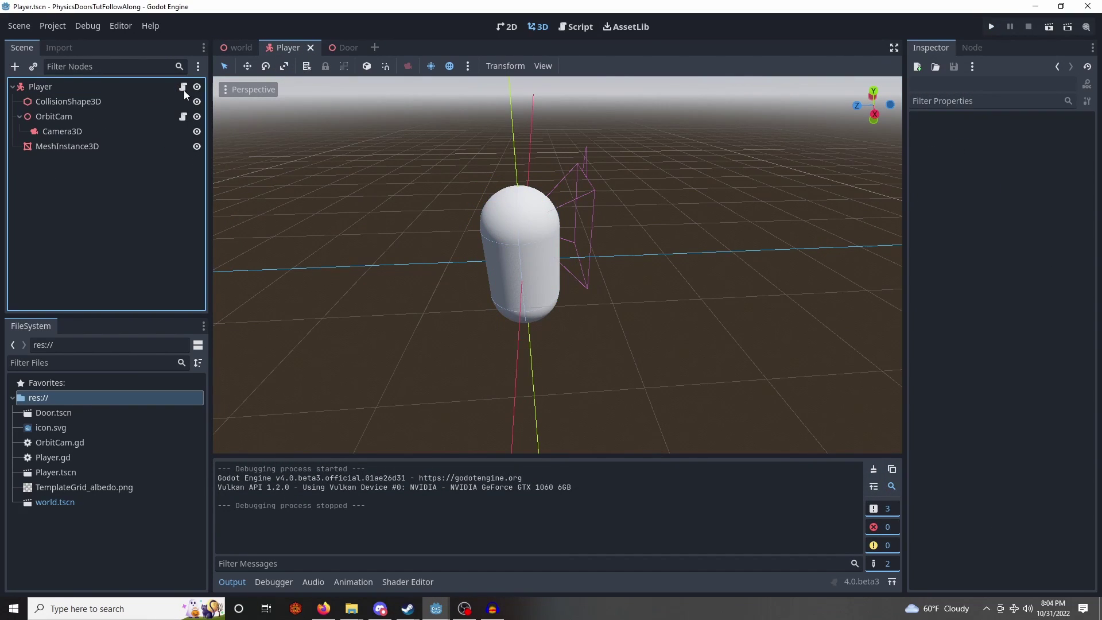
{"action": "left_click", "coordinate": [183, 89]}
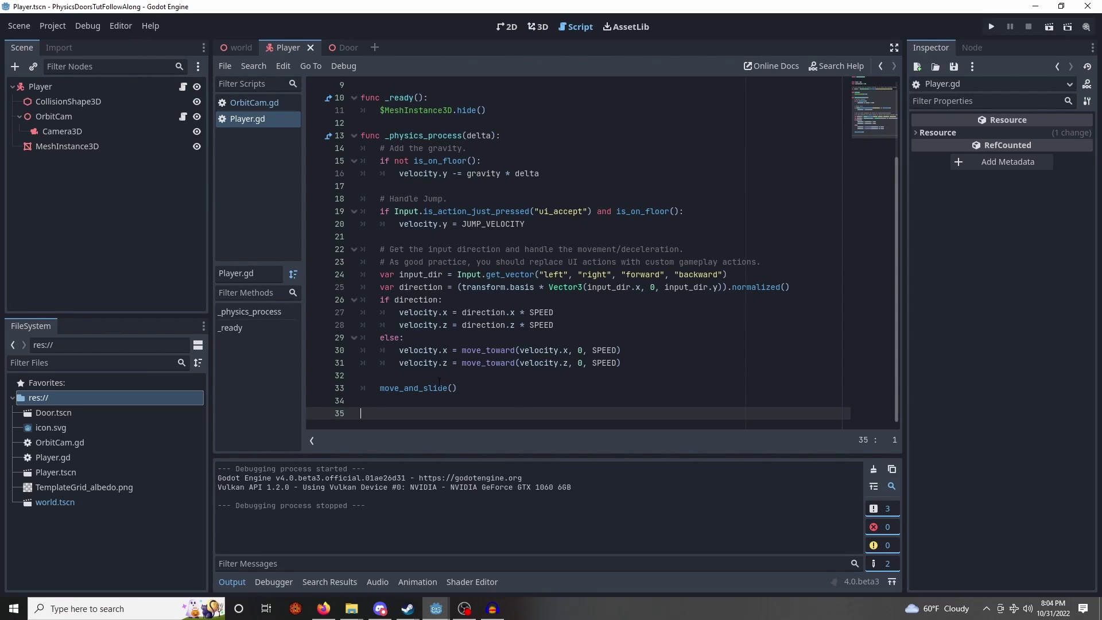
Add an input action named interact to the project's Input Map and clear the action name filter.
{"action": "left_click", "coordinate": [53, 29]}
{"action": "left_click", "coordinate": [70, 42]}
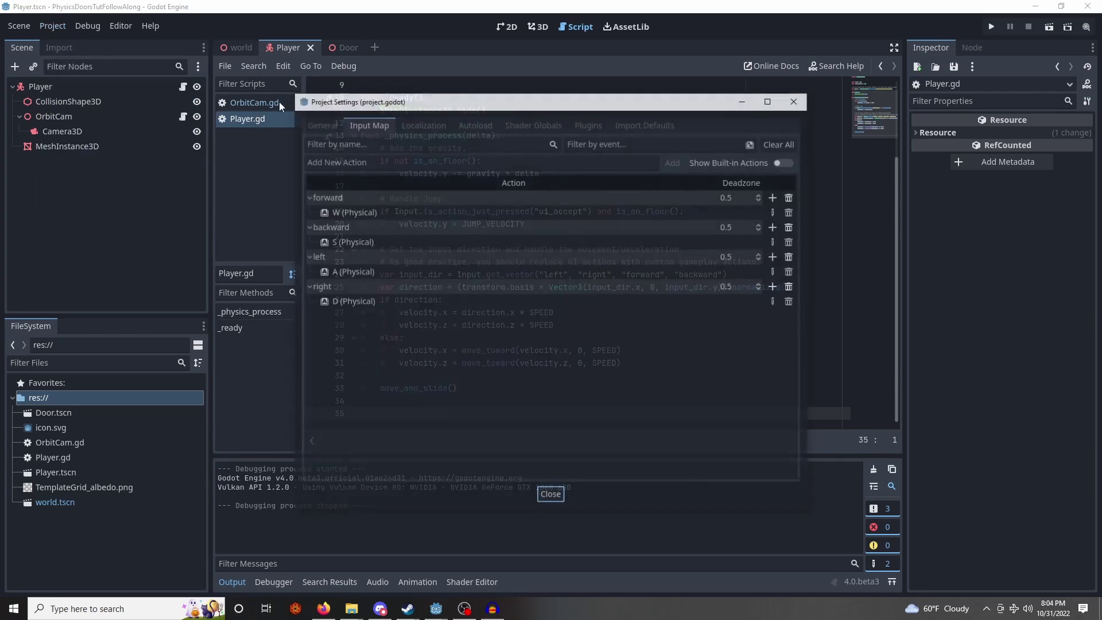
{"action": "left_click", "coordinate": [388, 143]}
{"action": "type", "text": "inter"}
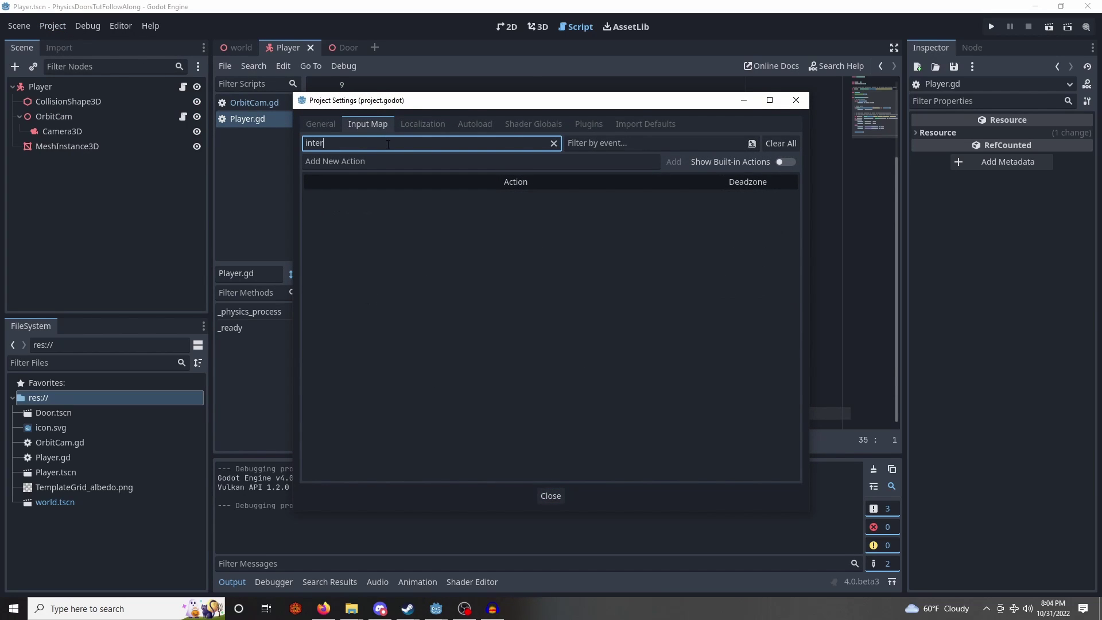
{"action": "left_click", "coordinate": [395, 156]}
{"action": "type", "text": "interact"}
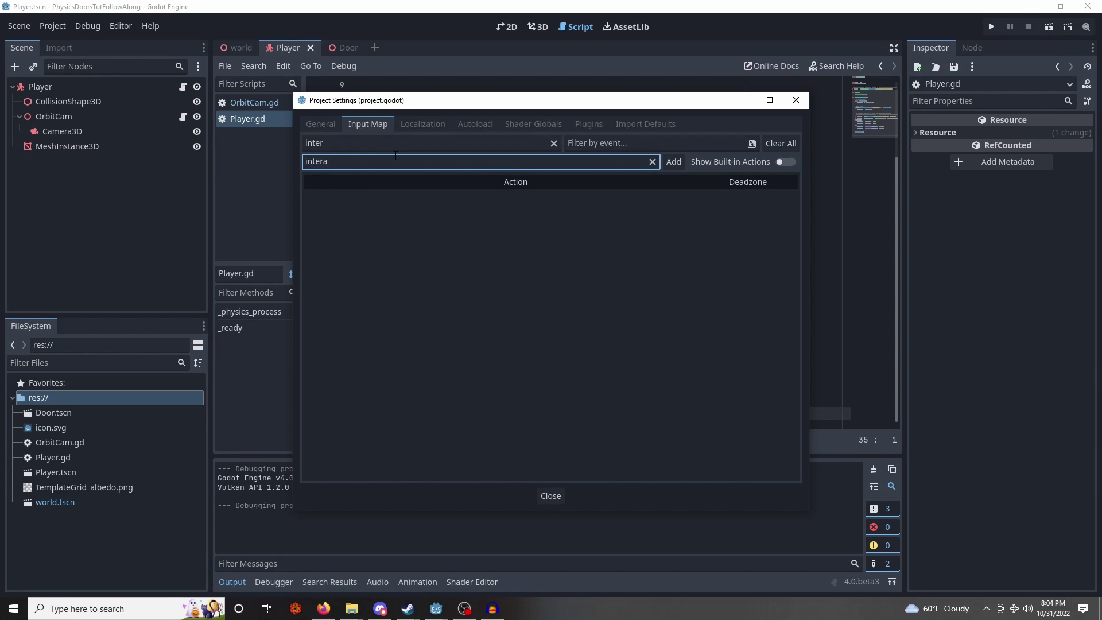
{"action": "key", "text": "Return"}
{"action": "double_click", "coordinate": [492, 144]}
{"action": "key", "text": "BackSpace"}
Bind Left Mouse Button on all devices to the interact action, close the project settings and save.
{"action": "left_click", "coordinate": [774, 317]}
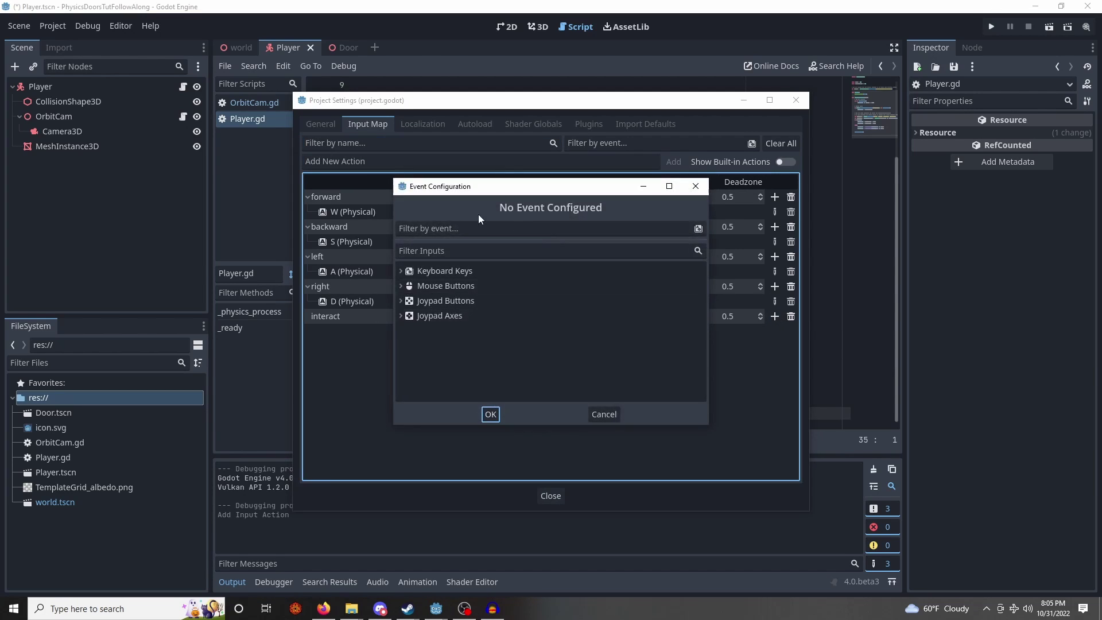
{"action": "left_click", "coordinate": [492, 415]}
{"action": "left_click", "coordinate": [775, 316]}
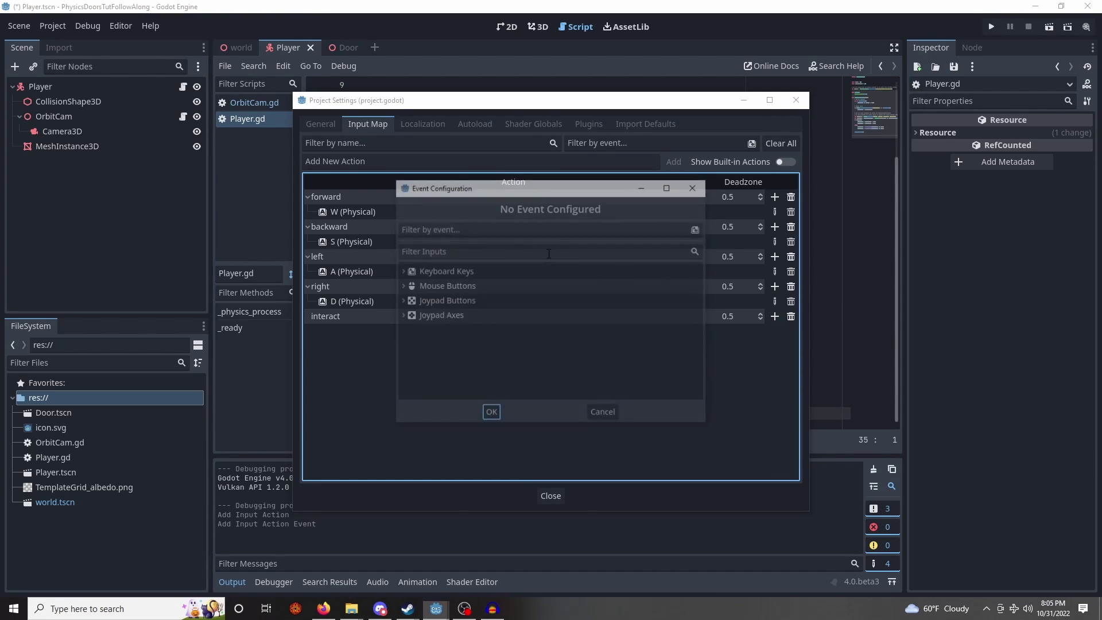
{"action": "double_click", "coordinate": [496, 228]}
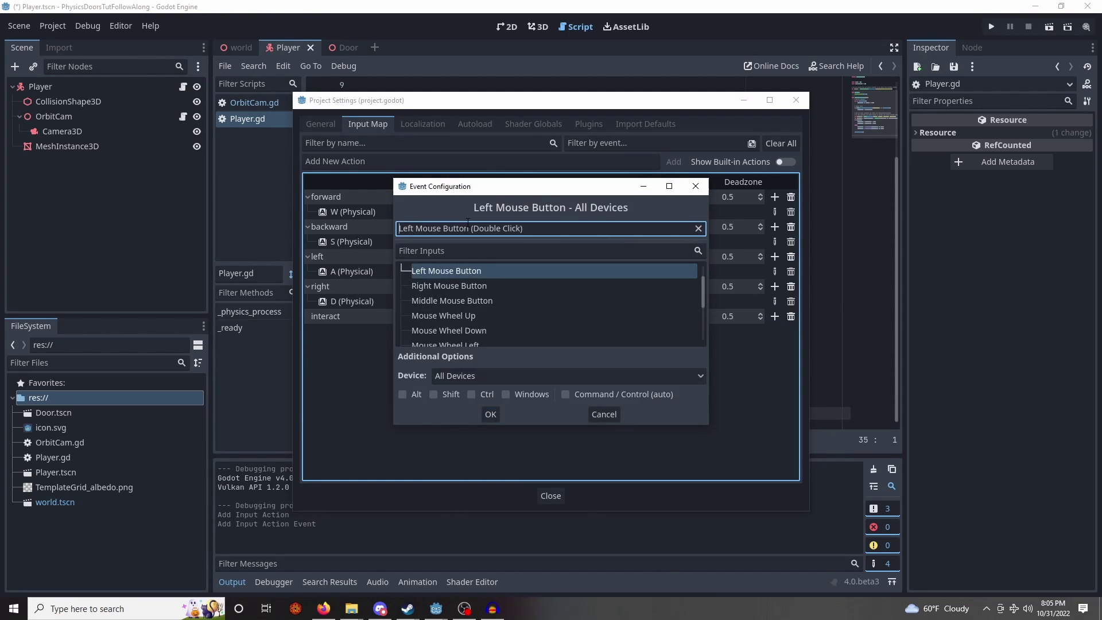
{"action": "left_click", "coordinate": [491, 414]}
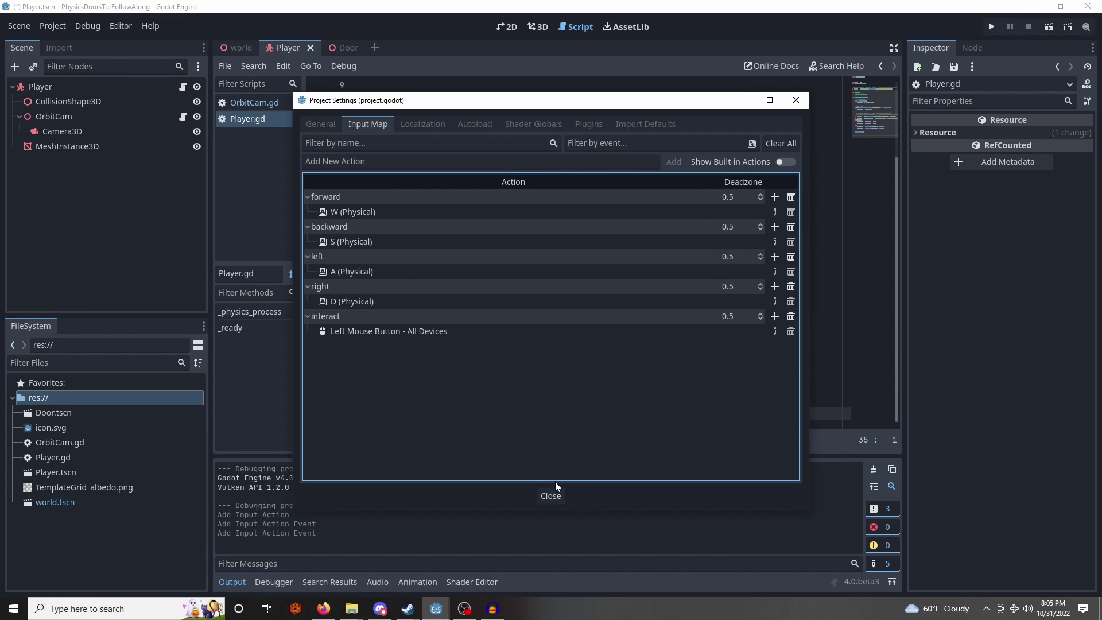
{"action": "left_click", "coordinate": [552, 490]}
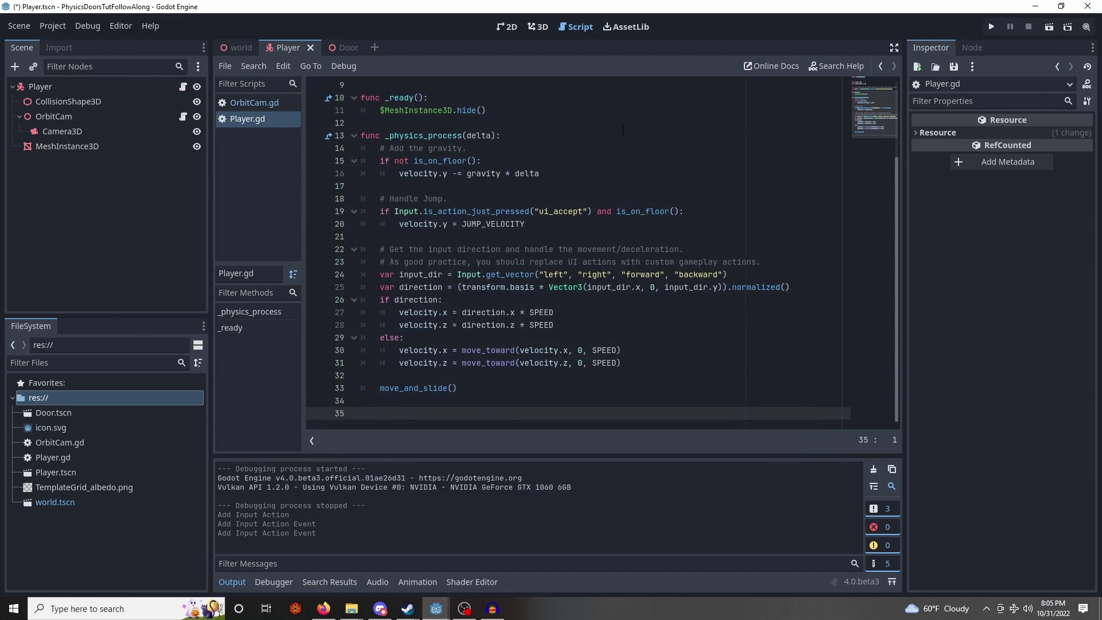
{"action": "key", "text": "ctrl+s"}
Switch from the script to the Player scene's 3D view and hide the player's MeshInstance3D.
{"action": "left_click", "coordinate": [492, 400]}
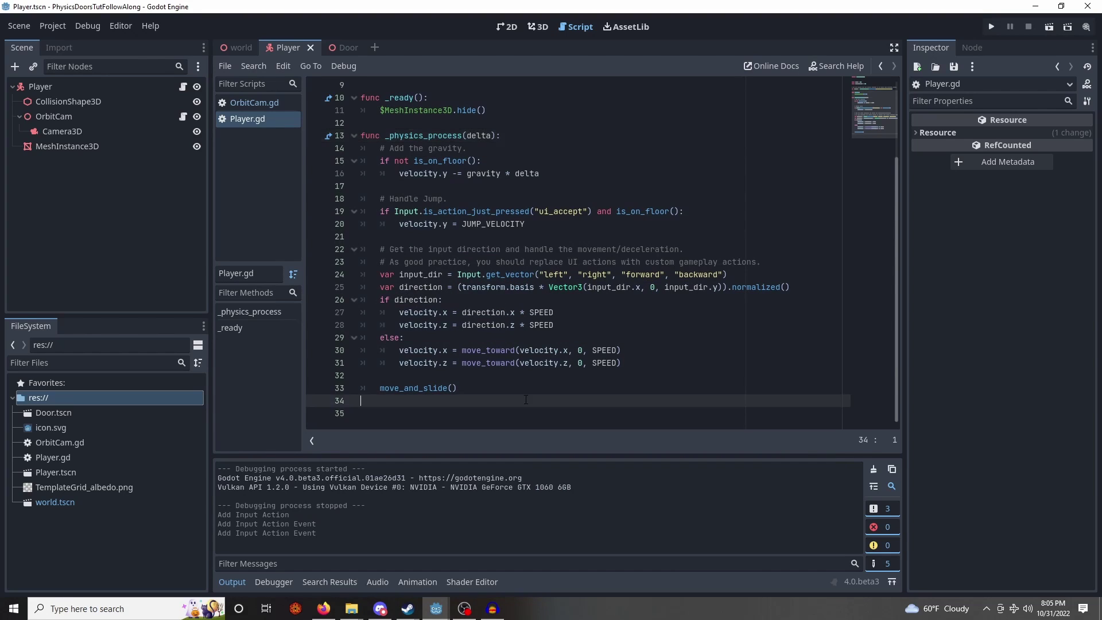
{"action": "scroll", "coordinate": [489, 327], "scroll_direction": "up", "scroll_amount": 1}
{"action": "left_click", "coordinate": [537, 27]}
{"action": "middle_click_drag", "start_coordinate": [513, 121], "coordinate": [225, 130]}
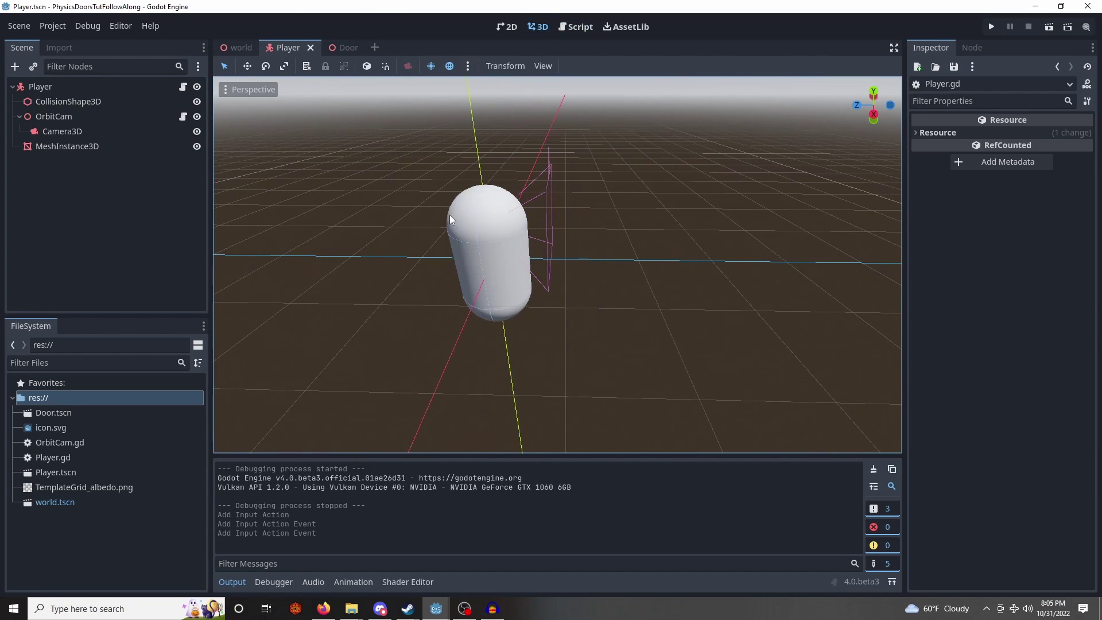
{"action": "left_click", "coordinate": [156, 104]}
{"action": "left_click", "coordinate": [147, 151]}
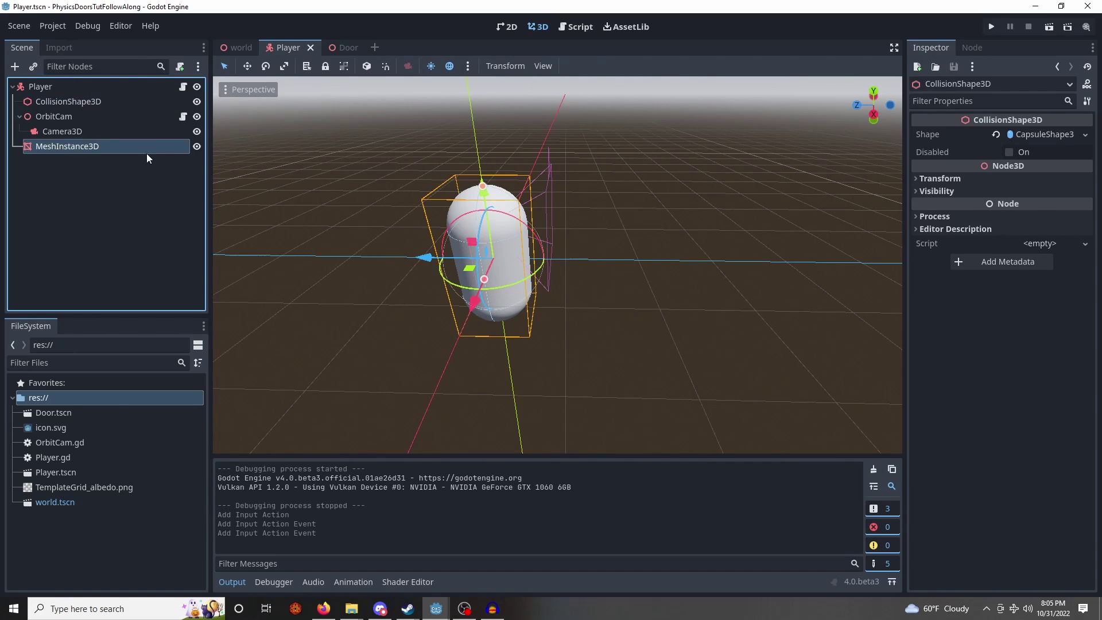
{"action": "left_click", "coordinate": [197, 149]}
{"action": "left_click", "coordinate": [523, 202]}
{"action": "middle_click_drag", "start_coordinate": [523, 202], "coordinate": [531, 201]}
{"action": "scroll", "coordinate": [531, 200], "scroll_direction": "up", "scroll_amount": 4}
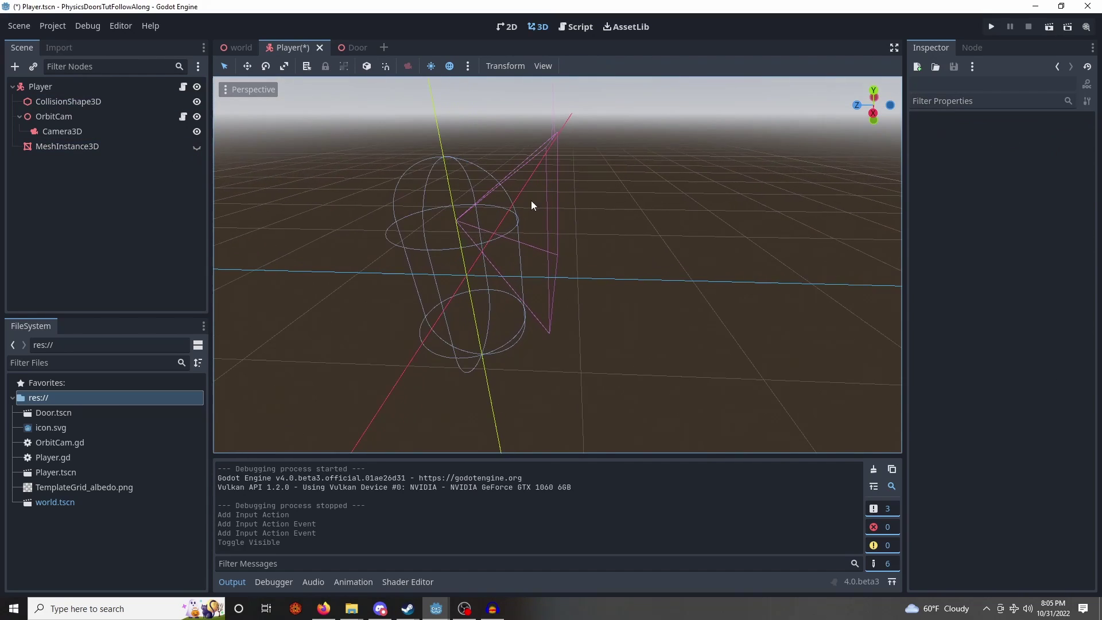
Add a RayCast3D node as a child of the player's Camera3D.
{"action": "left_click", "coordinate": [71, 133]}
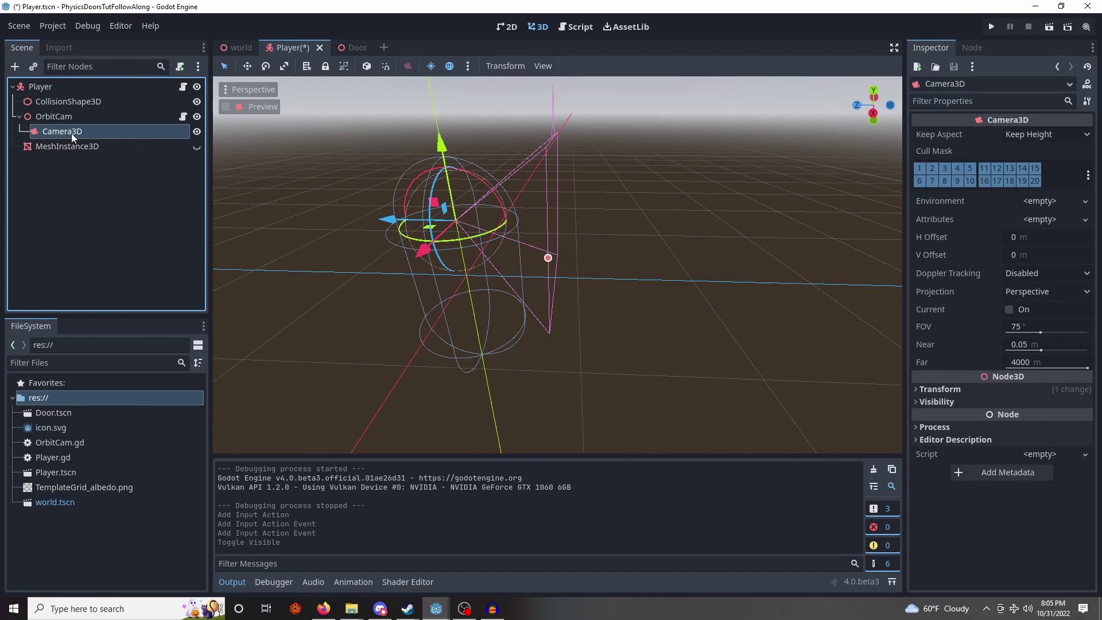
{"action": "right_click", "coordinate": [71, 133]}
{"action": "left_click", "coordinate": [118, 140]}
{"action": "type", "text": "raycast"}
{"action": "key", "text": "Return"}
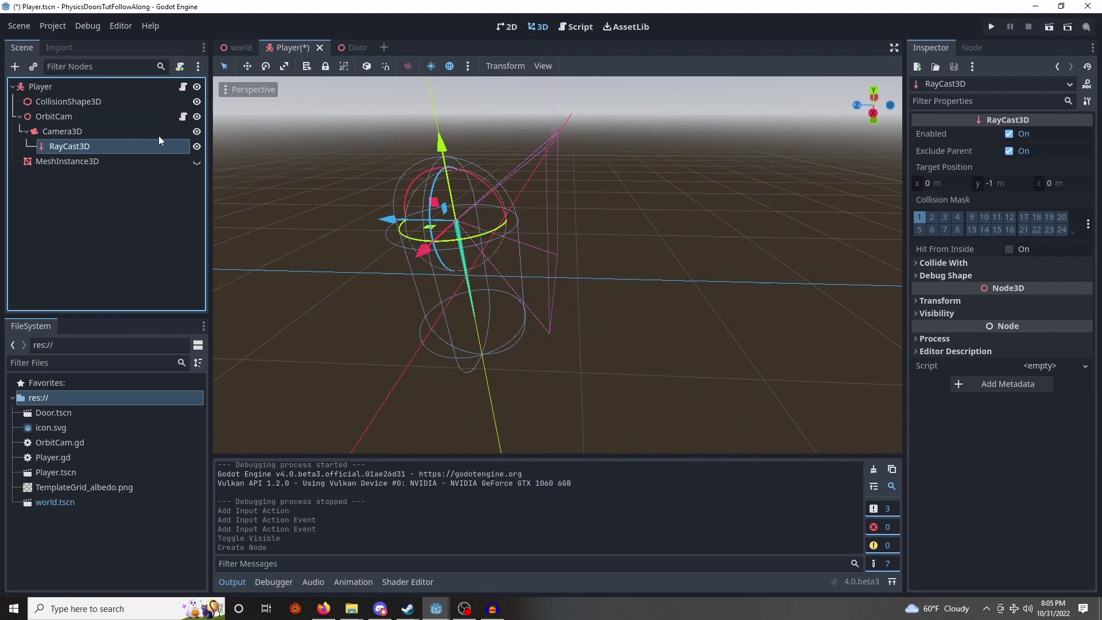
Set the RayCast3D's target position to y 0 m and z -2 m and save the Player scene.
{"action": "left_click", "coordinate": [1009, 182]}
{"action": "type", "text": "0"}
{"action": "key", "text": "Return"}
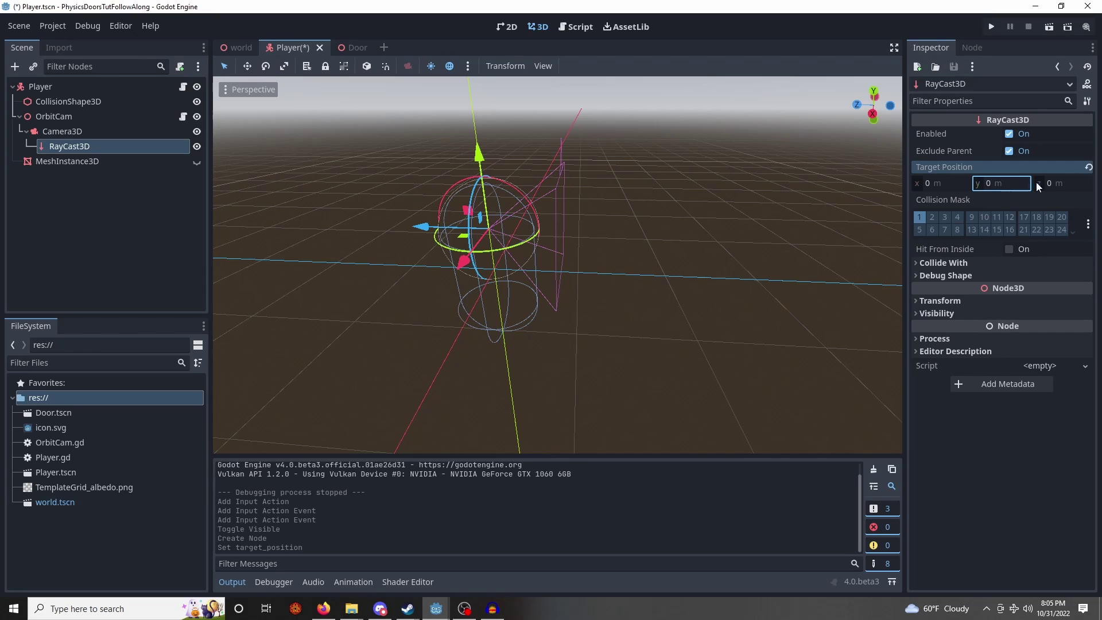
{"action": "left_click", "coordinate": [1056, 183]}
{"action": "type", "text": "-2"}
{"action": "key", "text": "Return"}
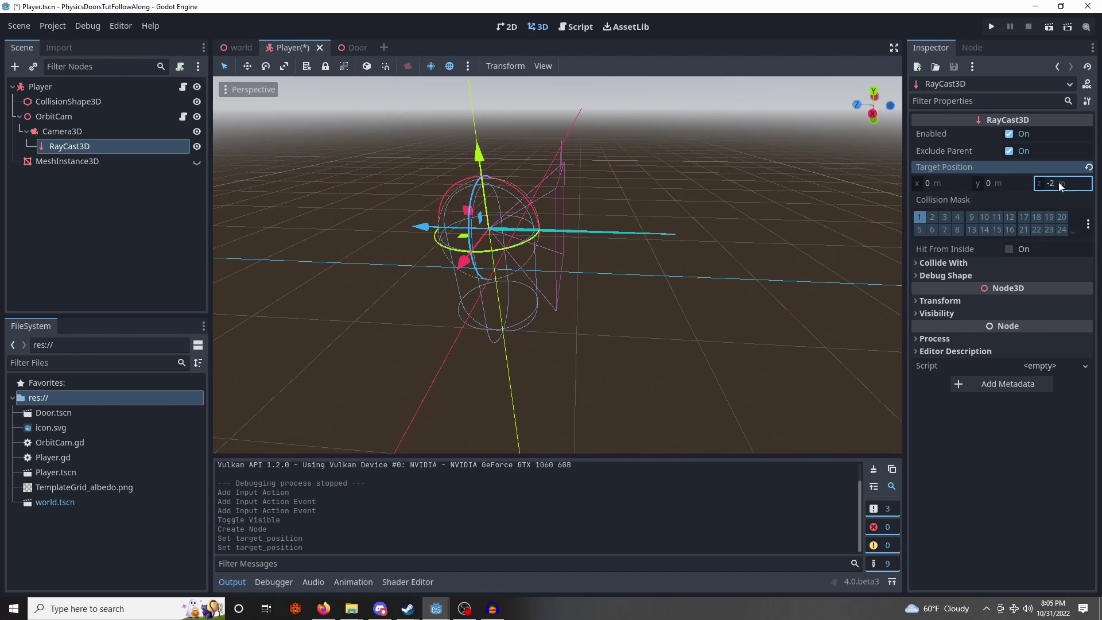
{"action": "key", "text": "ctrl+s"}
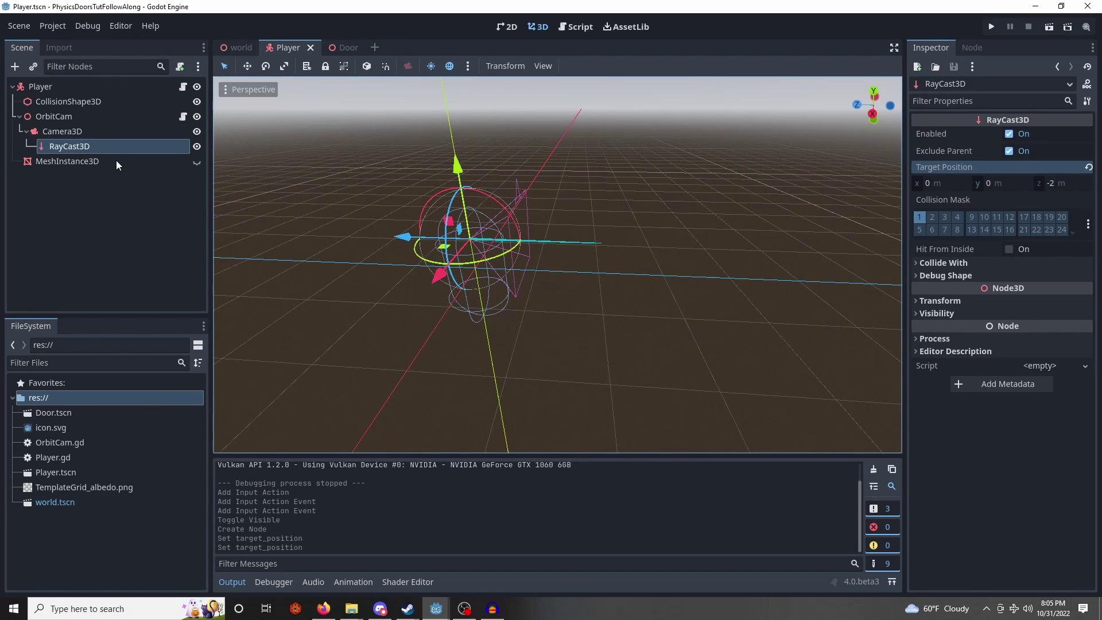
Rename the RayCast3D node to PhysicsRaycast.
{"action": "left_click", "coordinate": [102, 148]}
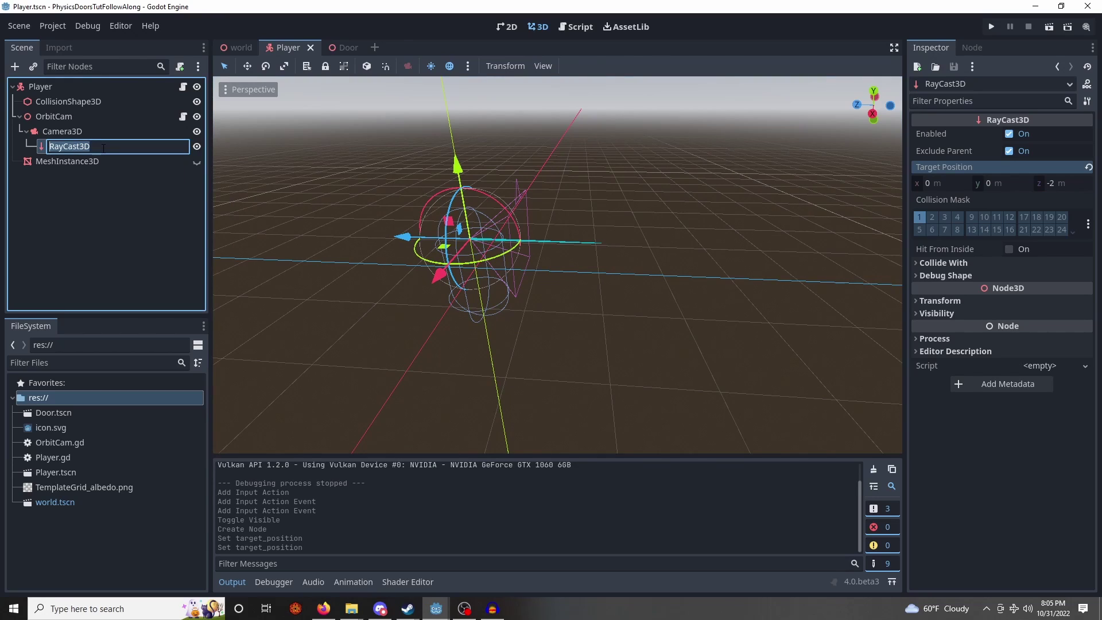
{"action": "type", "text": "PhysicsRaycast"}
{"action": "key", "text": "Return"}
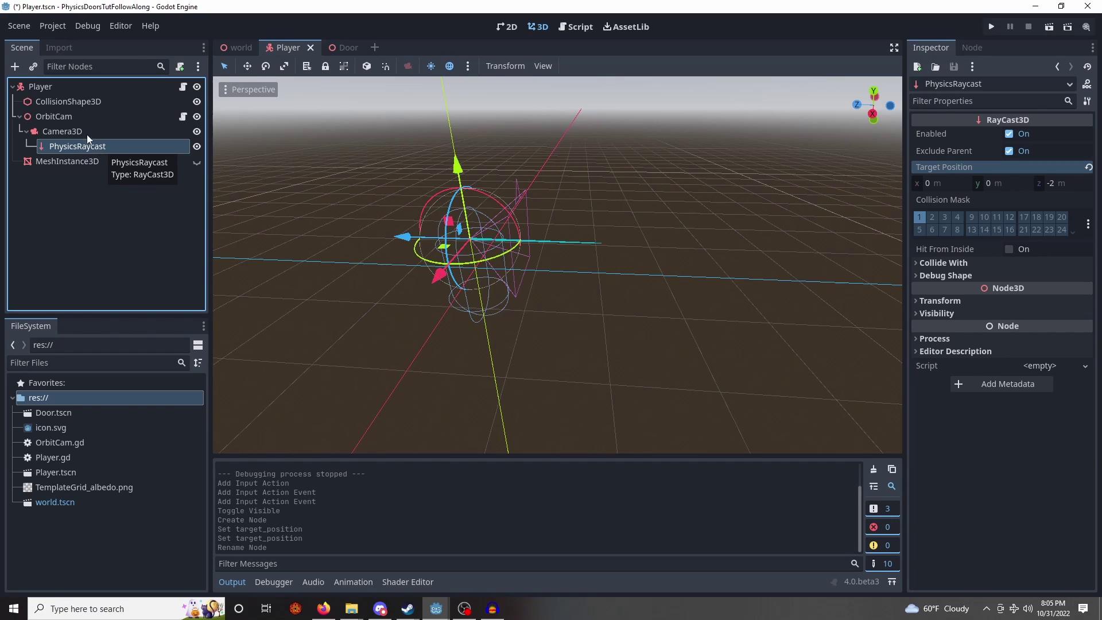
Add a Marker3D node as a second child of the player's Camera3D.
{"action": "left_click", "coordinate": [87, 132]}
{"action": "right_click", "coordinate": [89, 134]}
{"action": "left_click", "coordinate": [108, 142]}
{"action": "type", "text": "marker"}
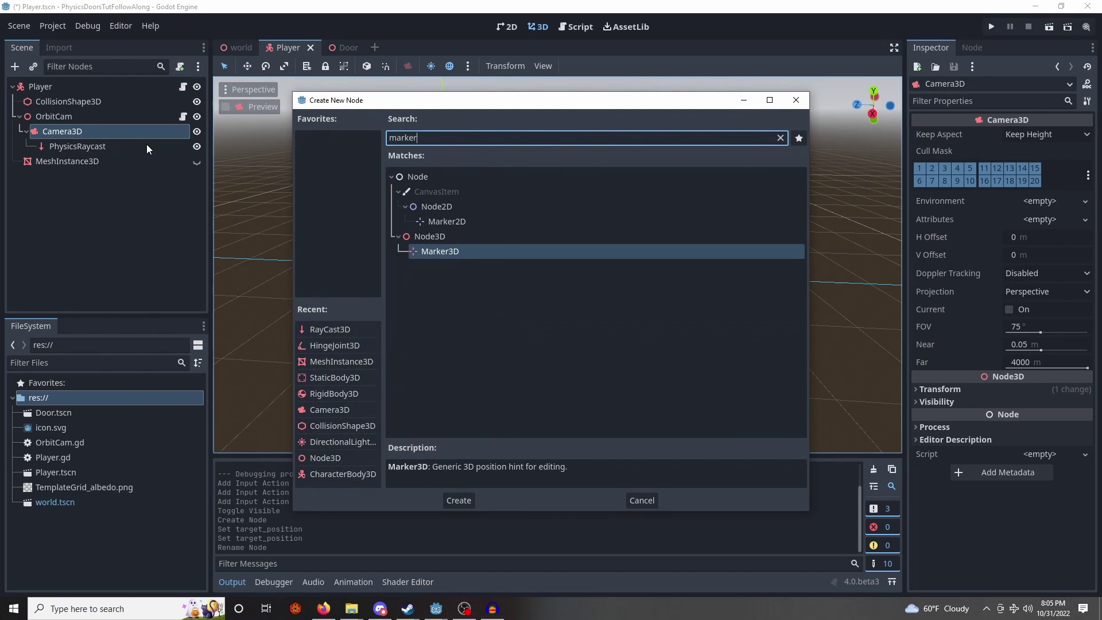
{"action": "key", "text": "Return"}
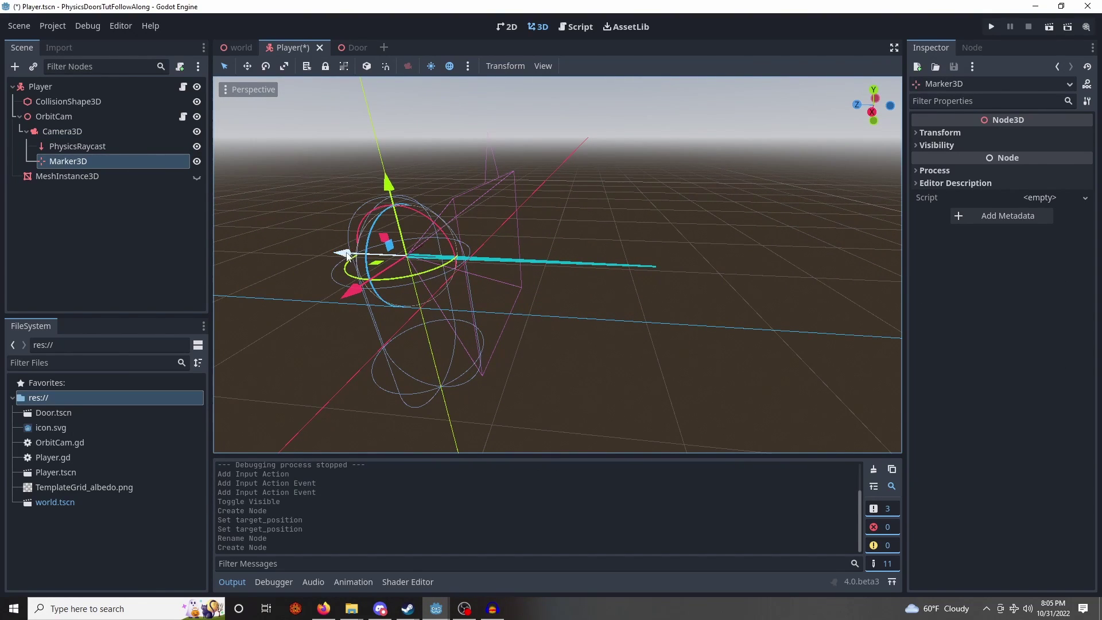
Move the Marker3D forward along the z axis to roughly midway along the raycast in front of the player.
{"action": "left_click_drag", "start_coordinate": [344, 252], "coordinate": [453, 263]}
{"action": "key", "text": "s"}
{"action": "mouse_move", "coordinate": [500, 247]}
{"action": "right_mouse_down"}
{"action": "mouse_move", "coordinate": [508, 254]}
{"action": "mouse_move", "coordinate": [519, 223]}
{"action": "mouse_move", "coordinate": [495, 255]}
{"action": "right_mouse_up"}
{"action": "key", "text": "w"}
{"action": "key", "text": "s"}
{"action": "left_click_drag", "start_coordinate": [484, 236], "coordinate": [485, 239]}
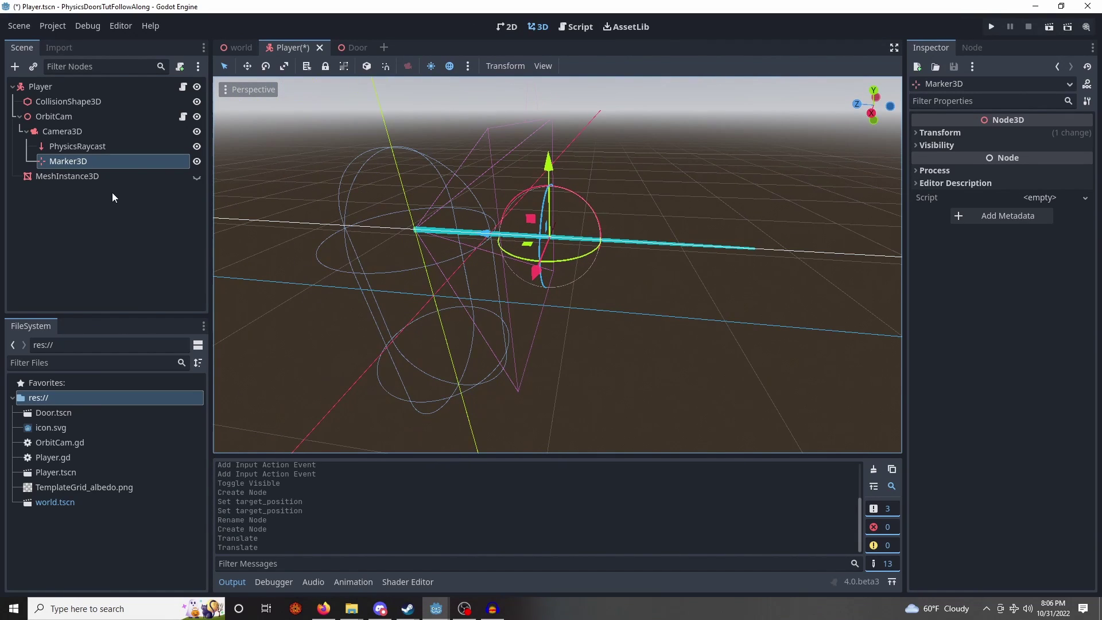
Rename the Marker3D node to InteractPos and save the Player scene.
{"action": "left_click", "coordinate": [105, 163]}
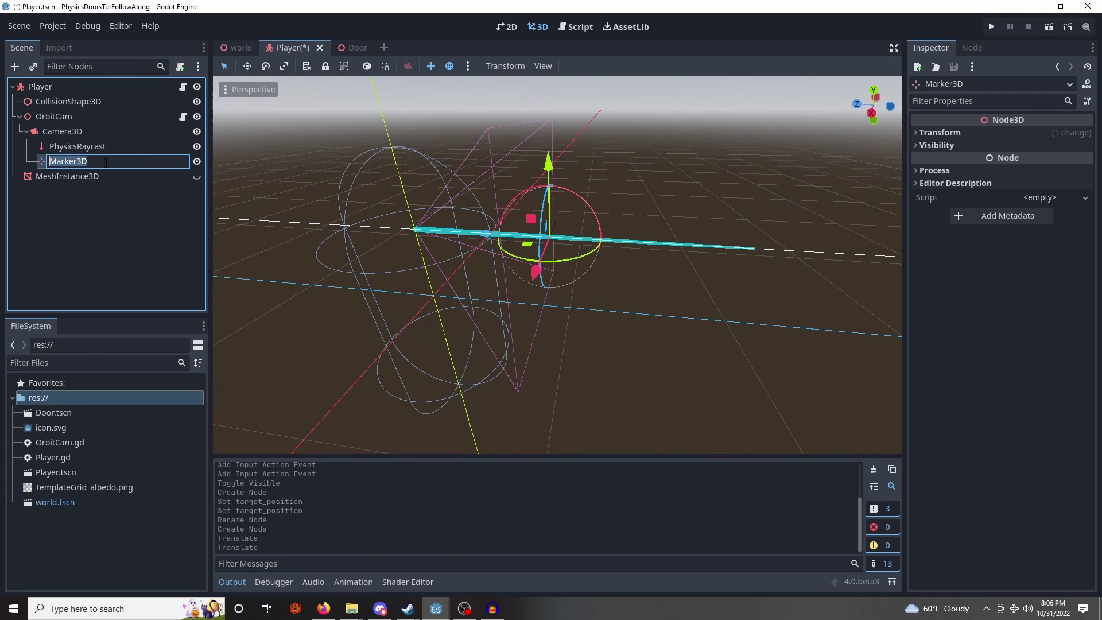
{"action": "type", "text": "InteractPos"}
{"action": "key", "text": "Return"}
{"action": "middle_click_drag", "start_coordinate": [620, 298], "coordinate": [649, 228]}
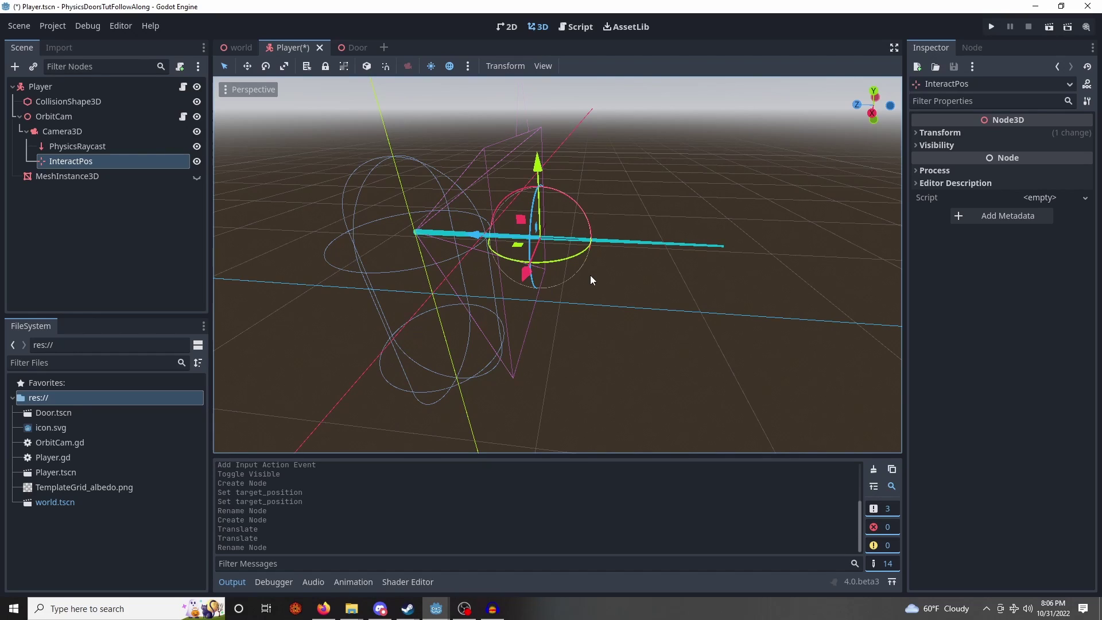
{"action": "key", "text": "ctrl+s"}
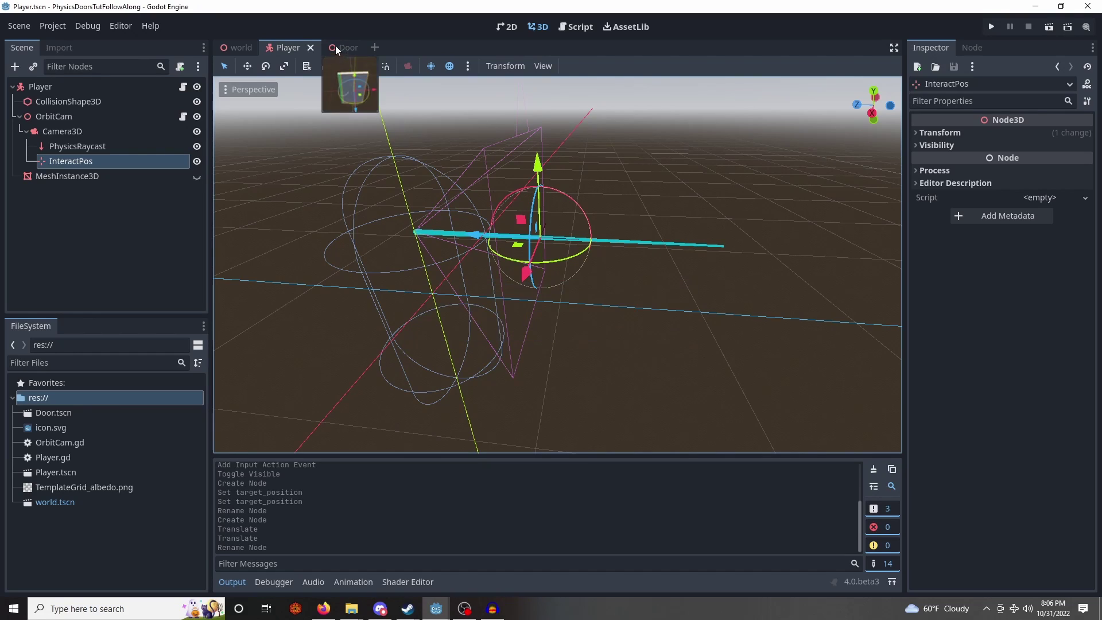
Add the PhysicsDoor node in the Door scene to a new group named Door and save the scene.
{"action": "left_click", "coordinate": [339, 48]}
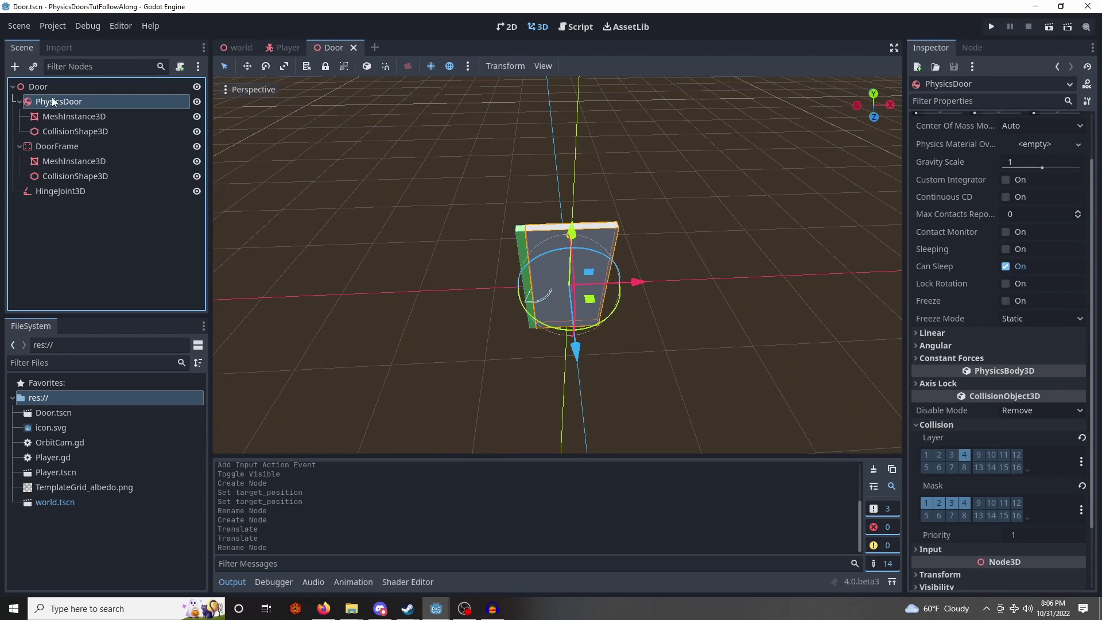
{"action": "left_click", "coordinate": [970, 48]}
{"action": "left_click", "coordinate": [1053, 67]}
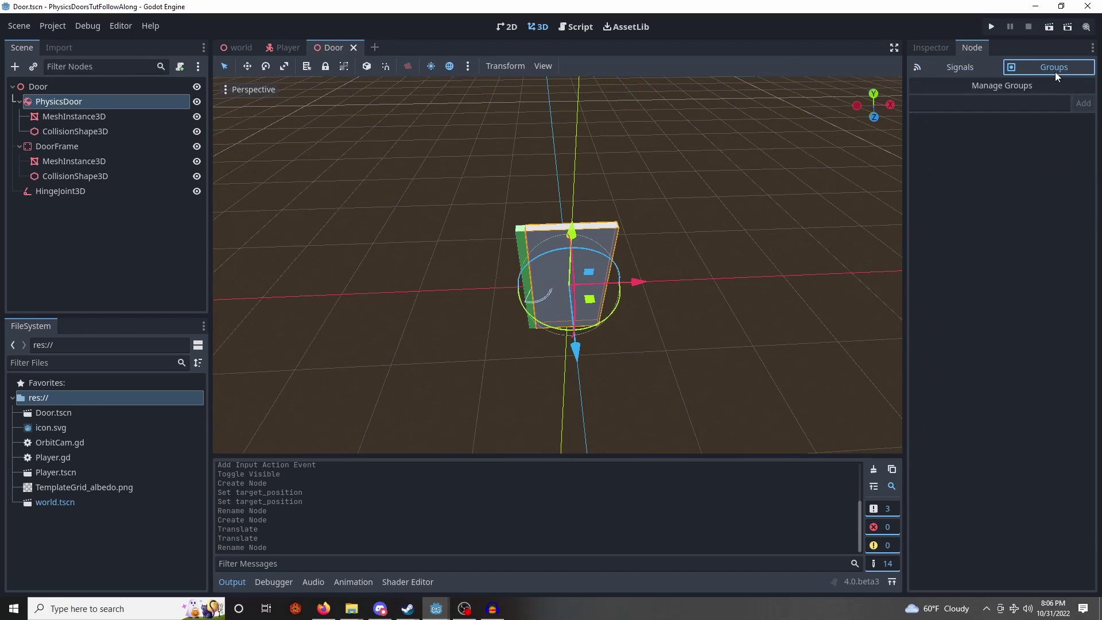
{"action": "type", "text": "Door"}
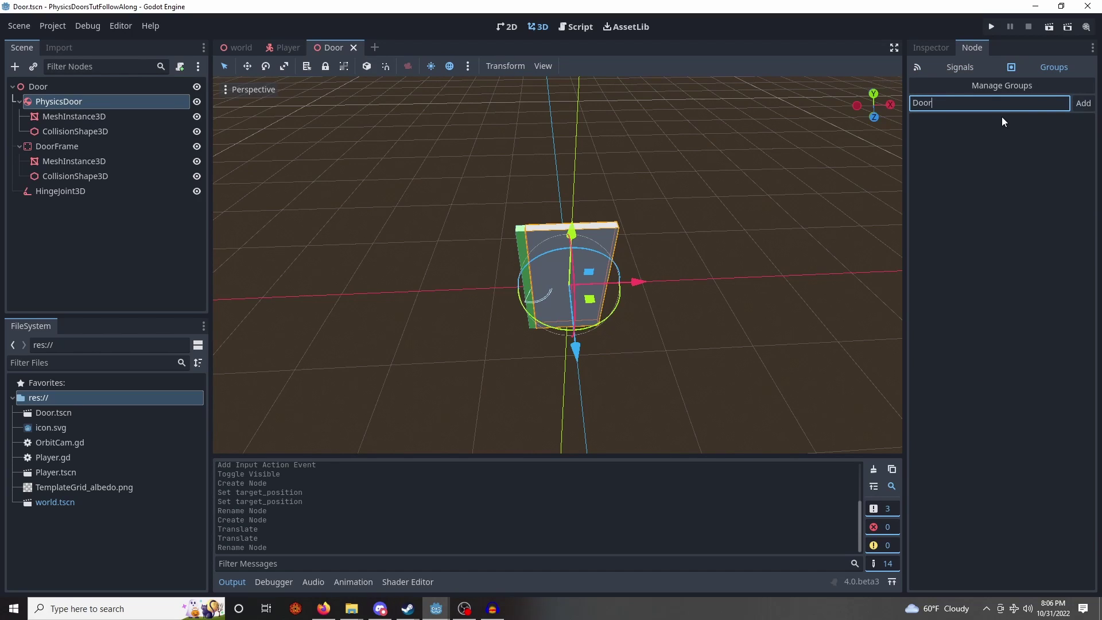
{"action": "key", "text": "Return"}
{"action": "key", "text": "ctrl+s"}
Add an interactWithDoor() function containing only pass at the end of the Player script and save it.
{"action": "left_click", "coordinate": [279, 46]}
{"action": "left_click", "coordinate": [183, 86]}
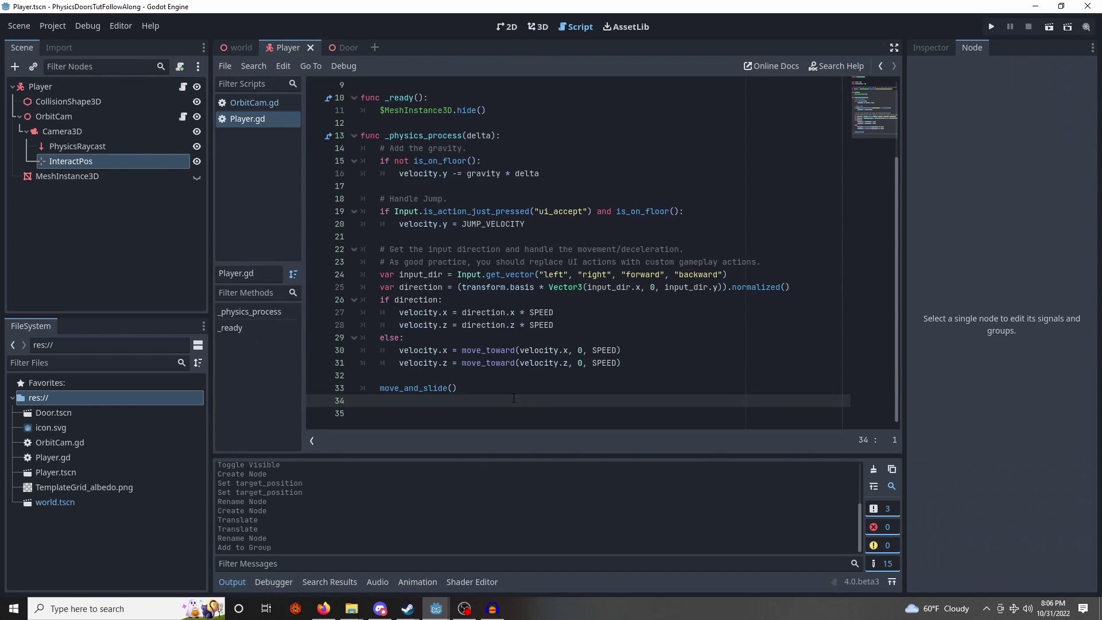
{"action": "key", "text": "Return"}
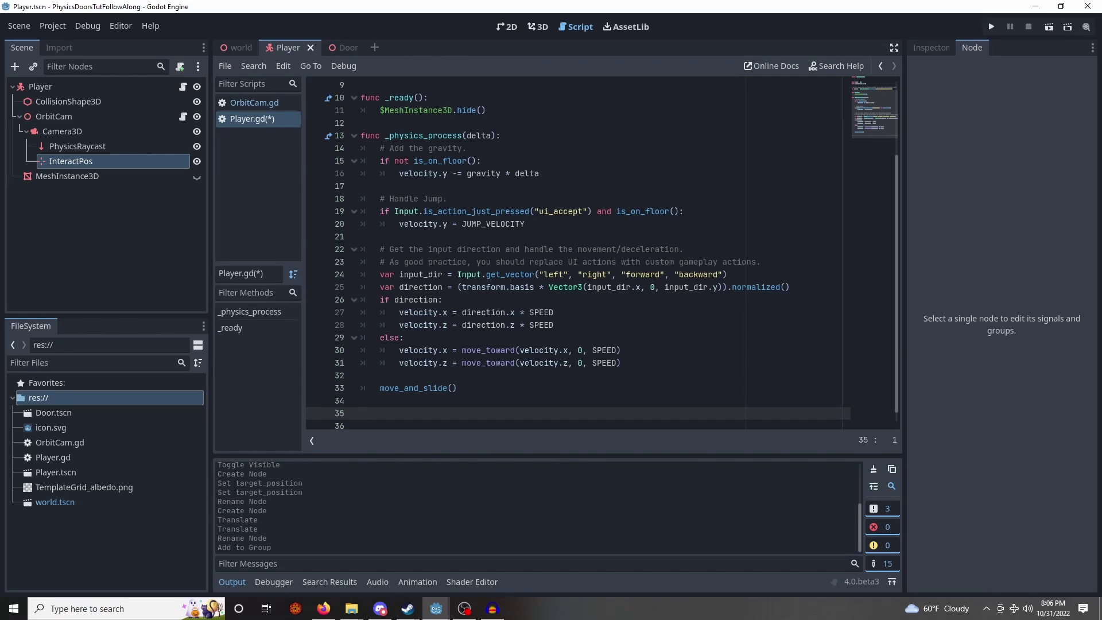
{"action": "scroll", "coordinate": [461, 351], "scroll_direction": "down", "scroll_amount": 1}
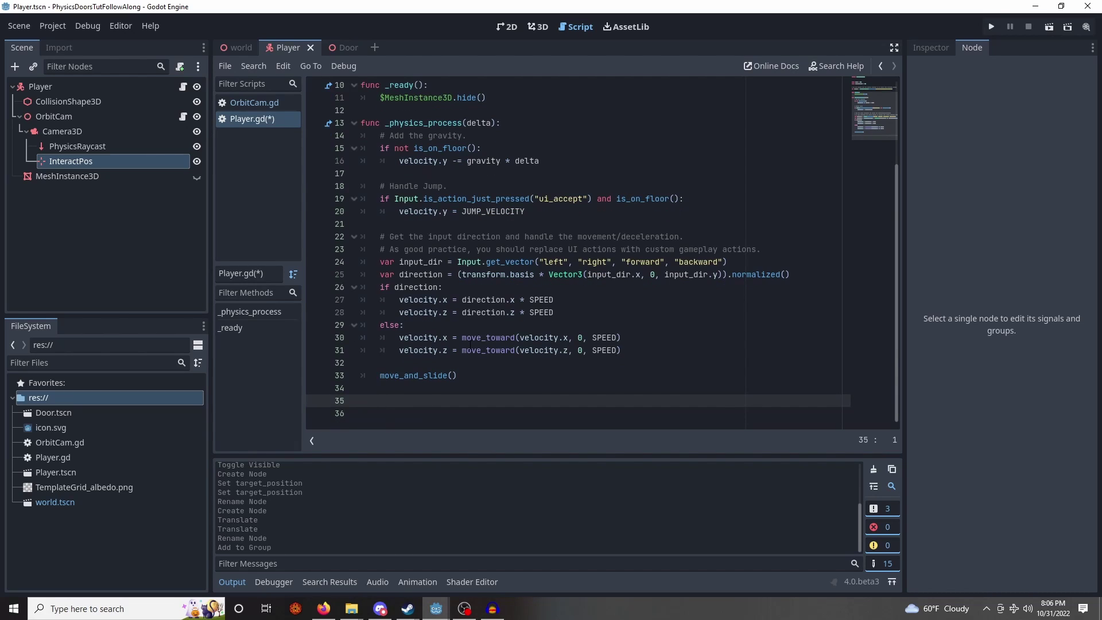
{"action": "type", "text": "func"}
{"action": "type", "text": "interact"}
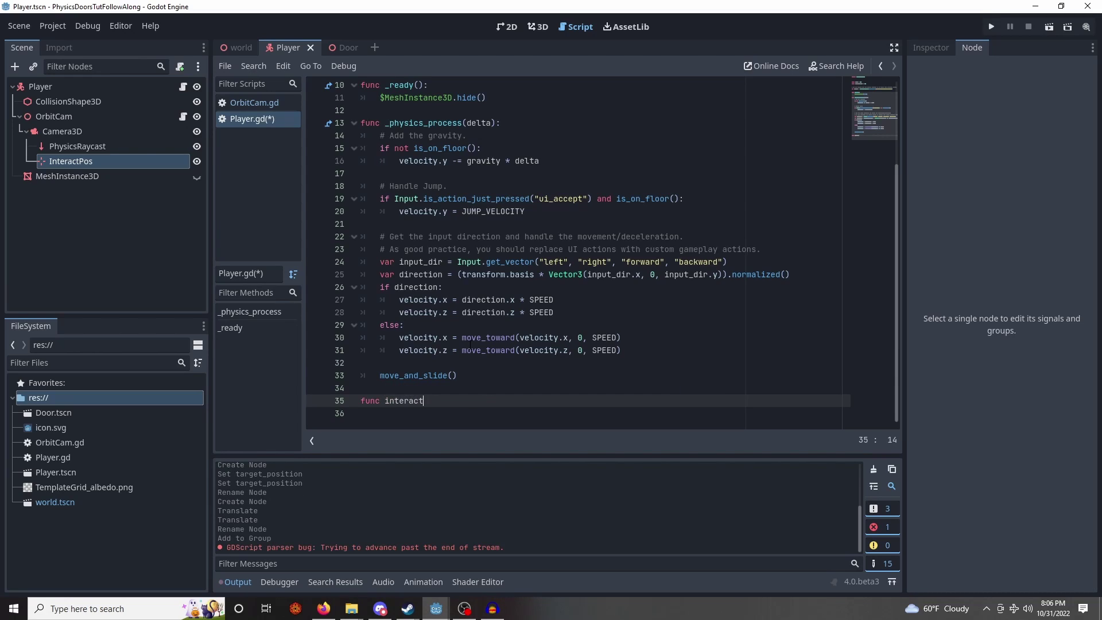
{"action": "type", "text": "WithDoor()"}
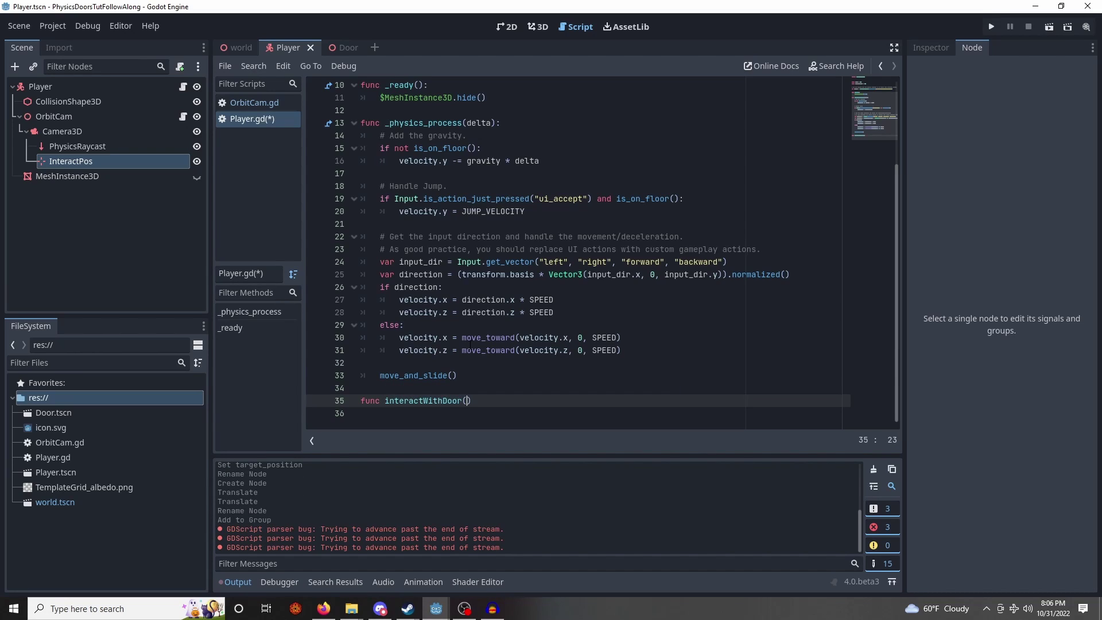
{"action": "type", "text": ":"}
{"action": "key", "text": "Return"}
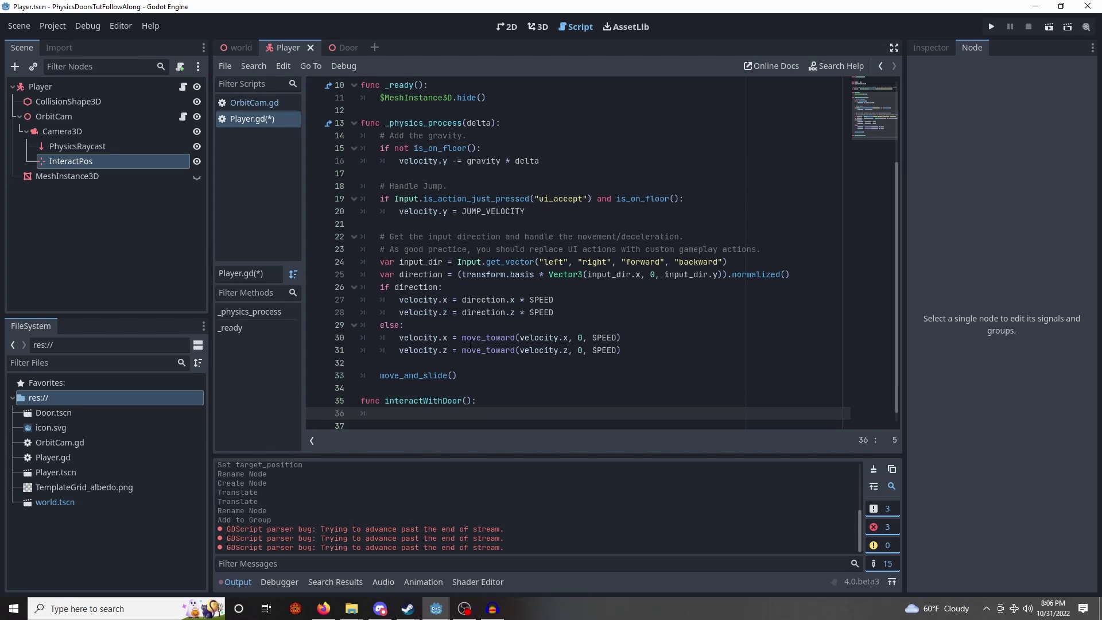
{"action": "key", "text": "Return"}
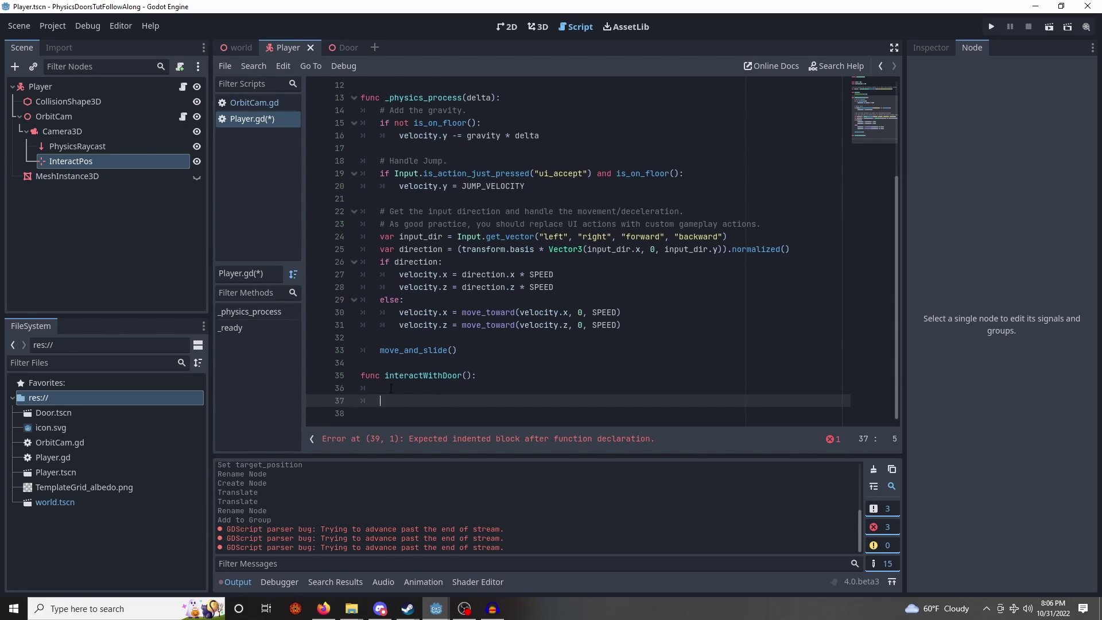
{"action": "type", "text": "pass"}
{"action": "left_click", "coordinate": [510, 224]}
{"action": "key", "text": "ctrl+s"}
Declare isHoldingObject = false and heldObject = null below the gravity variable in Player.gd and save the script.
{"action": "scroll", "coordinate": [472, 232], "scroll_direction": "up", "scroll_amount": 4}
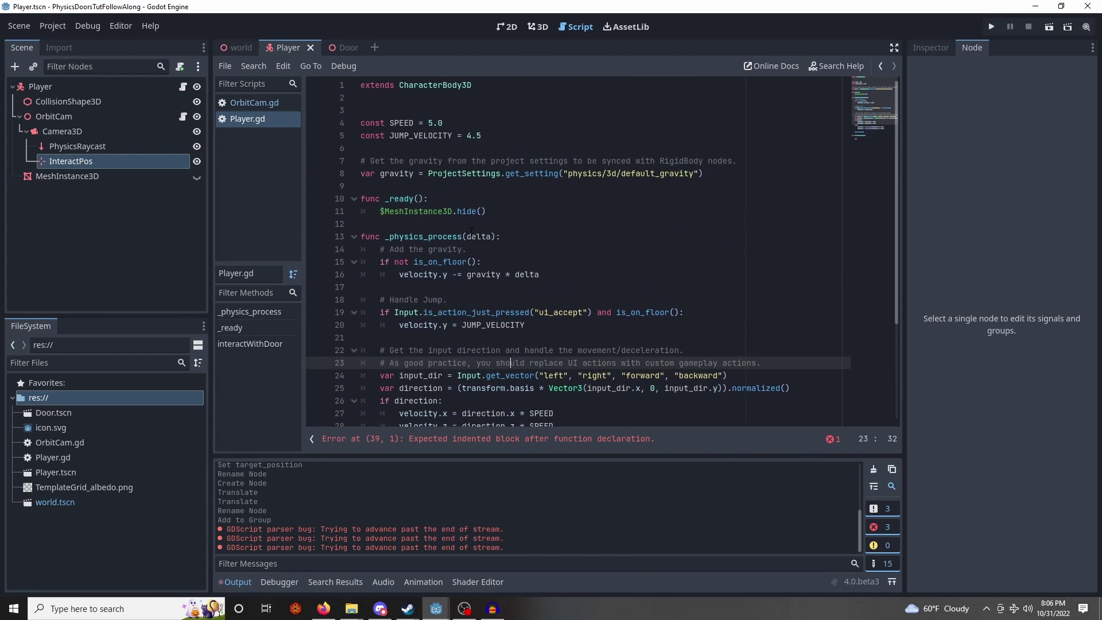
{"action": "left_click", "coordinate": [456, 197]}
{"action": "left_click", "coordinate": [481, 191]}
{"action": "key", "text": "Return"}
{"action": "key", "text": "Return"}
{"action": "key", "text": "Up"}
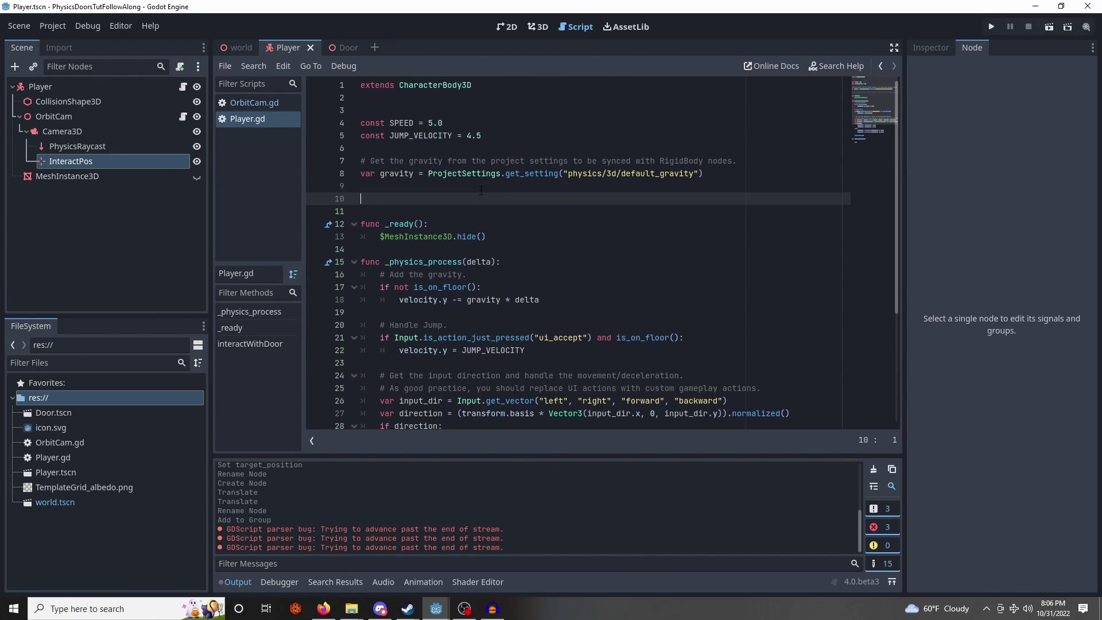
{"action": "type", "text": "var"}
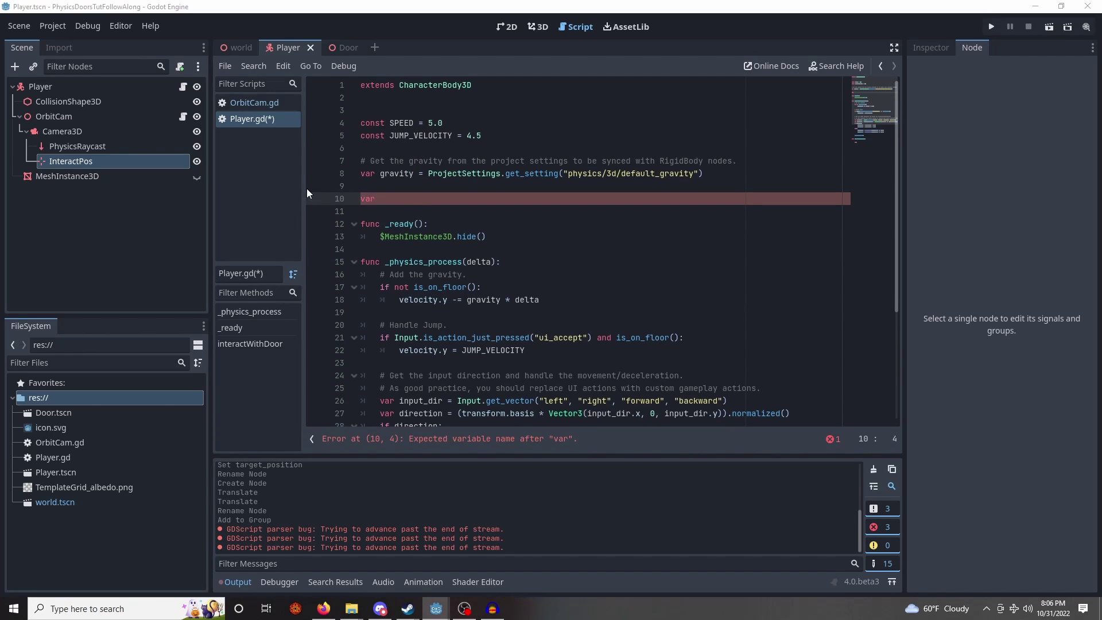
{"action": "type", "text": "isHoldingObject = false var heldObject = null"}
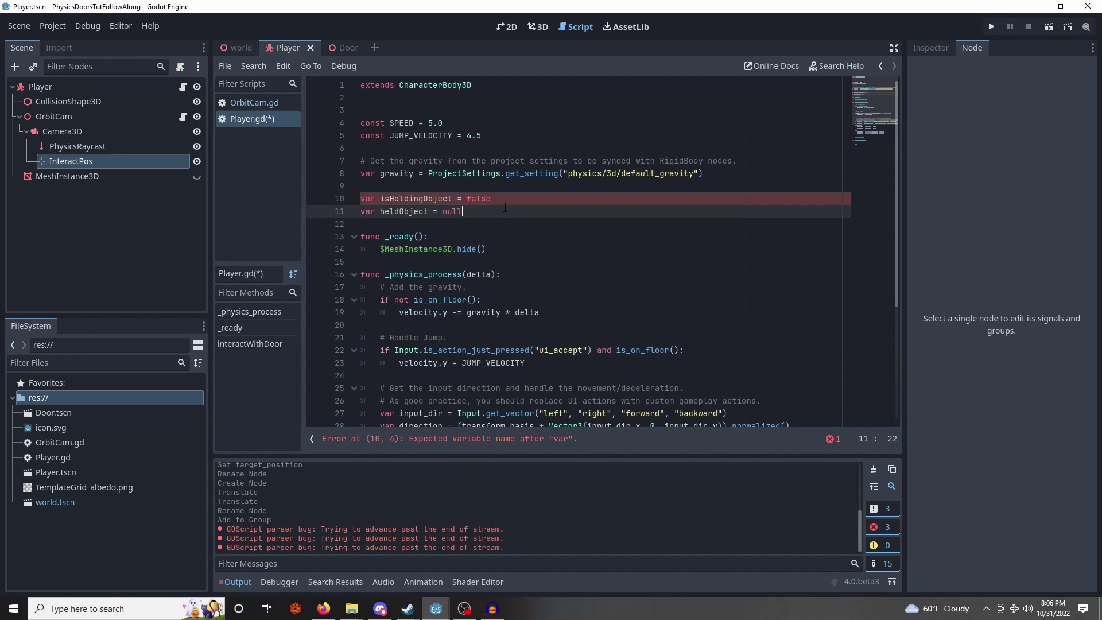
{"action": "left_click_drag", "start_coordinate": [381, 198], "coordinate": [368, 187]}
{"action": "left_click", "coordinate": [369, 187]}
{"action": "double_click", "coordinate": [403, 213]}
{"action": "left_click", "coordinate": [486, 217]}
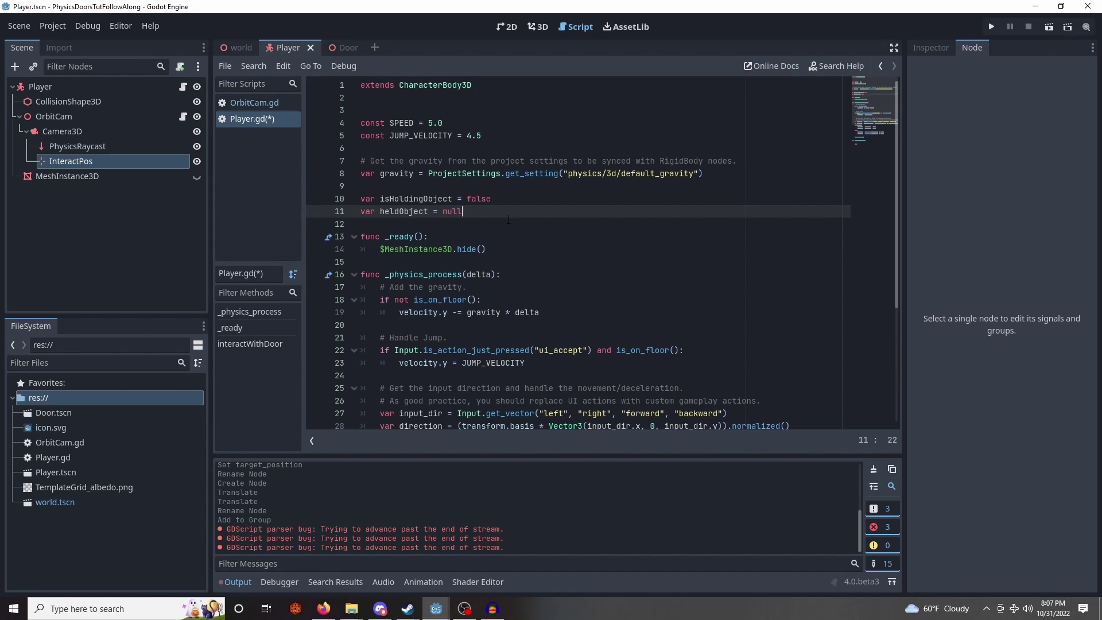
{"action": "left_click", "coordinate": [508, 218]}
{"action": "key", "text": "ctrl+s"}
Replace pass in interactWithDoor() with an if !isHoldingObject: condition.
{"action": "scroll", "coordinate": [499, 276], "scroll_direction": "down", "scroll_amount": 5}
{"action": "left_click", "coordinate": [444, 406]}
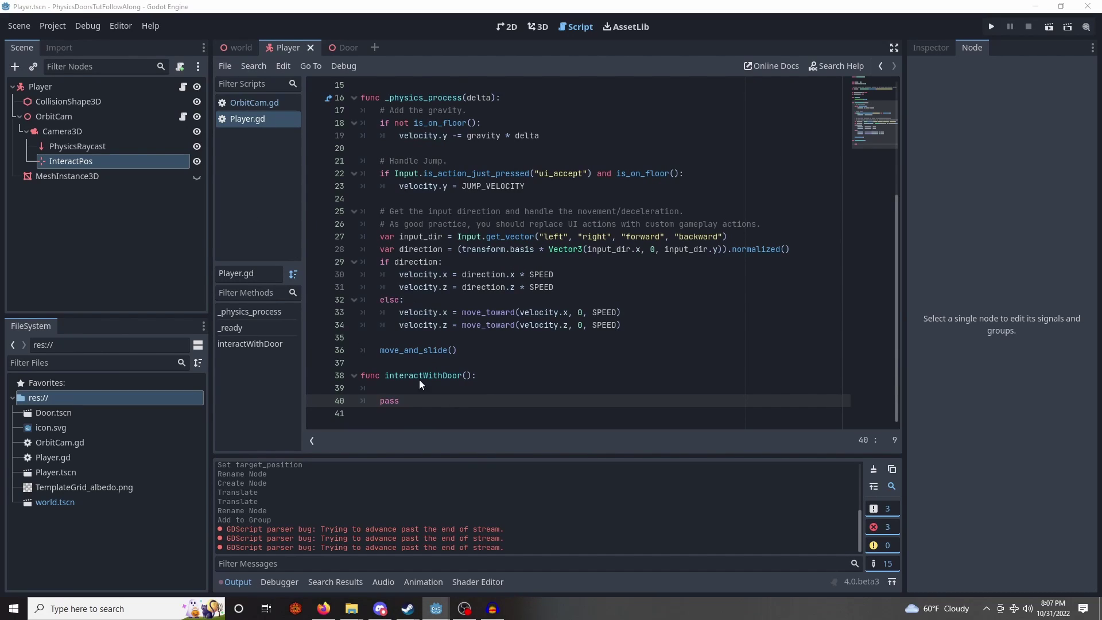
{"action": "double_click", "coordinate": [412, 402]}
{"action": "type", "text": "if"}
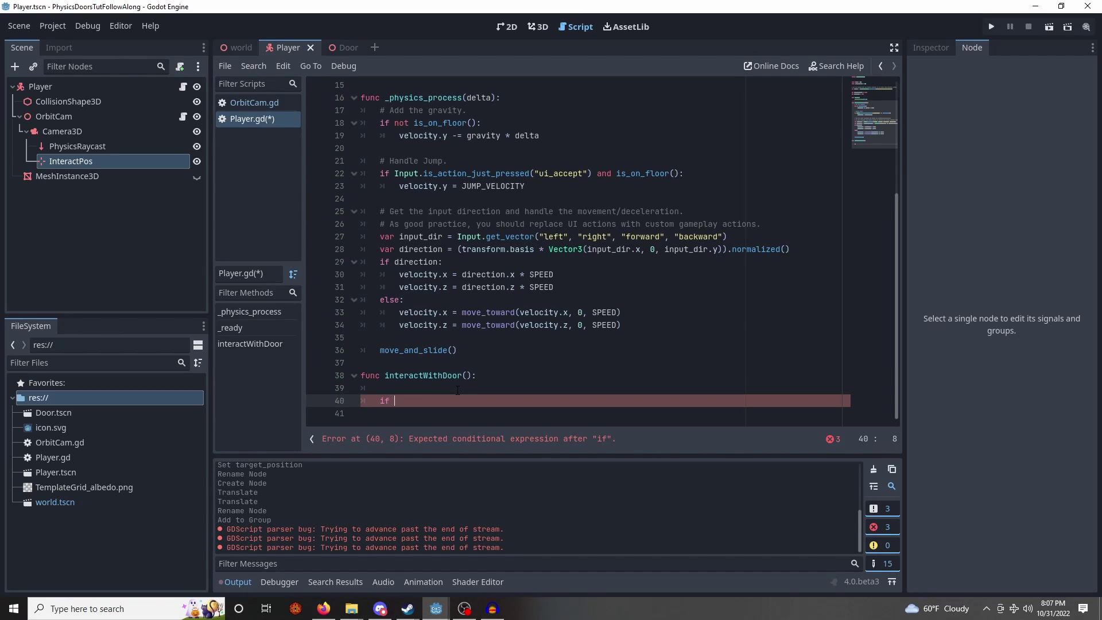
{"action": "type", "text": " !isHoldingObject:"}
{"action": "key", "text": "Return"}
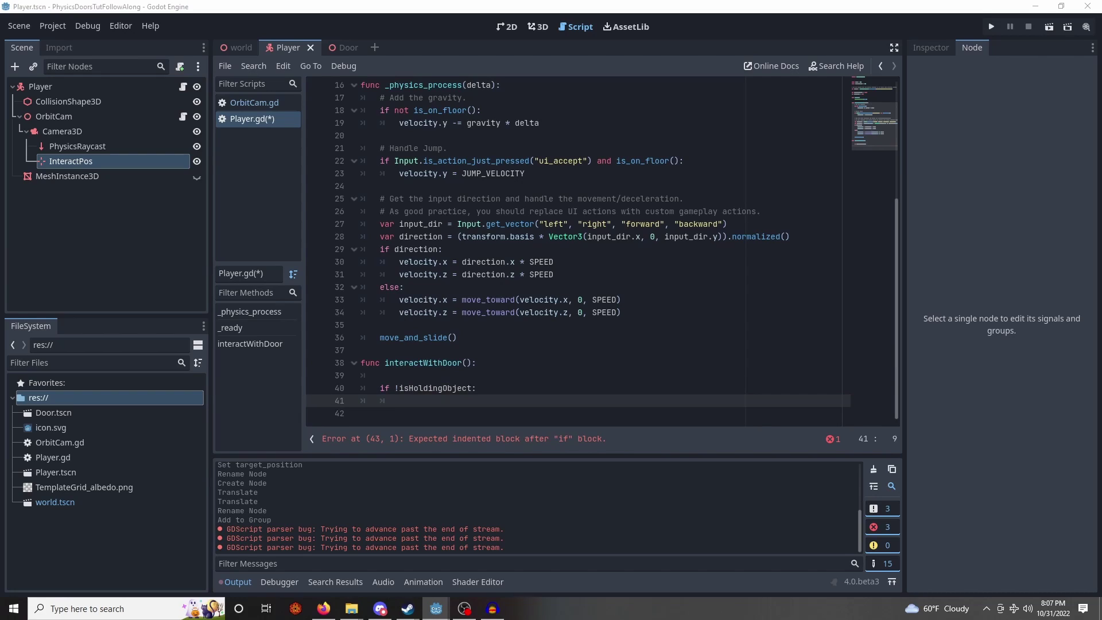
Inside the !isHoldingObject block, call force_raycast_update() on $OrbitCam/Camera3D/PhysicsRaycast.
{"action": "left_click", "coordinate": [401, 402]}
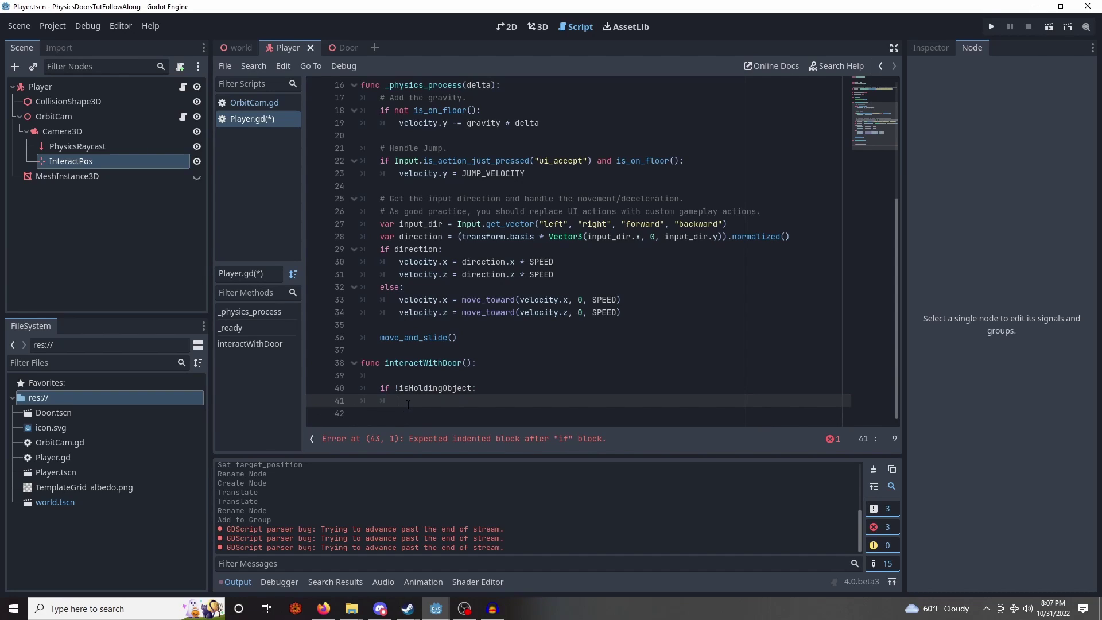
{"action": "left_click_drag", "start_coordinate": [401, 403], "coordinate": [322, 398]}
{"action": "type", "text": "$OrbitCam/Camera3D/PhysicsRaycast.force_raycast_update()"}
{"action": "key", "text": "Return"}
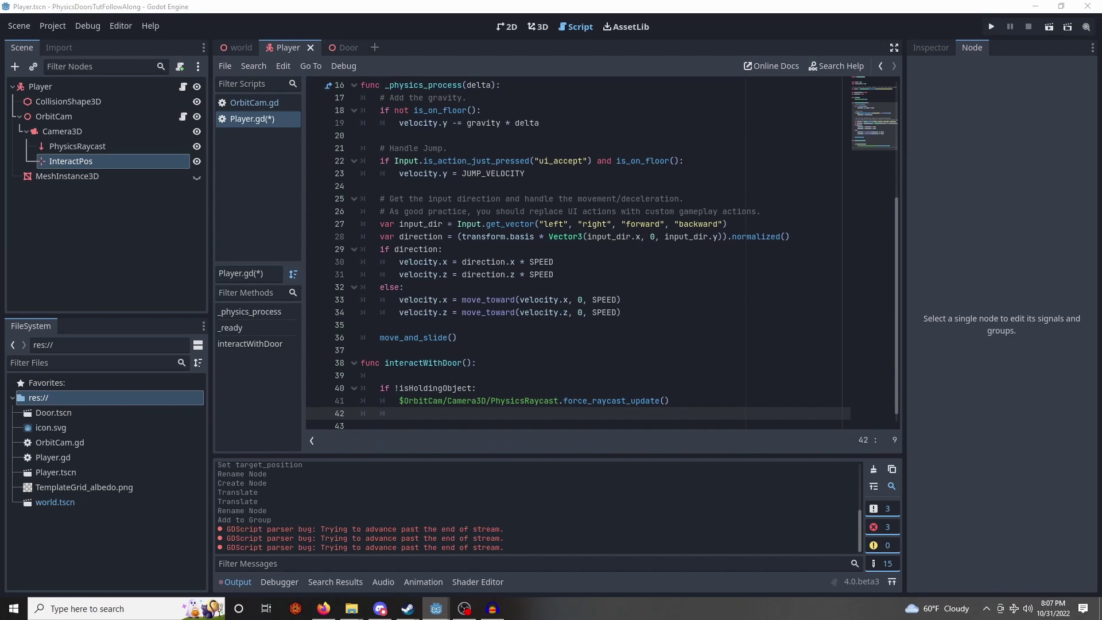
{"action": "key", "text": "Return"}
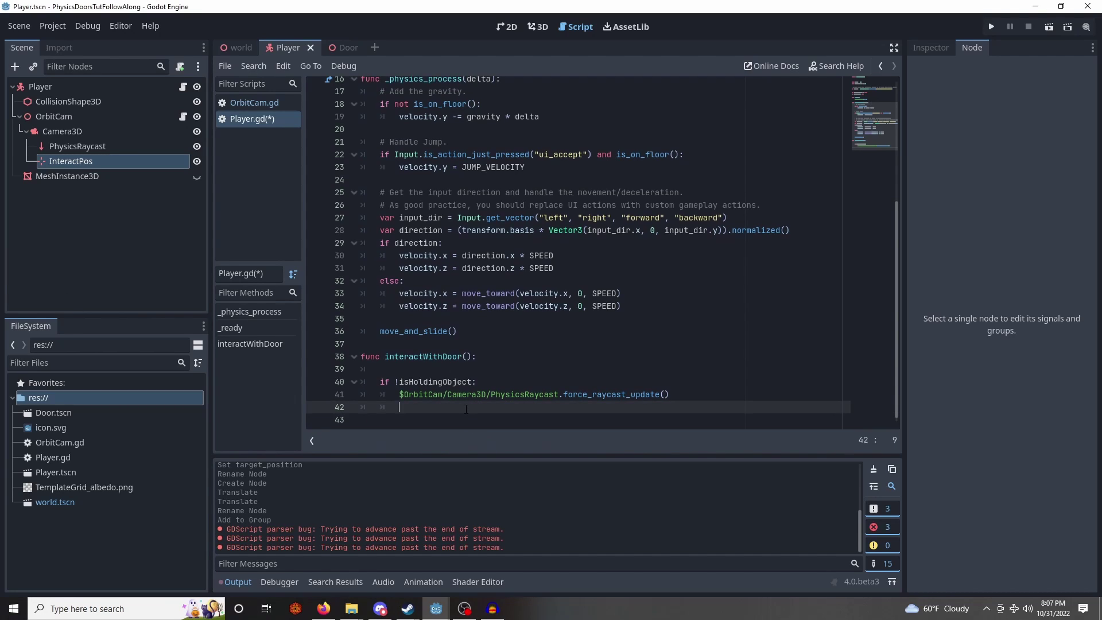
Add a nested is_colliding() check on PhysicsRaycast that stores its get_collider() result in a collider variable.
{"action": "type", "text": "if $OrbitCam/Camera3D/PhysicsRaycast.is_colliding():"}
{"action": "key", "text": "Return"}
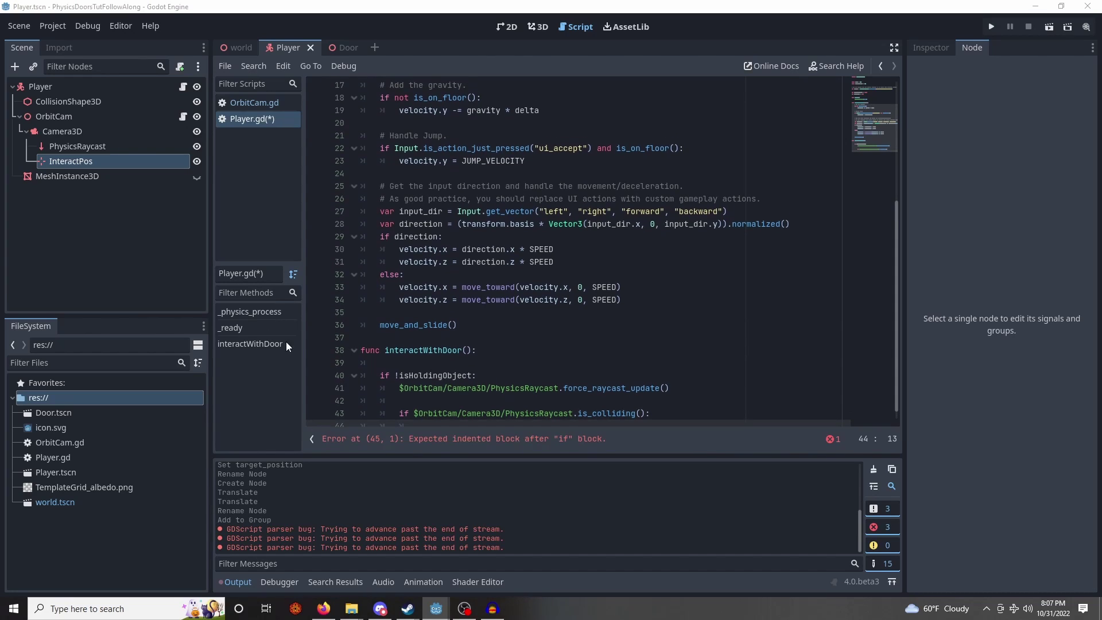
{"action": "type", "text": "var collider = $OrbitCam/Camera3D/PhysicsRaycast.get_collider()"}
{"action": "key", "text": "Return"}
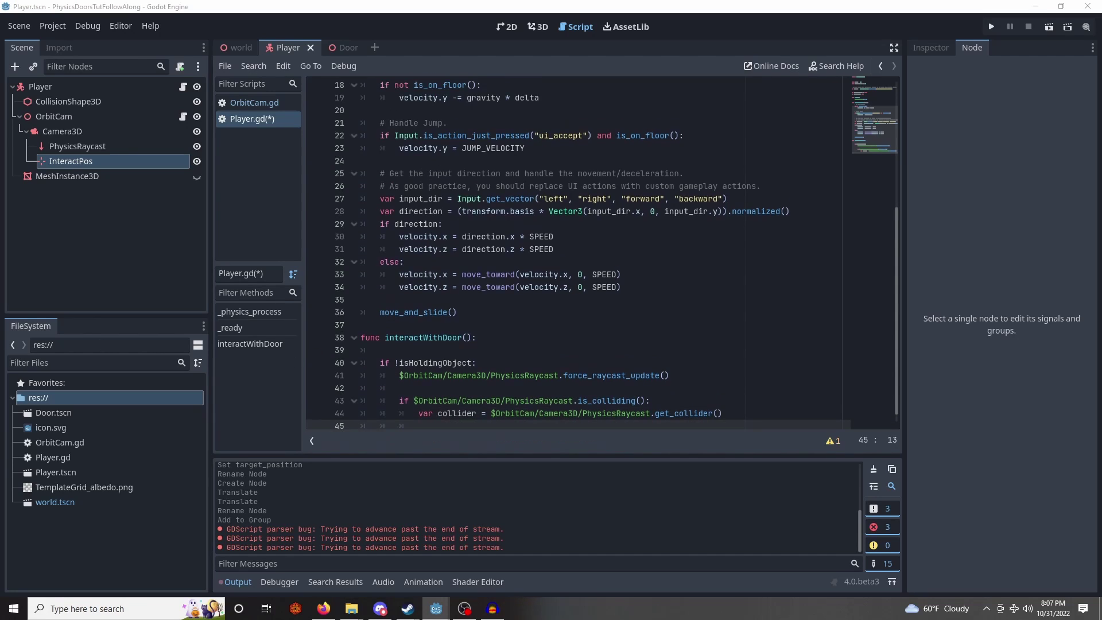
{"action": "scroll", "coordinate": [724, 423], "scroll_direction": "down", "scroll_amount": 1}
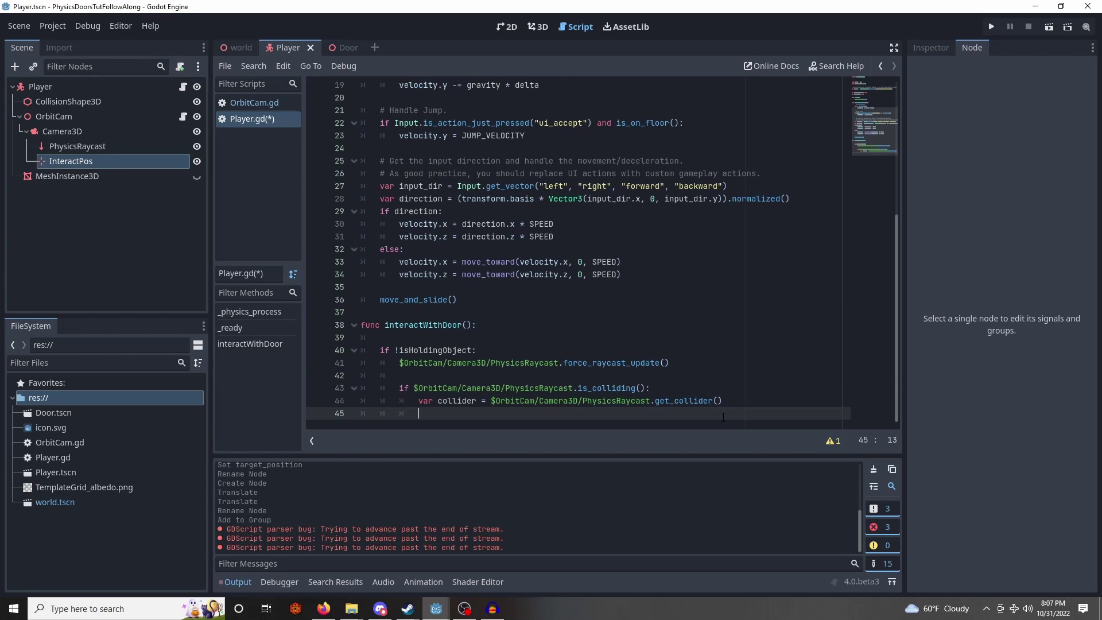
Add a nested condition below the collider variable checking collider.is_in_group("Door").
{"action": "type", "text": "if collider.is_in_group(\"Door\"):"}
{"action": "key", "text": "Return"}
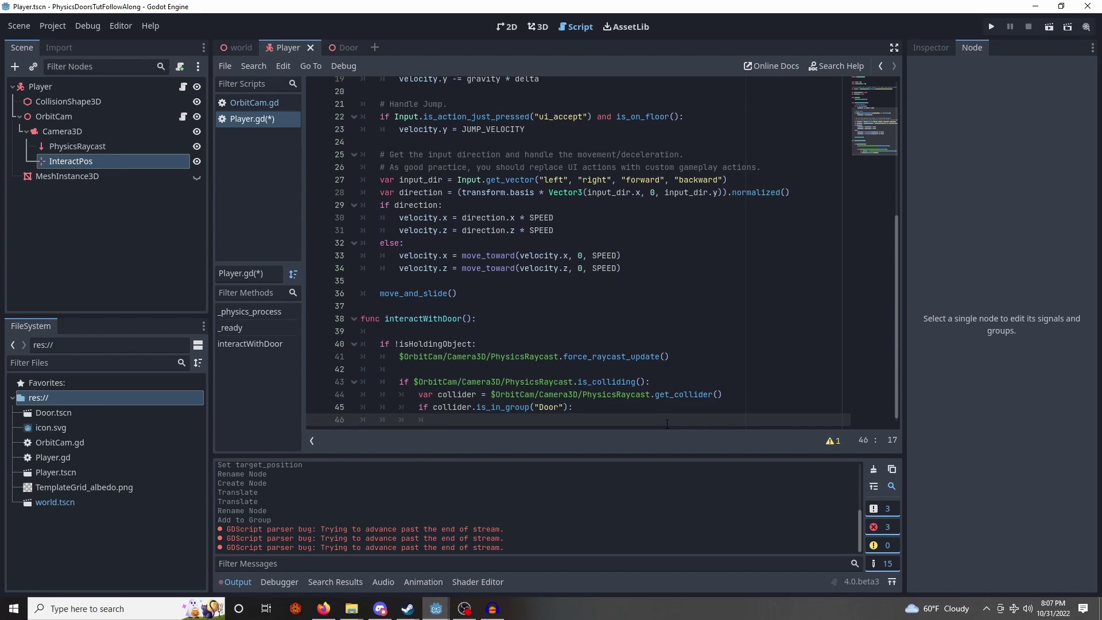
{"action": "key", "text": "Return"}
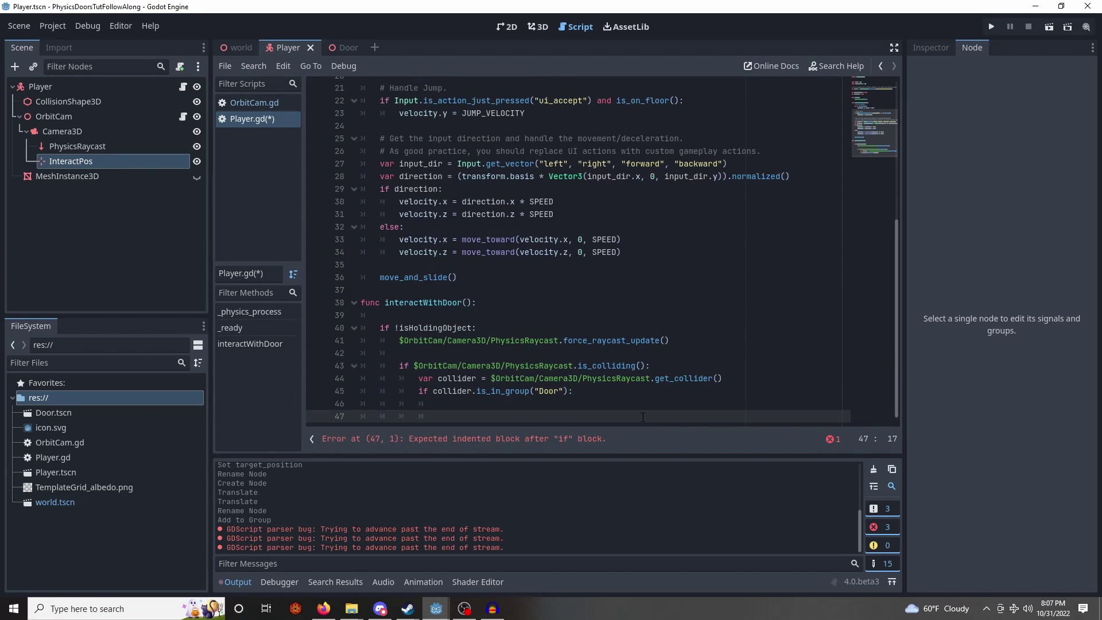
Inside the Door group condition, set isHoldingObject to true and heldObject to collider.
{"action": "left_click", "coordinate": [577, 403]}
{"action": "type", "text": "isHolding"}
{"action": "key", "text": "Return"}
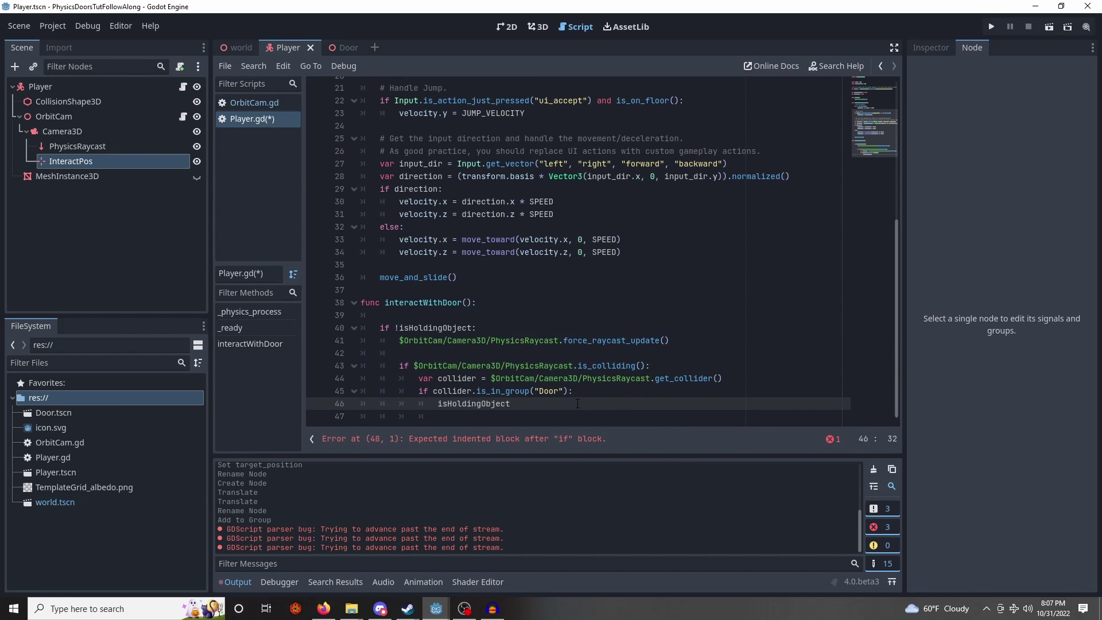
{"action": "type", "text": "= true"}
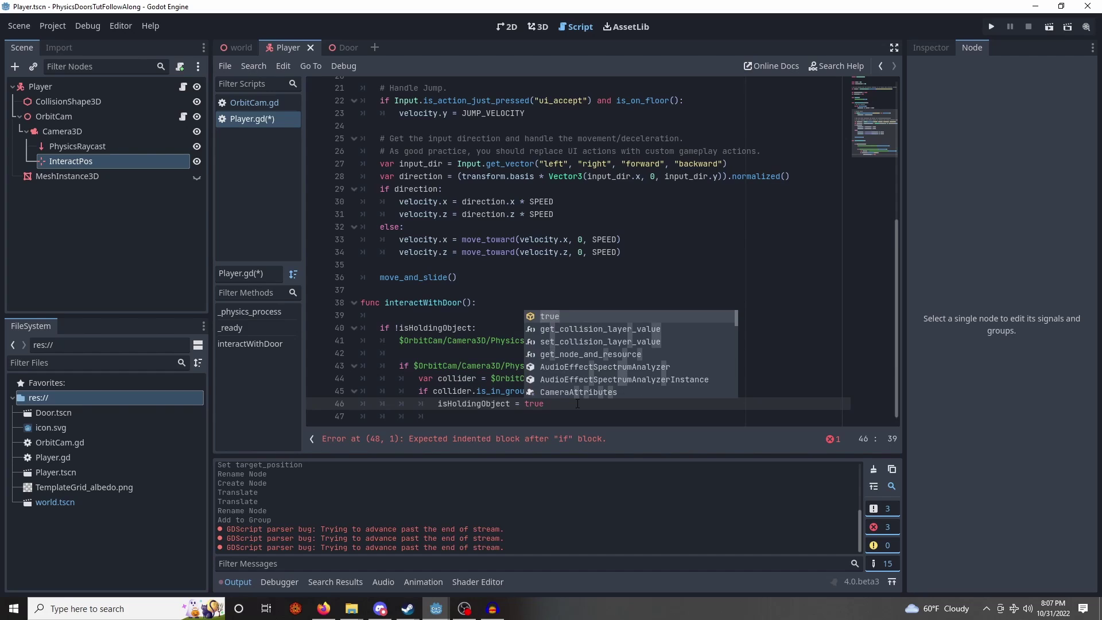
{"action": "key", "text": "Escape"}
{"action": "key", "text": "Return"}
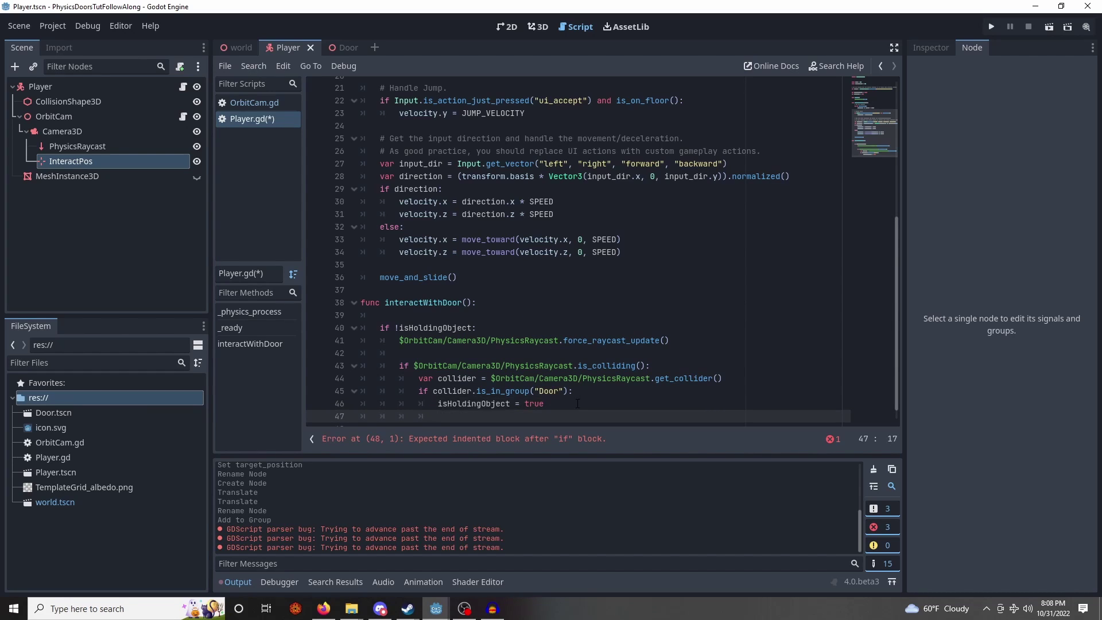
{"action": "type", "text": "held"}
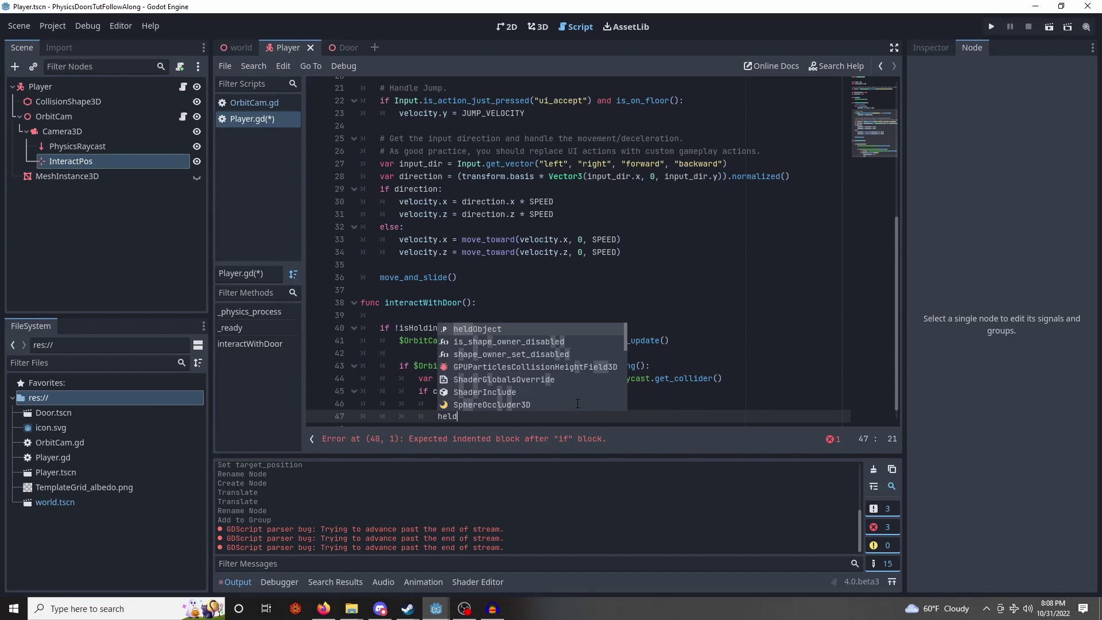
{"action": "type", "text": "Object = collider"}
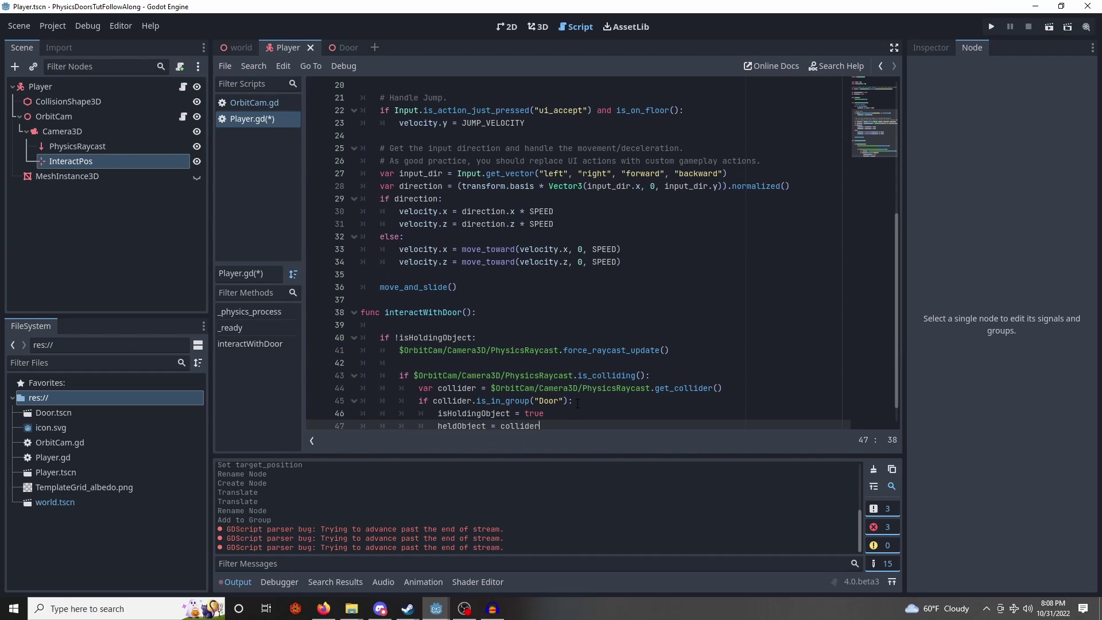
Clear the leftover indentation below the heldObject assignment and add an elif isHoldingObject: branch aligned with the outer if.
{"action": "scroll", "coordinate": [577, 403], "scroll_direction": "down", "scroll_amount": 1}
{"action": "key", "text": "Return"}
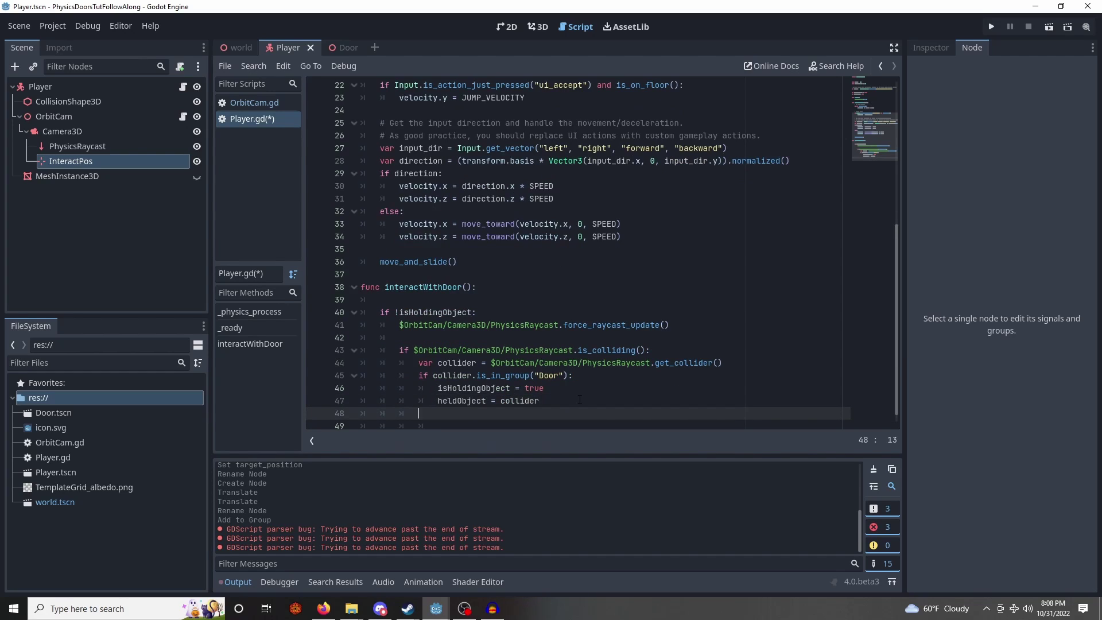
{"action": "key", "text": "BackSpace"}
{"action": "key", "text": "BackSpace"}
{"action": "scroll", "coordinate": [580, 400], "scroll_direction": "down", "scroll_amount": 1}
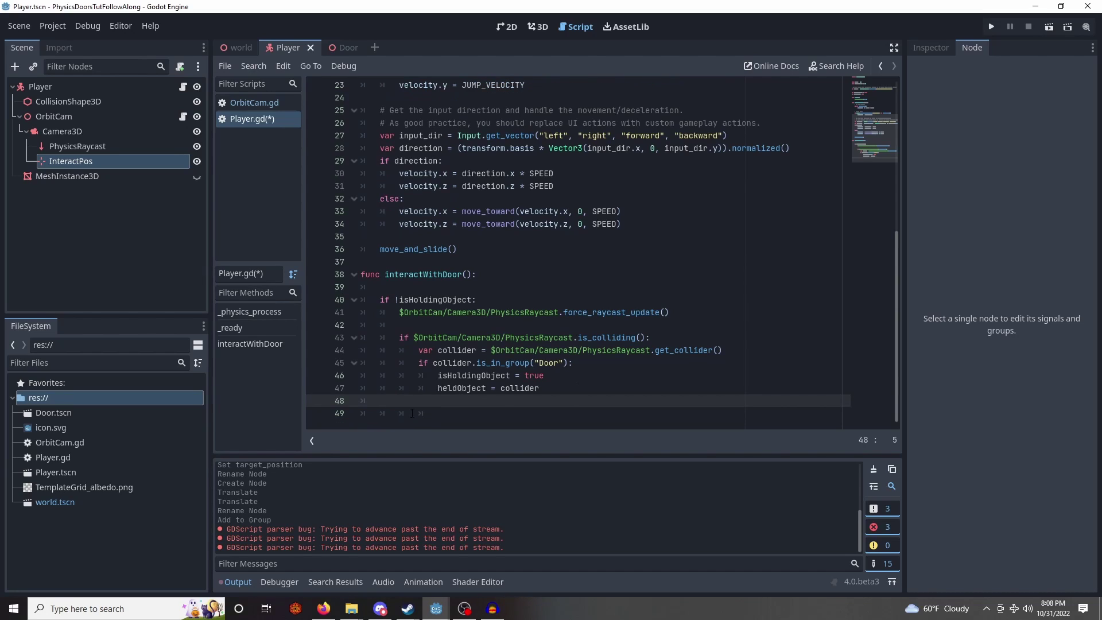
{"action": "left_click_drag", "start_coordinate": [422, 415], "coordinate": [363, 415]}
{"action": "key", "text": "BackSpace"}
{"action": "key", "text": "BackSpace"}
{"action": "key", "text": "BackSpace"}
{"action": "key", "text": "BackSpace"}
{"action": "key", "text": "Return"}
{"action": "key", "text": "BackSpace"}
{"action": "key", "text": "BackSpace"}
{"action": "key", "text": "BackSpace"}
{"action": "key", "text": "Return"}
{"action": "type", "text": "elif is"}
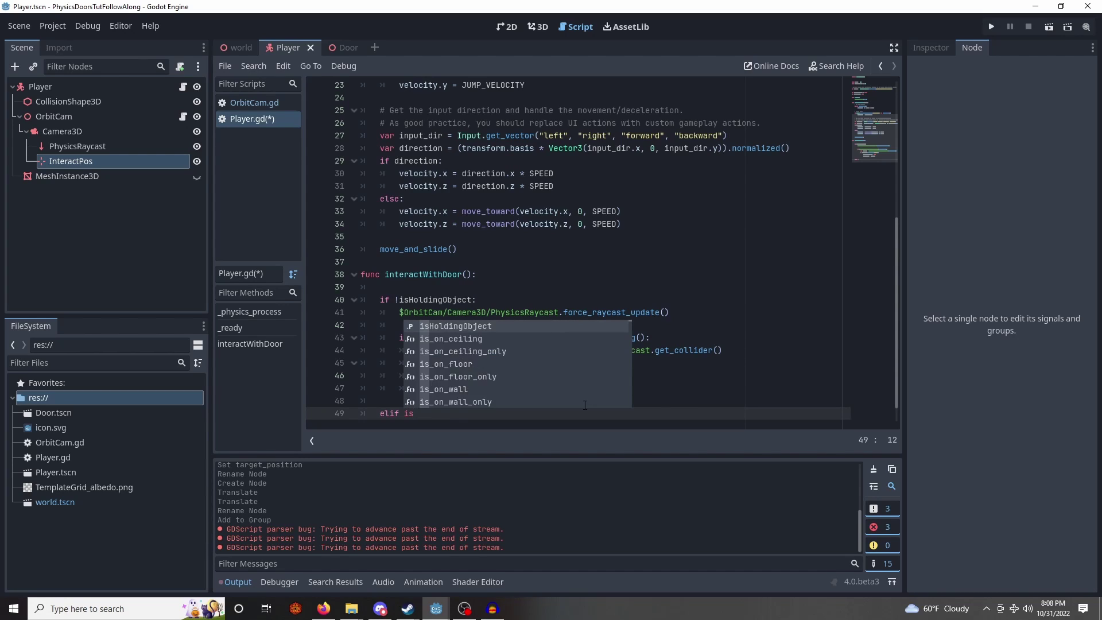
{"action": "type", "text": "HoldingObject:"}
{"action": "key", "text": "Return"}
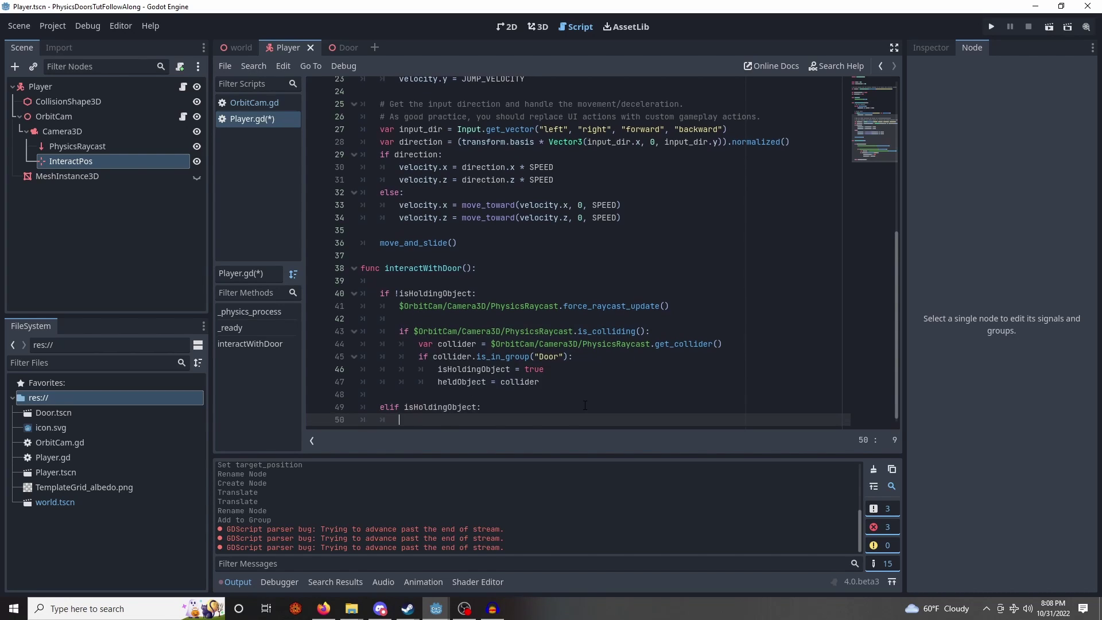
In the elif isHoldingObject branch, set isHoldingObject to false and heldObject to null, and save the script.
{"action": "type", "text": "is"}
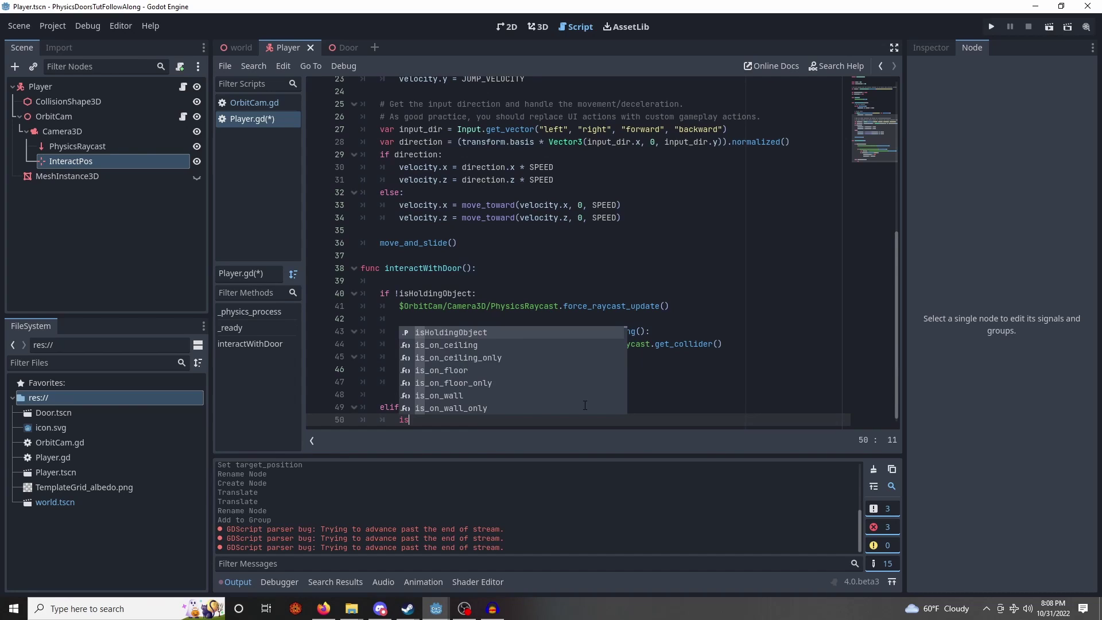
{"action": "type", "text": "HoldingObject = false"}
{"action": "key", "text": "Return"}
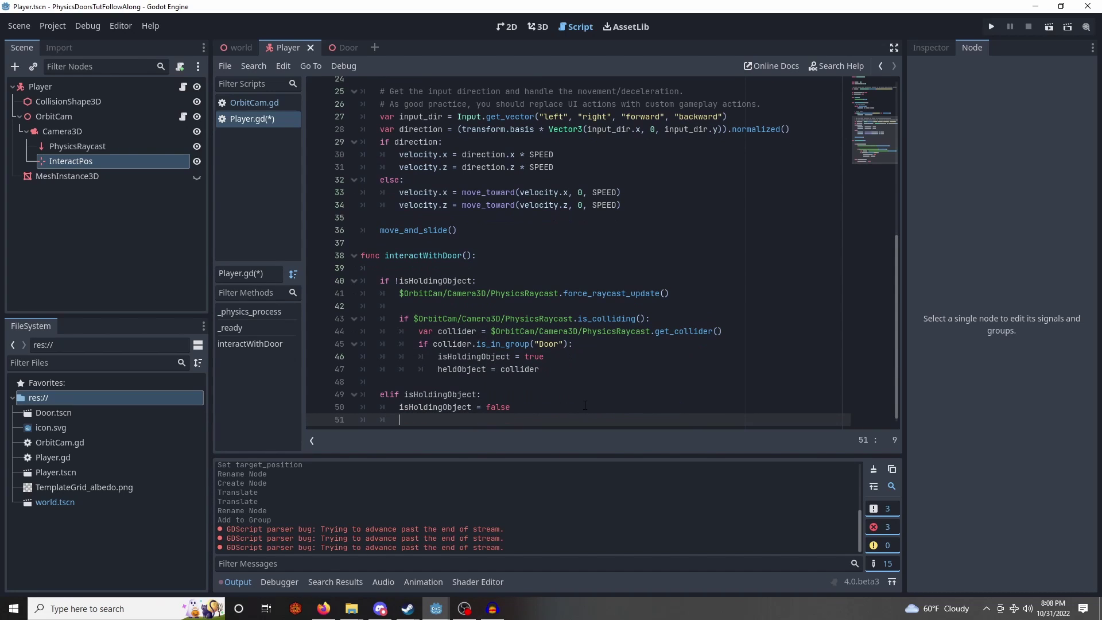
{"action": "type", "text": "heldO"}
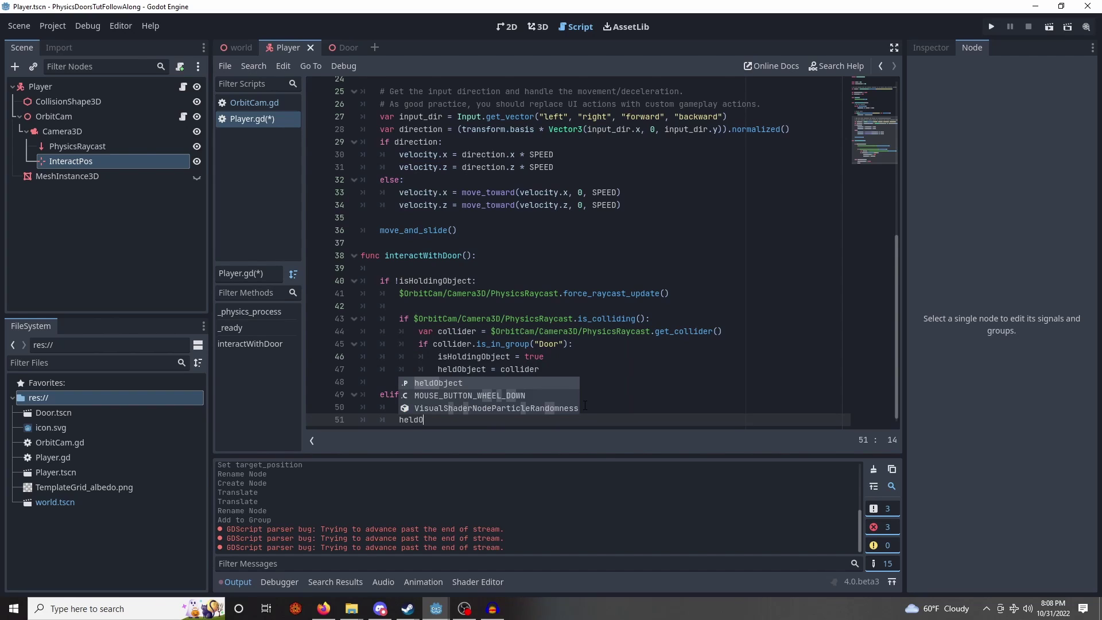
{"action": "type", "text": "bject = null"}
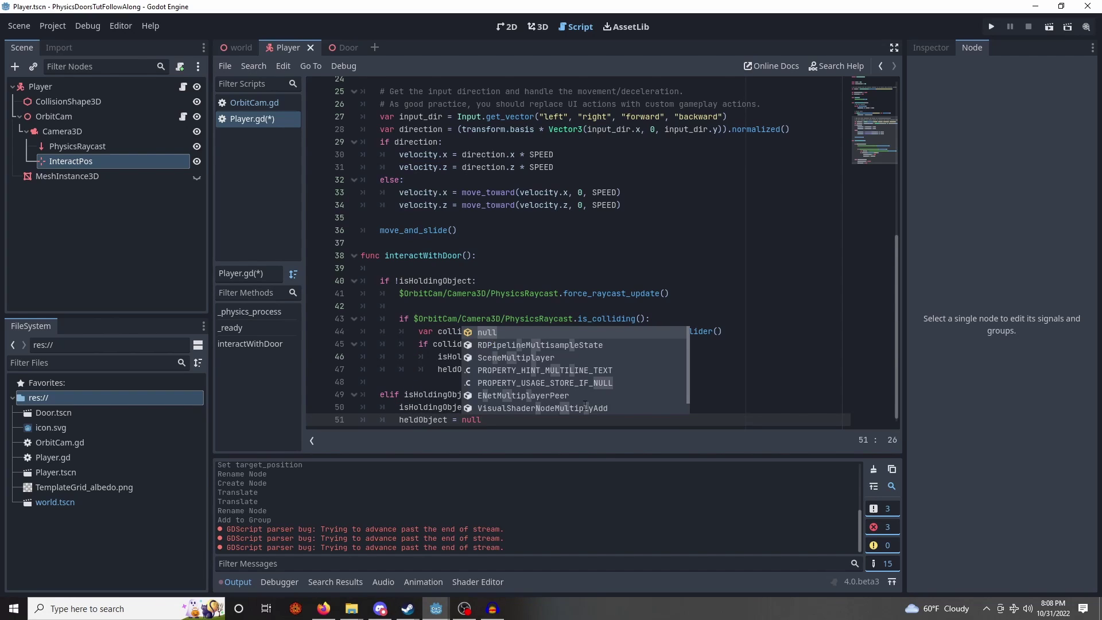
{"action": "left_click", "coordinate": [382, 332]}
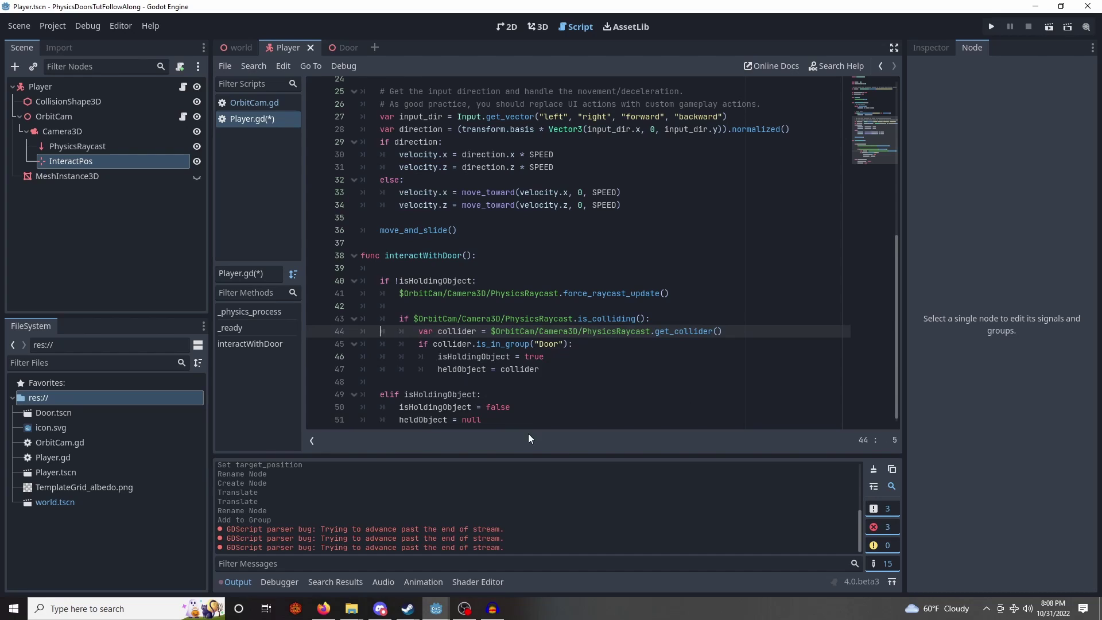
{"action": "left_click", "coordinate": [556, 419]}
{"action": "key", "text": "ctrl+s"}
{"action": "scroll", "coordinate": [557, 402], "scroll_direction": "down", "scroll_amount": 1}
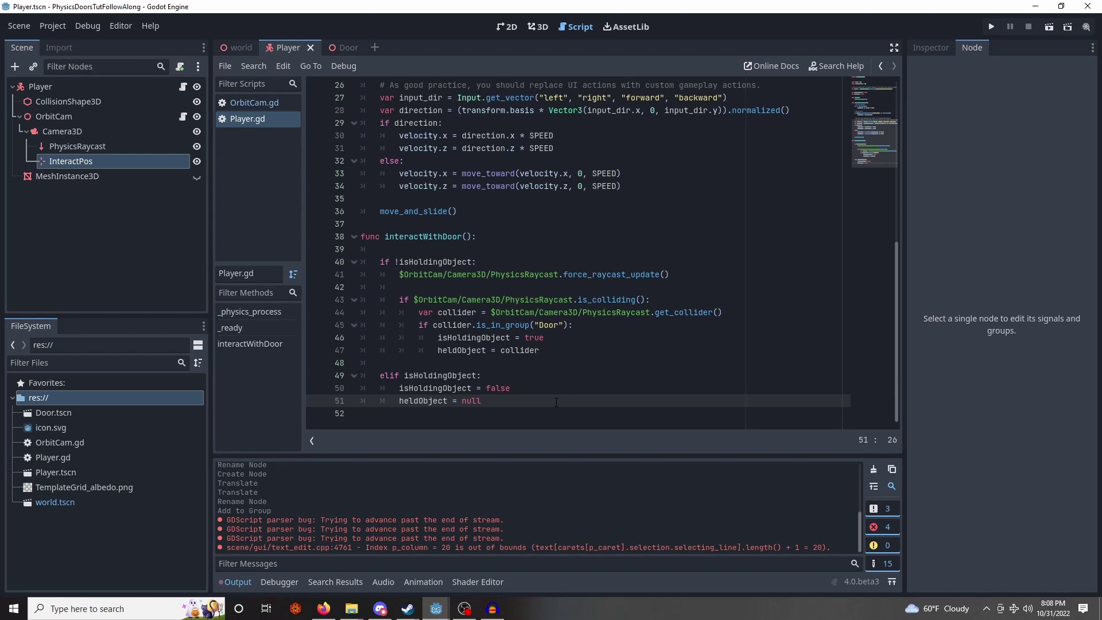
Declare a new maintainInteraction() function below interactWithDoor(), separated by a blank line.
{"action": "key", "text": "Return"}
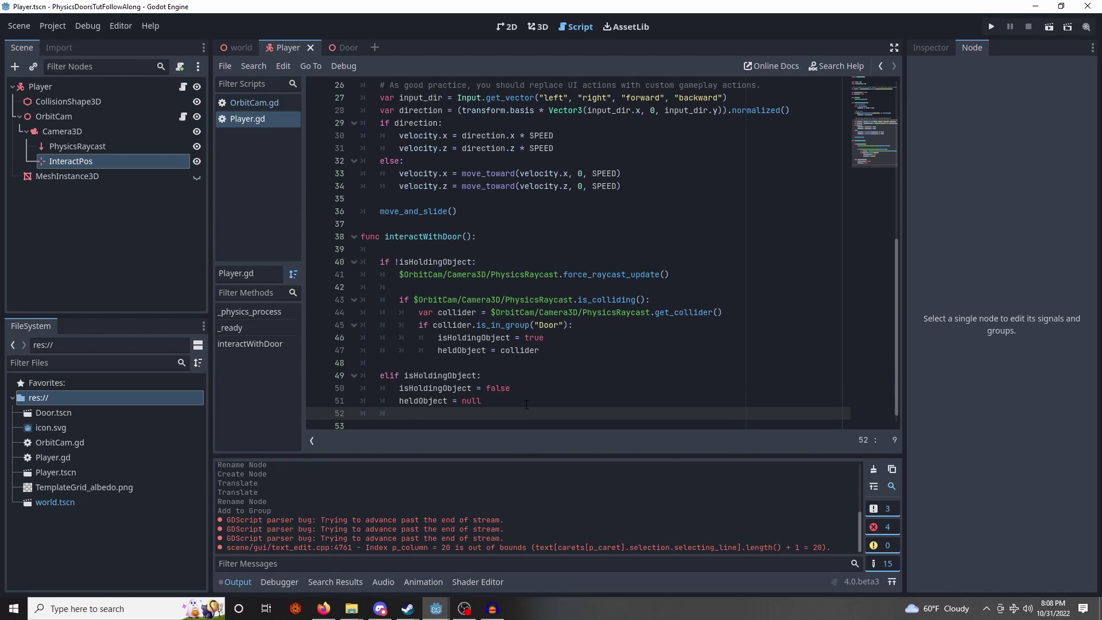
{"action": "key", "text": "Return"}
{"action": "type", "text": "func maintaing"}
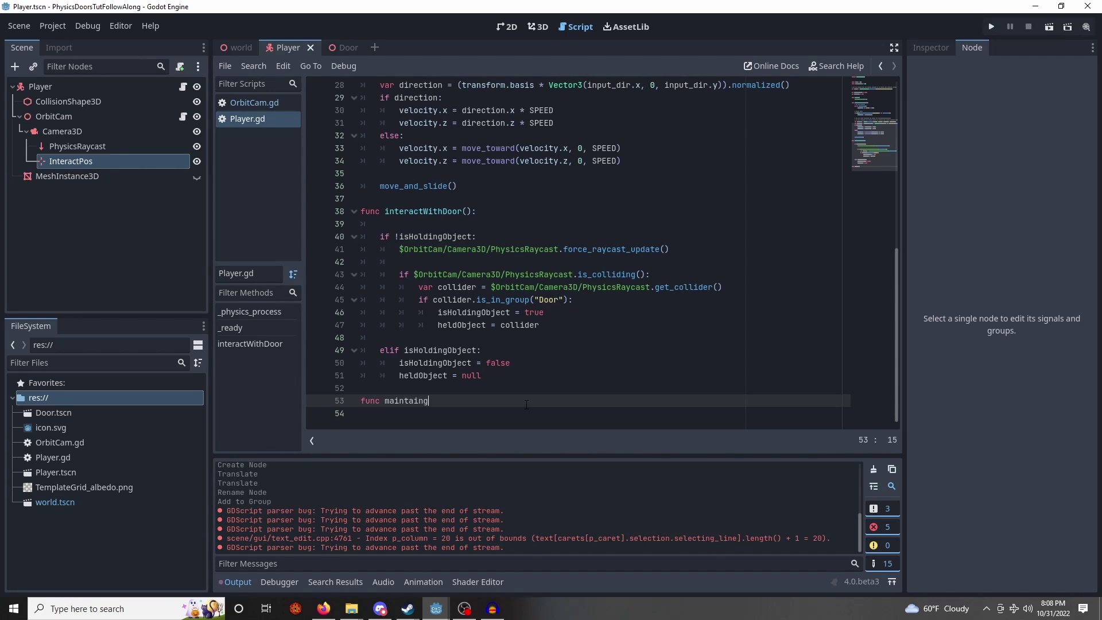
{"action": "key", "text": "BackSpace"}
{"action": "type", "text": "Interac"}
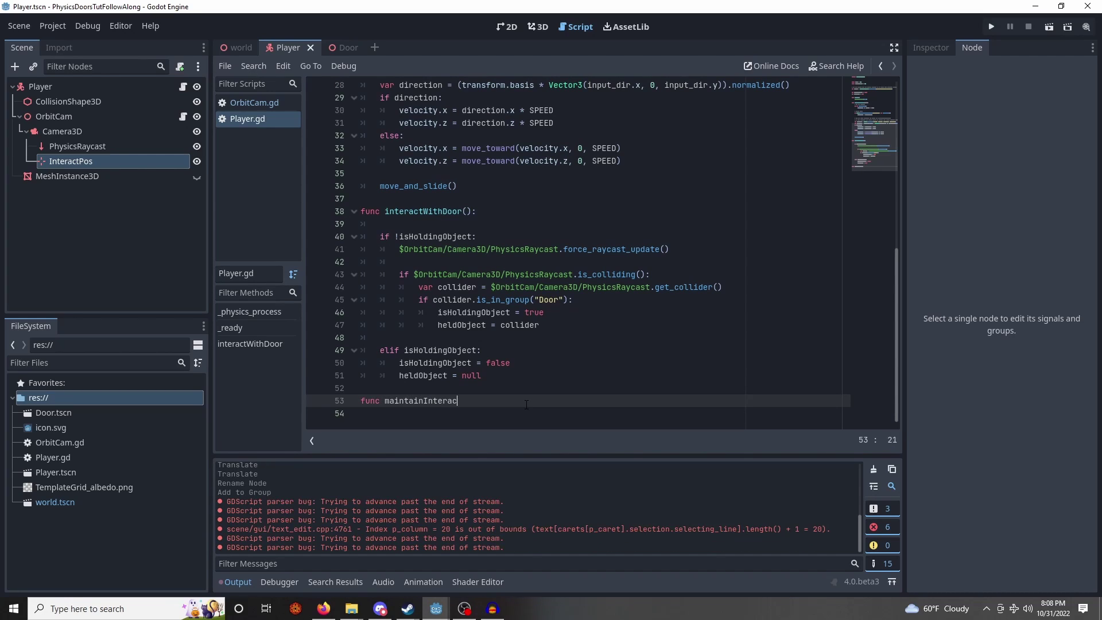
{"action": "type", "text": "tion():"}
{"action": "key", "text": "Return"}
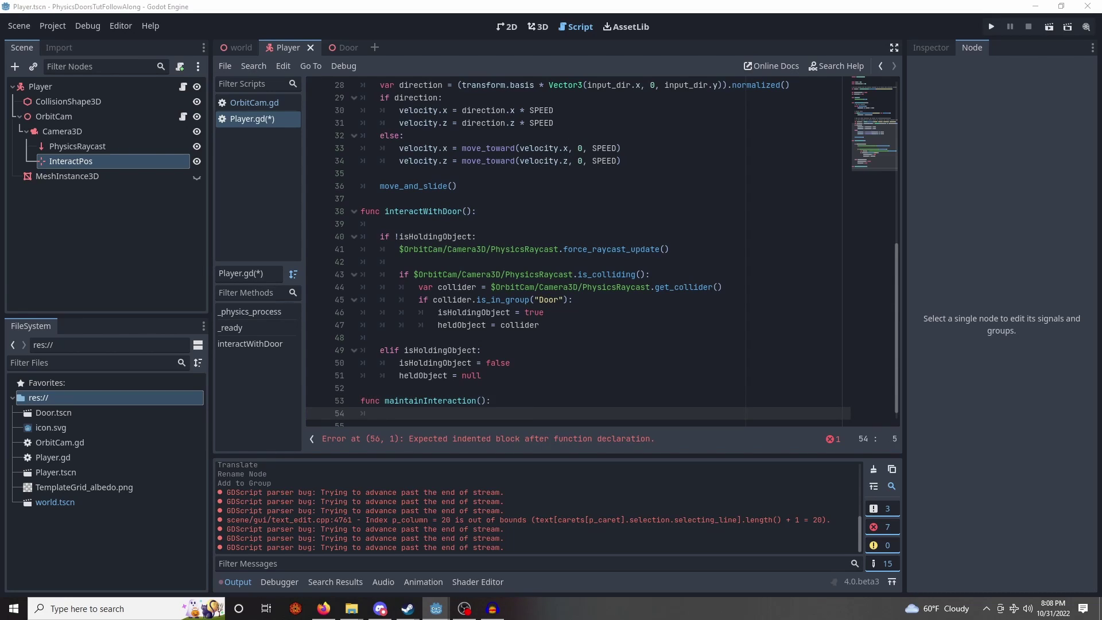
Inside maintainInteraction(), add the condition if isHoldingObject and heldObject != null: with an indented line below it.
{"action": "left_click", "coordinate": [429, 412]}
{"action": "type", "text": "if isHoldingObject and heldObject != null:"}
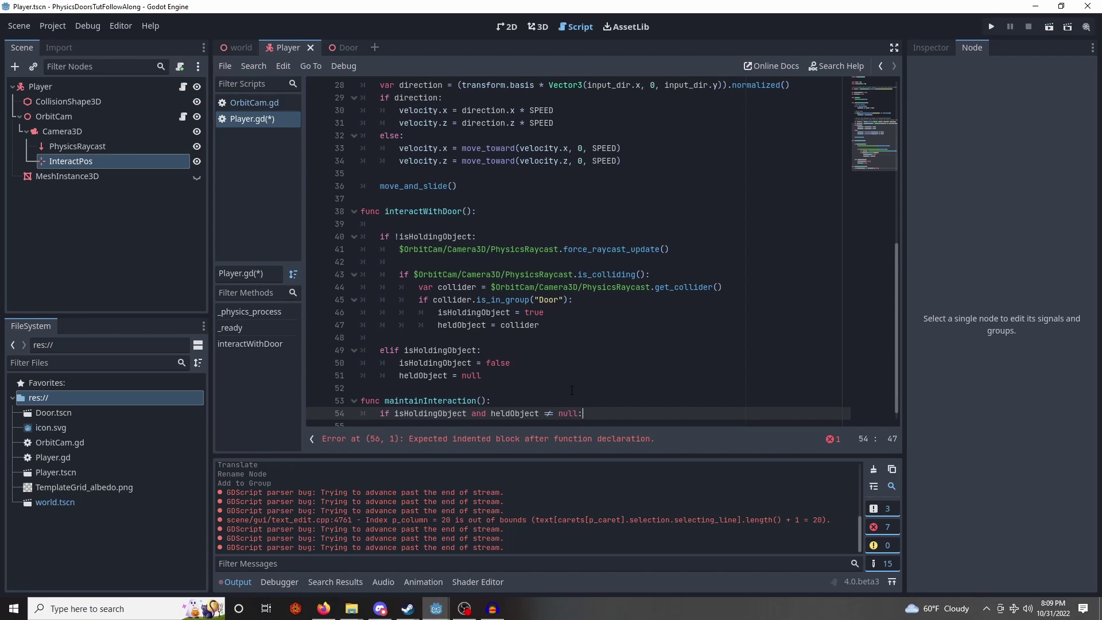
{"action": "left_click", "coordinate": [572, 390]}
{"action": "scroll", "coordinate": [573, 392], "scroll_direction": "down", "scroll_amount": 2}
{"action": "left_click", "coordinate": [598, 400]}
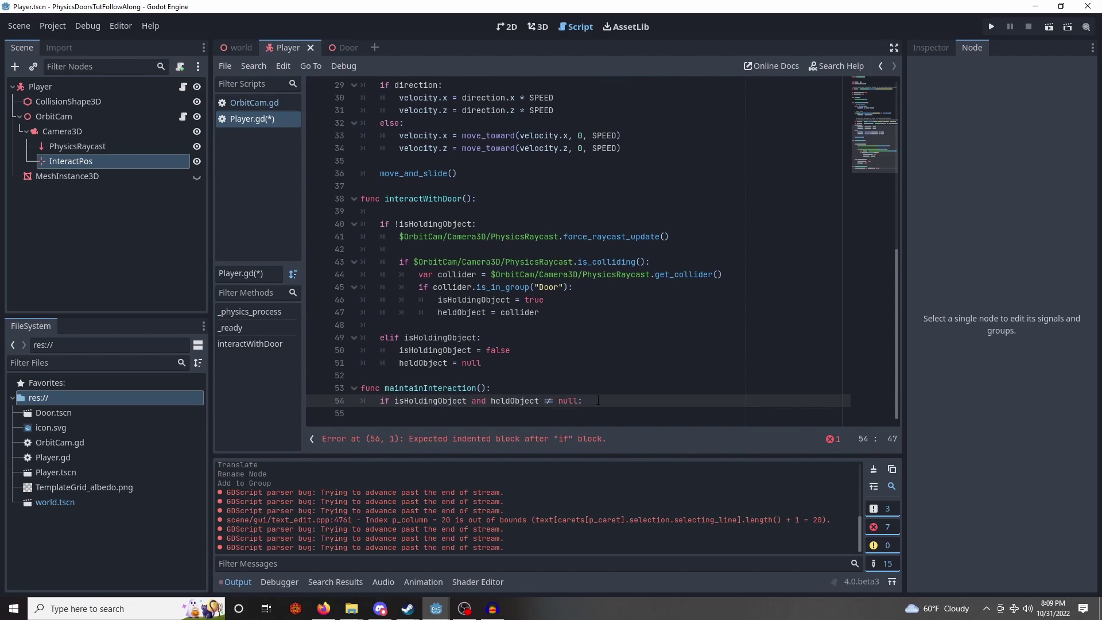
{"action": "key", "text": "Return"}
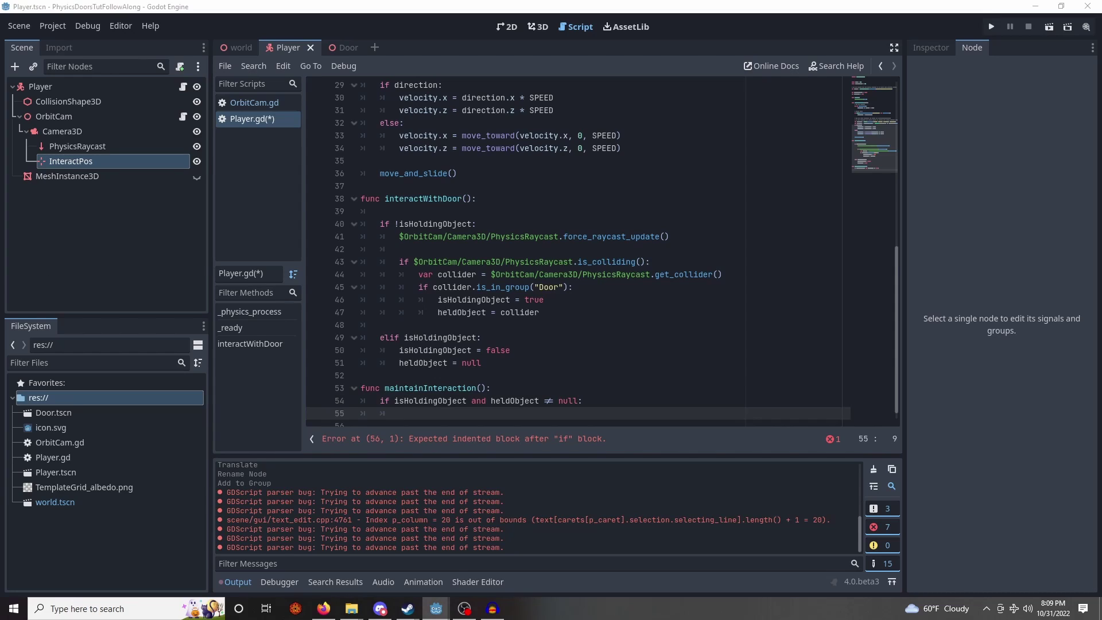
Inside that condition, declare forceDirection as $OrbitCam/Camera3D/InteractPos.global_transform.origin - heldObject.global_transform.origin.
{"action": "left_click", "coordinate": [463, 417]}
{"action": "scroll", "coordinate": [476, 412], "scroll_direction": "down", "scroll_amount": 1}
{"action": "key", "text": "BackSpace"}
{"action": "type", "text": "var forceDirection = $OrbitCam/Camera3D/InteractPos.global_transform.origin - heldObject.global_transform.origin"}
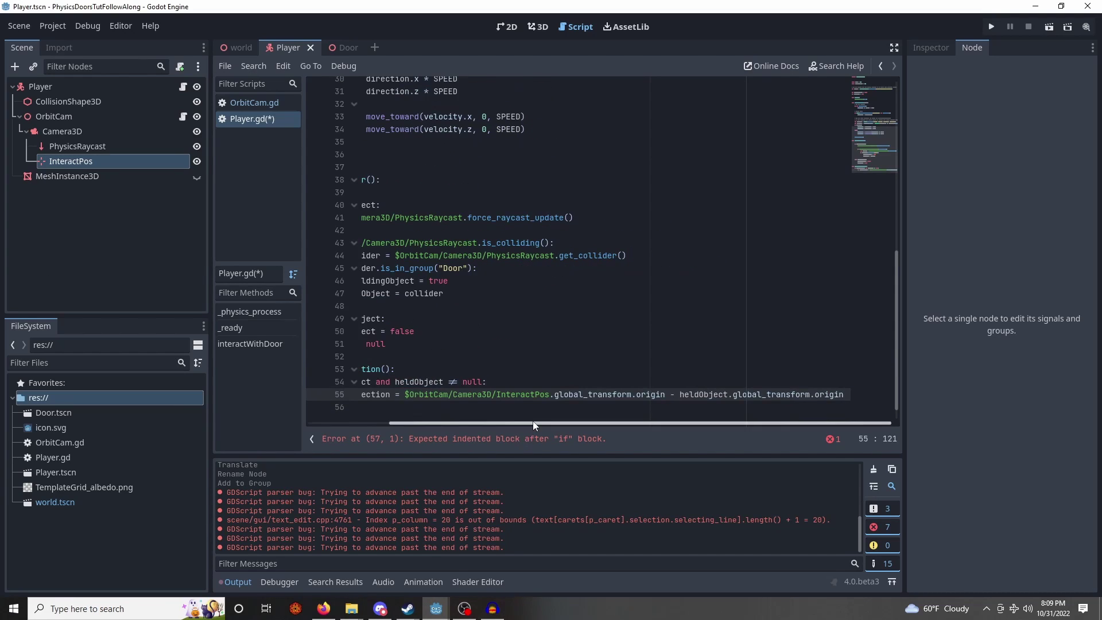
{"action": "left_click_drag", "start_coordinate": [532, 422], "coordinate": [367, 424]}
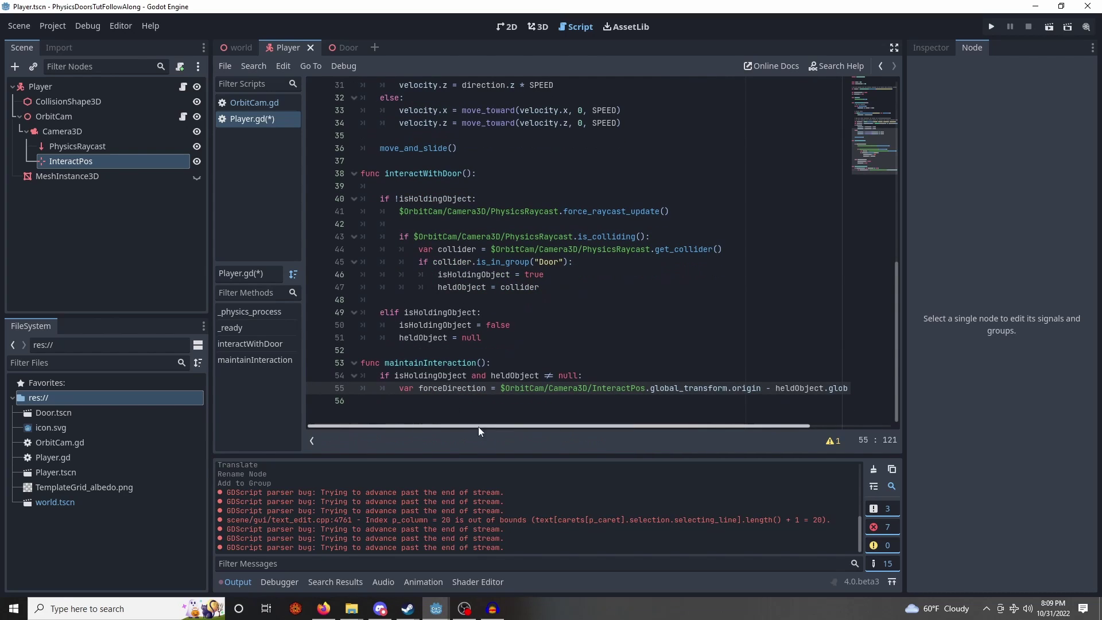
Break the forceDirection line before heldObject to read both position terms, and rejoin it into one line.
{"action": "left_click", "coordinate": [776, 391]}
{"action": "key", "text": "Return"}
{"action": "left_click", "coordinate": [688, 399]}
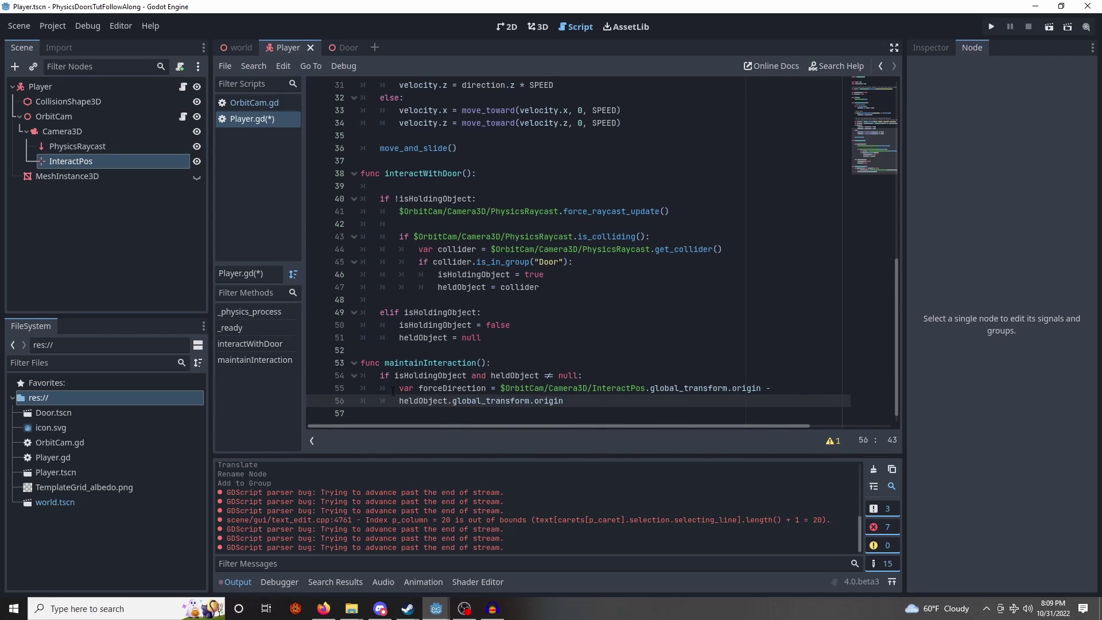
{"action": "left_click_drag", "start_coordinate": [398, 390], "coordinate": [497, 389]}
{"action": "left_click", "coordinate": [569, 402]}
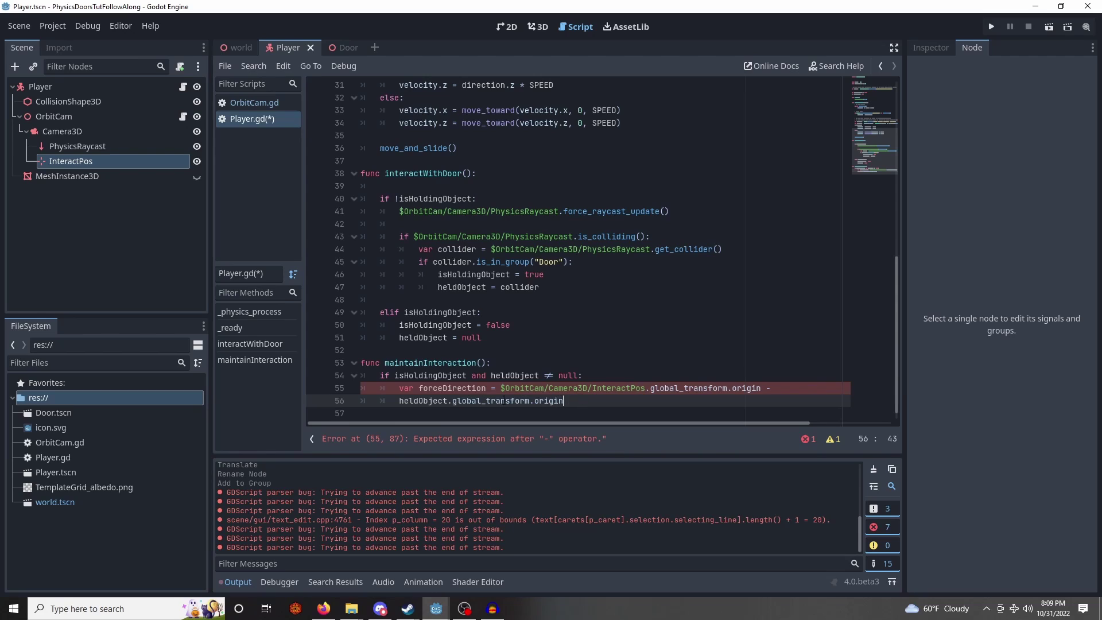
{"action": "left_click_drag", "start_coordinate": [398, 402], "coordinate": [574, 401]}
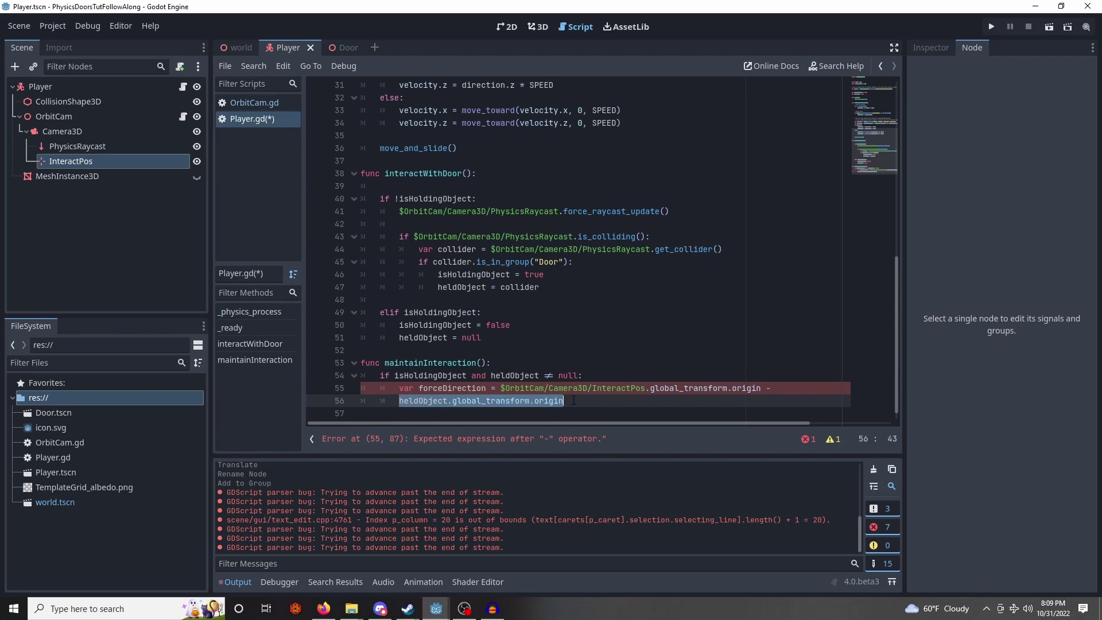
{"action": "left_click", "coordinate": [573, 401]}
{"action": "left_click_drag", "start_coordinate": [499, 388], "coordinate": [675, 388]}
{"action": "left_click", "coordinate": [676, 389]}
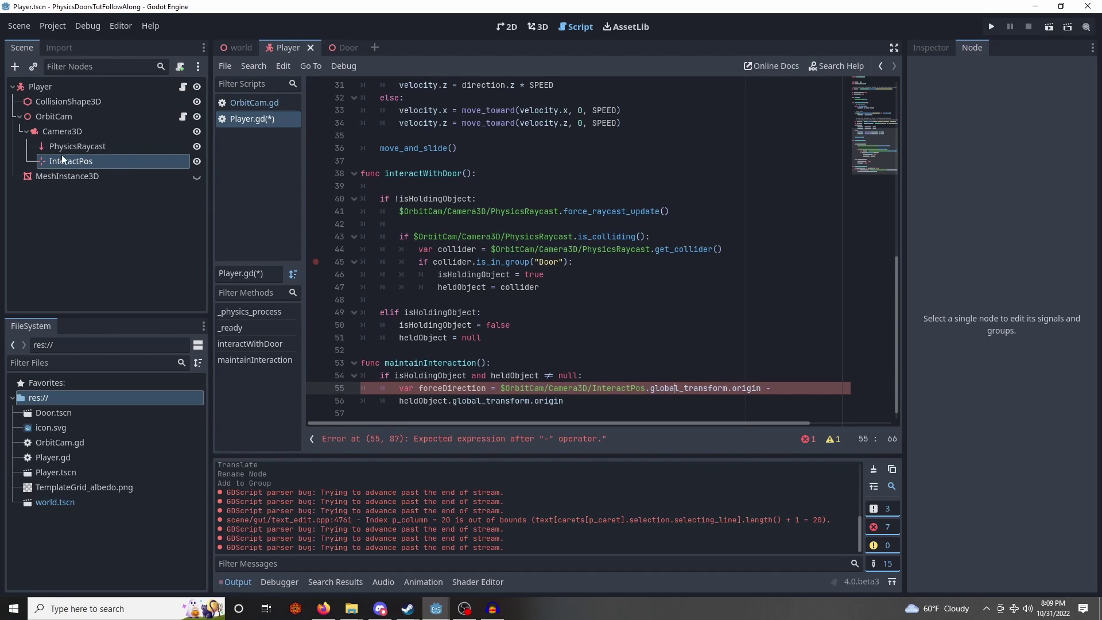
{"action": "left_click", "coordinate": [576, 402]}
{"action": "left_click", "coordinate": [392, 401]}
{"action": "key", "text": "BackSpace"}
{"action": "key", "text": "BackSpace"}
{"action": "key", "text": "BackSpace"}
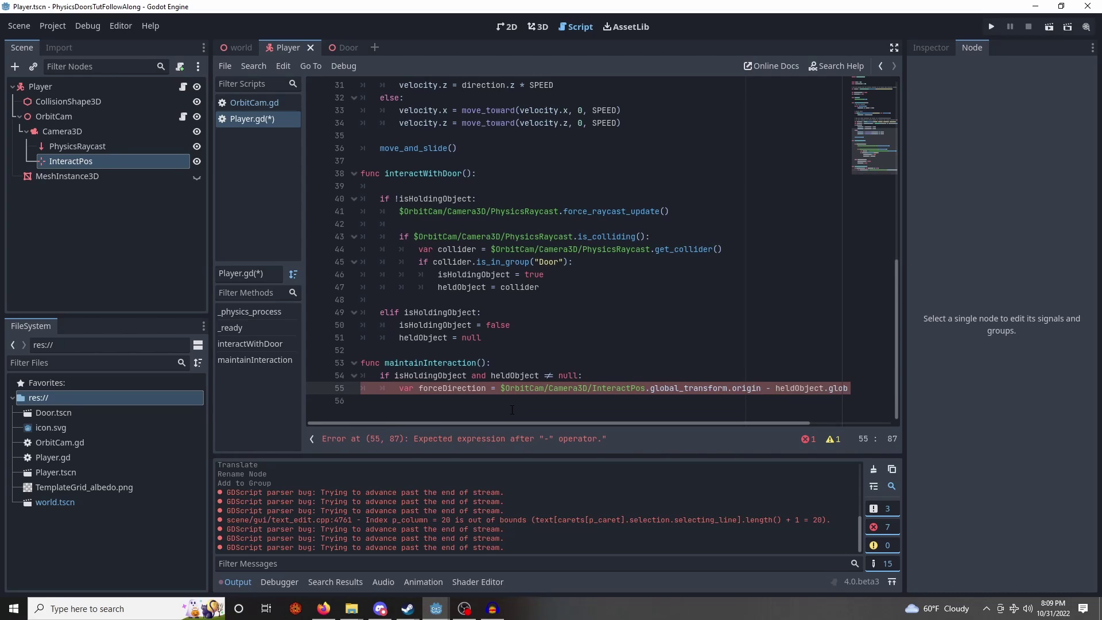
Below the forceDirection declaration, add forceDirection = forceDirection.normalized() followed by a blank line.
{"action": "left_click", "coordinate": [493, 402]}
{"action": "key", "text": "BackSpace"}
{"action": "key", "text": "Return"}
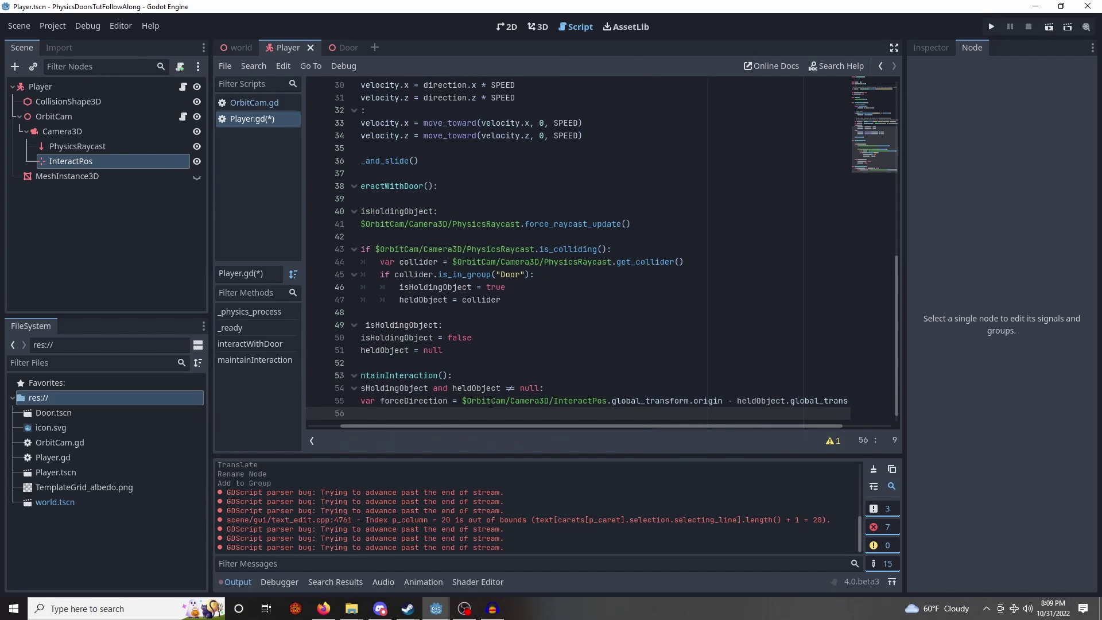
{"action": "left_click_drag", "start_coordinate": [456, 427], "coordinate": [414, 427]}
{"action": "scroll", "coordinate": [525, 333], "scroll_direction": "down", "scroll_amount": 1}
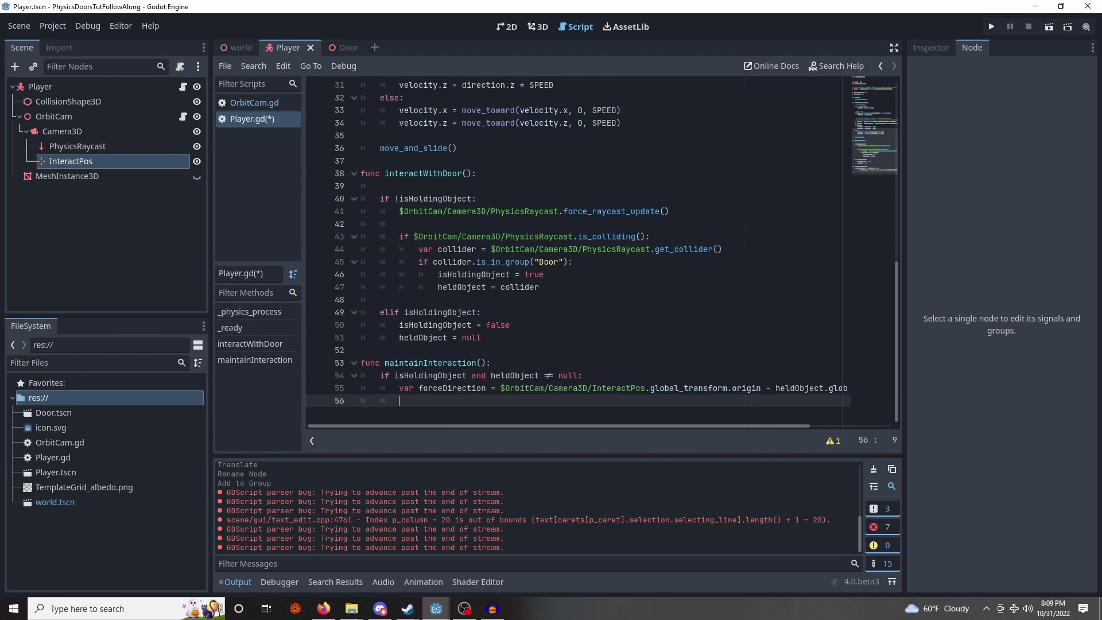
{"action": "left_click", "coordinate": [562, 415]}
{"action": "type", "text": "forceDirection = forceDirection.normalized()"}
{"action": "key", "text": "Return"}
{"action": "key", "text": "Return"}
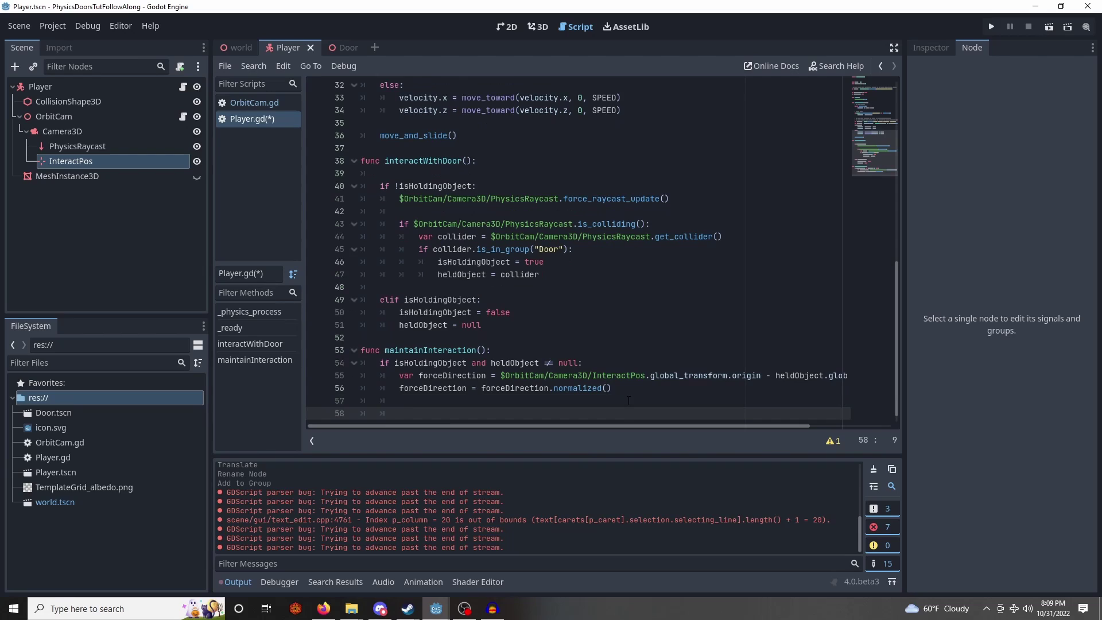
{"action": "left_click_drag", "start_coordinate": [400, 388], "coordinate": [613, 390]}
{"action": "left_click", "coordinate": [613, 390]}
{"action": "left_click", "coordinate": [402, 401]}
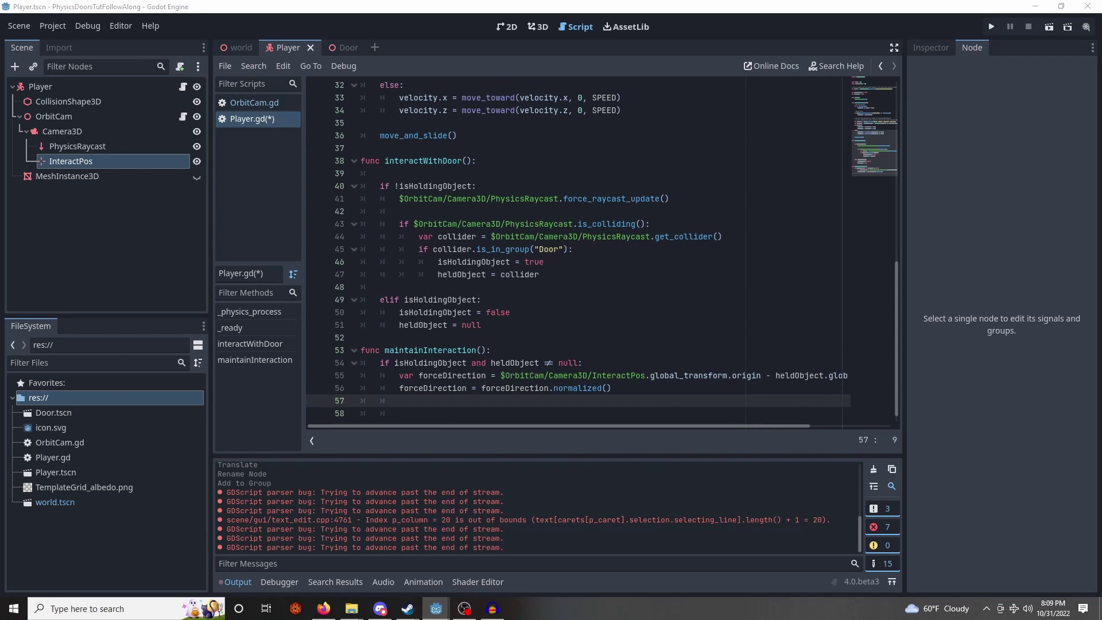
Add heldObject.apply_central_force(forceDirection * 2) at the end of the maintainInteraction() condition and save the script.
{"action": "left_click", "coordinate": [515, 413]}
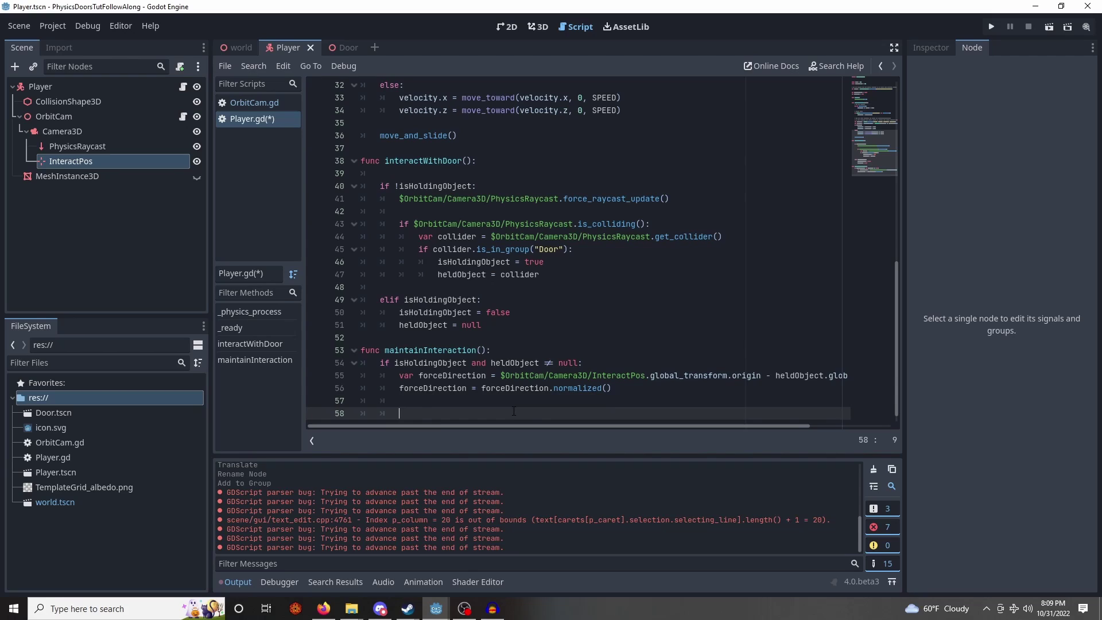
{"action": "type", "text": "heldObject.apply_central_force(forceDirection * 2)"}
{"action": "double_click", "coordinate": [422, 415]}
{"action": "left_click", "coordinate": [448, 415]}
{"action": "left_click_drag", "start_coordinate": [400, 415], "coordinate": [447, 414]}
{"action": "left_click", "coordinate": [454, 414]}
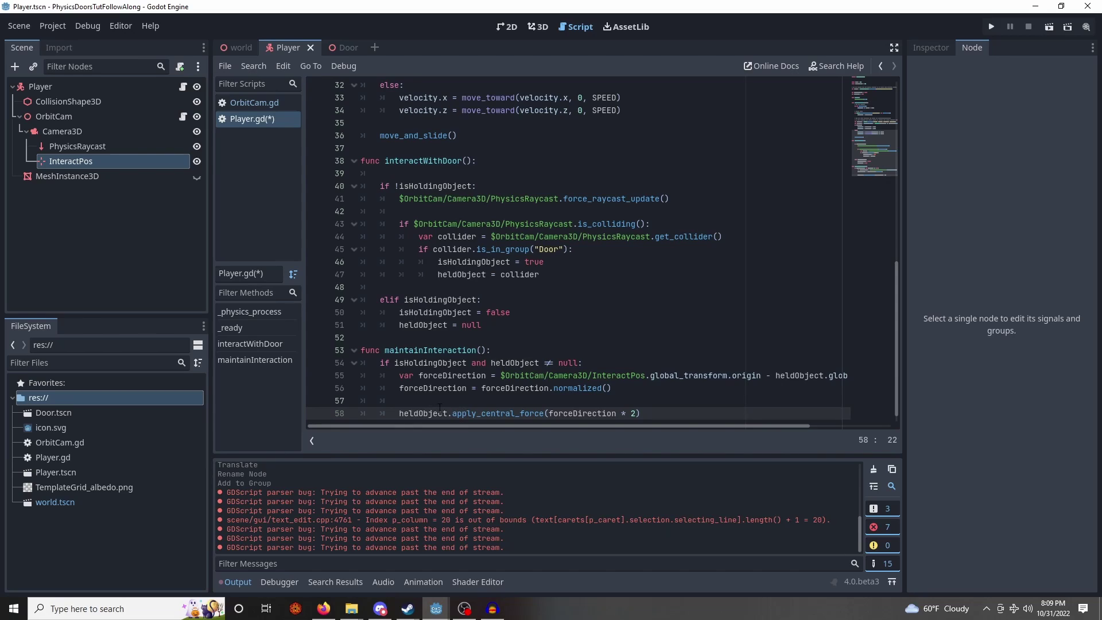
{"action": "left_click", "coordinate": [644, 413]}
{"action": "key", "text": "End"}
{"action": "key", "text": "ctrl+s"}
In _physics_process, below move_and_slide(), add if Input.is_action_just_pressed("interact"): with a nested interactWithDoor() call.
{"action": "scroll", "coordinate": [594, 337], "scroll_direction": "up", "scroll_amount": 3}
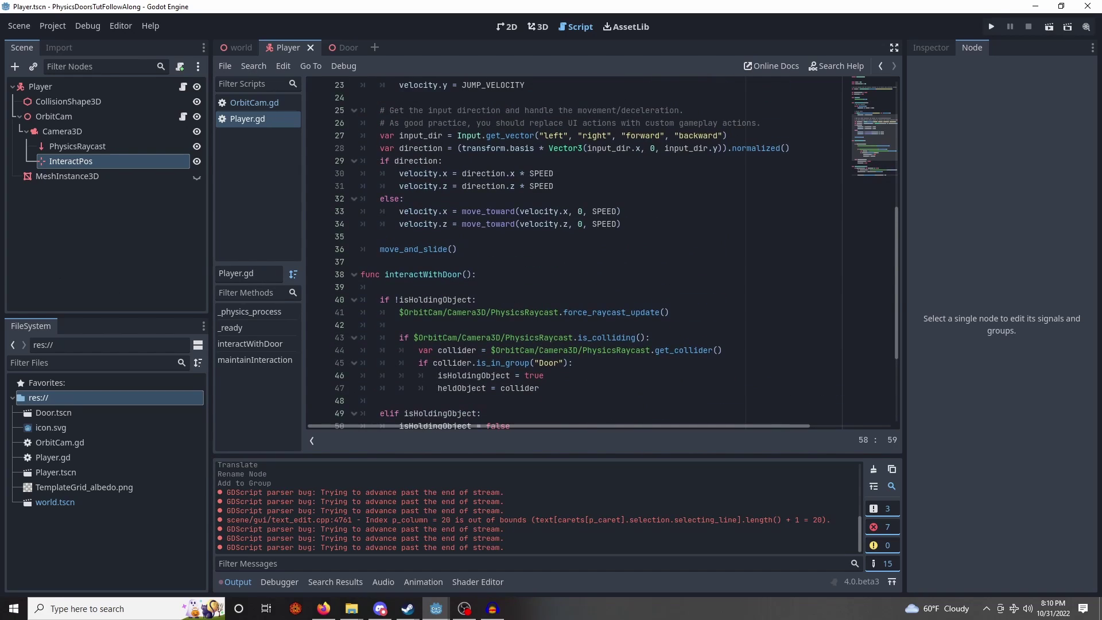
{"action": "left_click", "coordinate": [563, 223]}
{"action": "scroll", "coordinate": [452, 177], "scroll_direction": "up", "scroll_amount": 3}
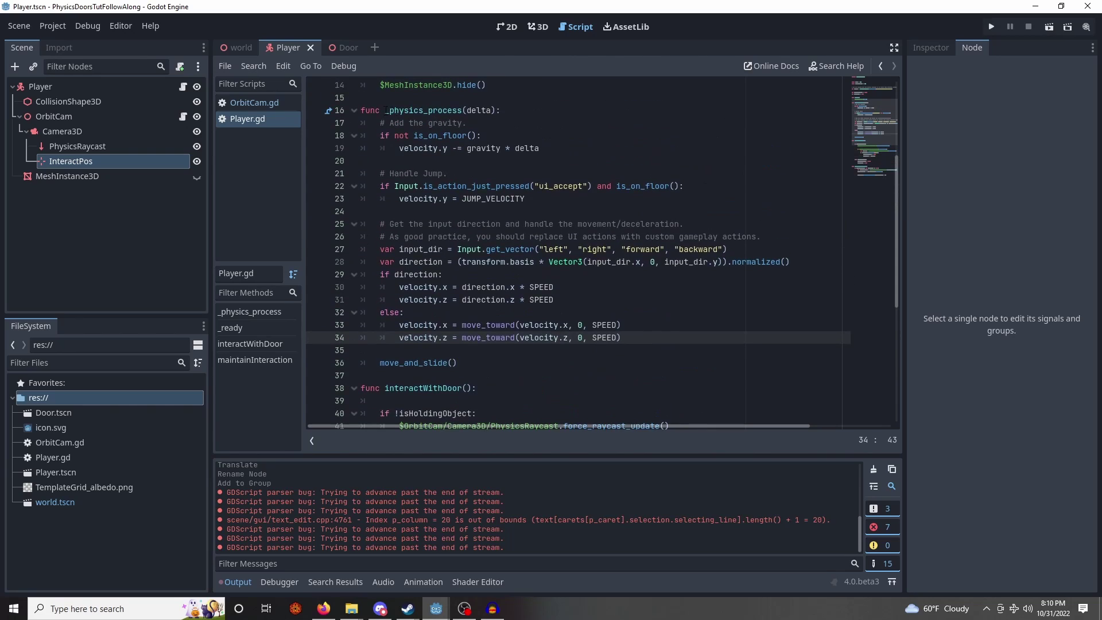
{"action": "left_click_drag", "start_coordinate": [385, 110], "coordinate": [507, 112]}
{"action": "left_click", "coordinate": [508, 112]}
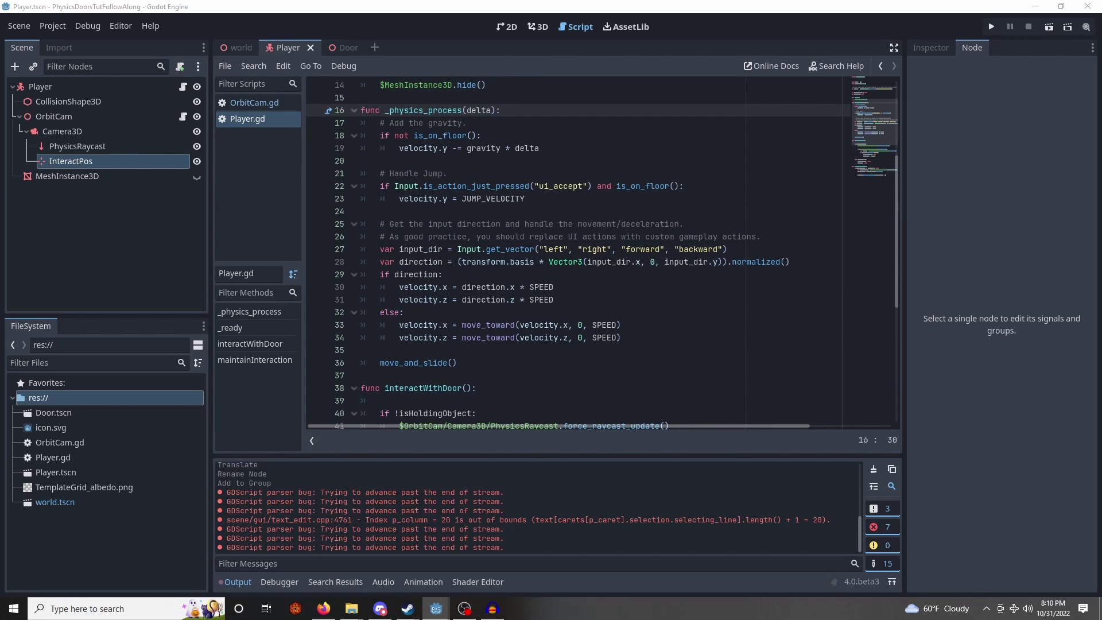
{"action": "left_click", "coordinate": [517, 350]}
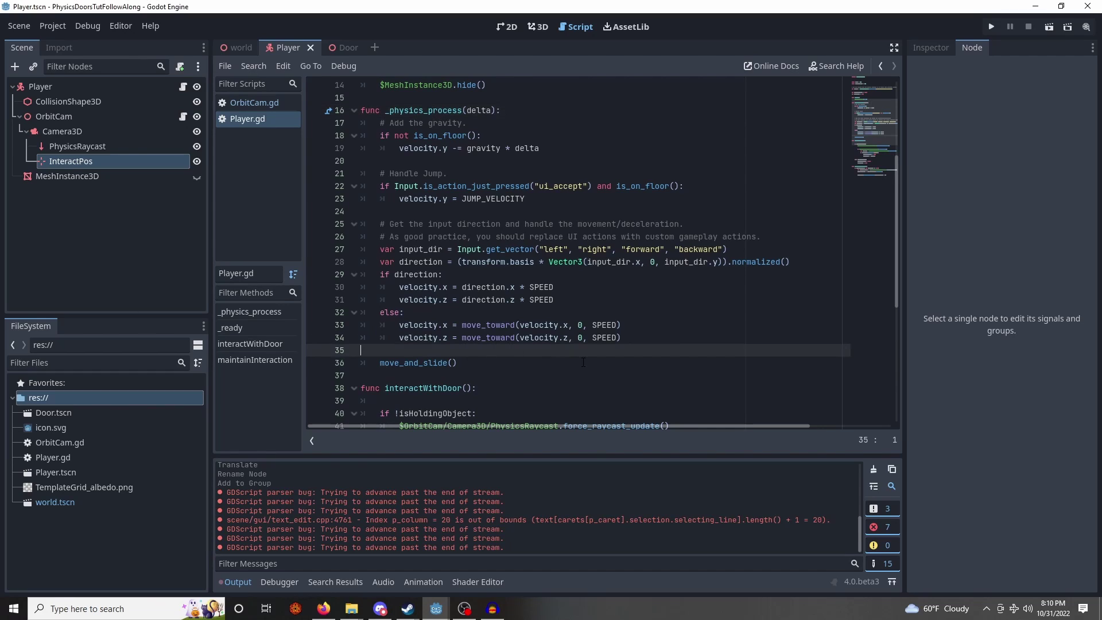
{"action": "key", "text": "Tab"}
{"action": "key", "text": "Tab"}
{"action": "left_click", "coordinate": [562, 366]}
{"action": "left_click", "coordinate": [571, 380]}
{"action": "key", "text": "Return"}
{"action": "key", "text": "Return"}
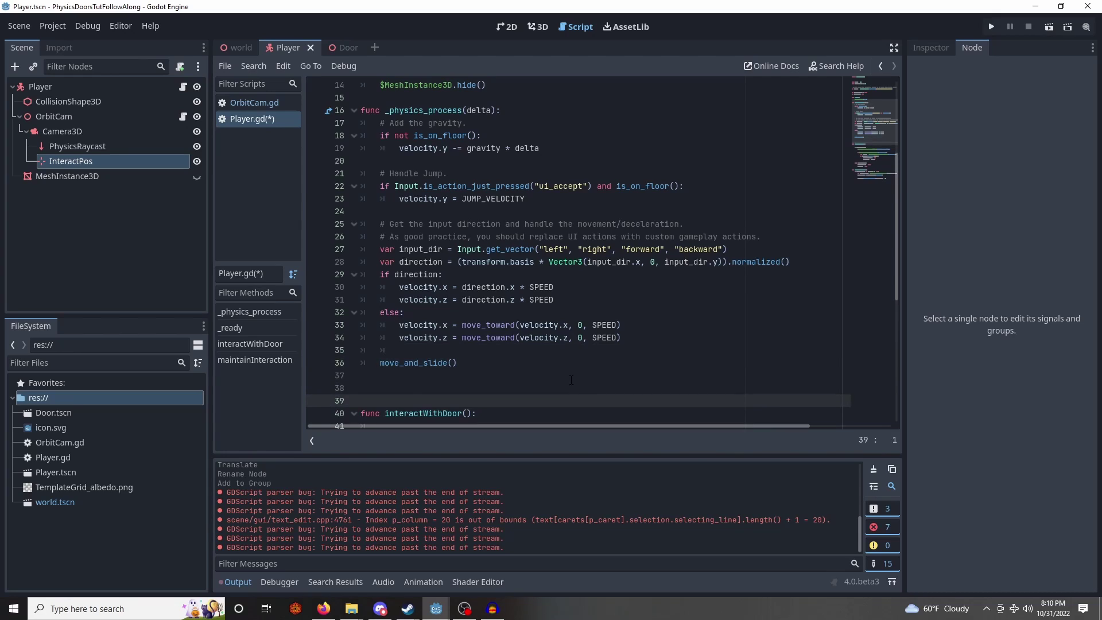
{"action": "key", "text": "Up"}
{"action": "type", "text": "if Input.is_action_just_pressed(\"interact\"): \t\tinteractWithDoor()"}
{"action": "scroll", "coordinate": [571, 379], "scroll_direction": "down", "scroll_amount": 3}
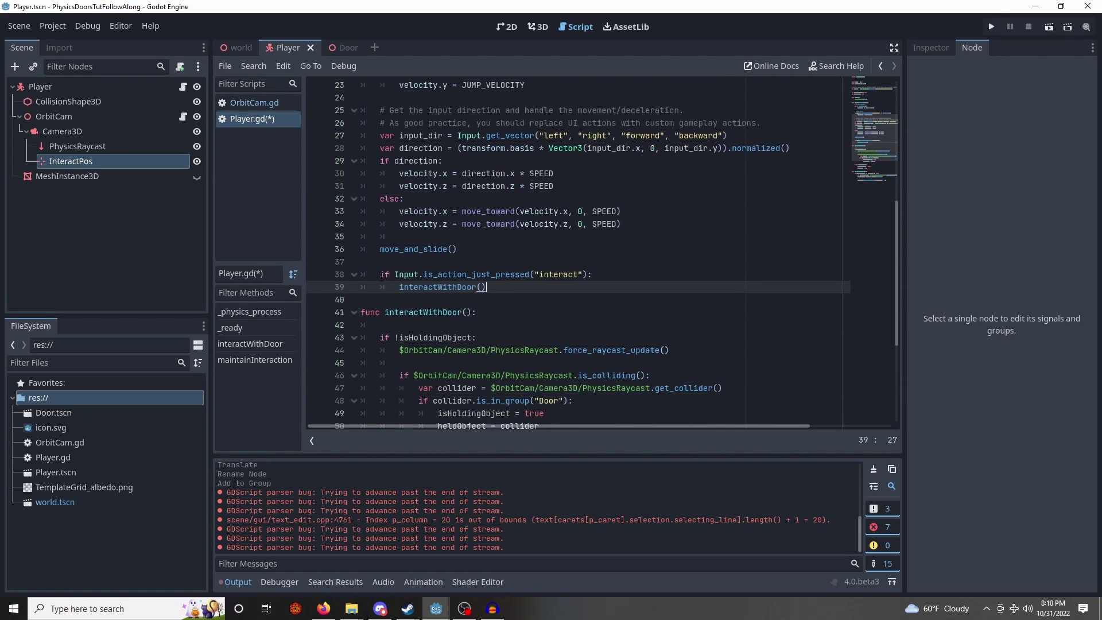
{"action": "left_click_drag", "start_coordinate": [380, 274], "coordinate": [483, 274]}
In _physics_process, add a maintainInteraction() call below the interact condition, separated by a blank line, and save the script.
{"action": "left_click", "coordinate": [503, 288]}
{"action": "key", "text": "Return"}
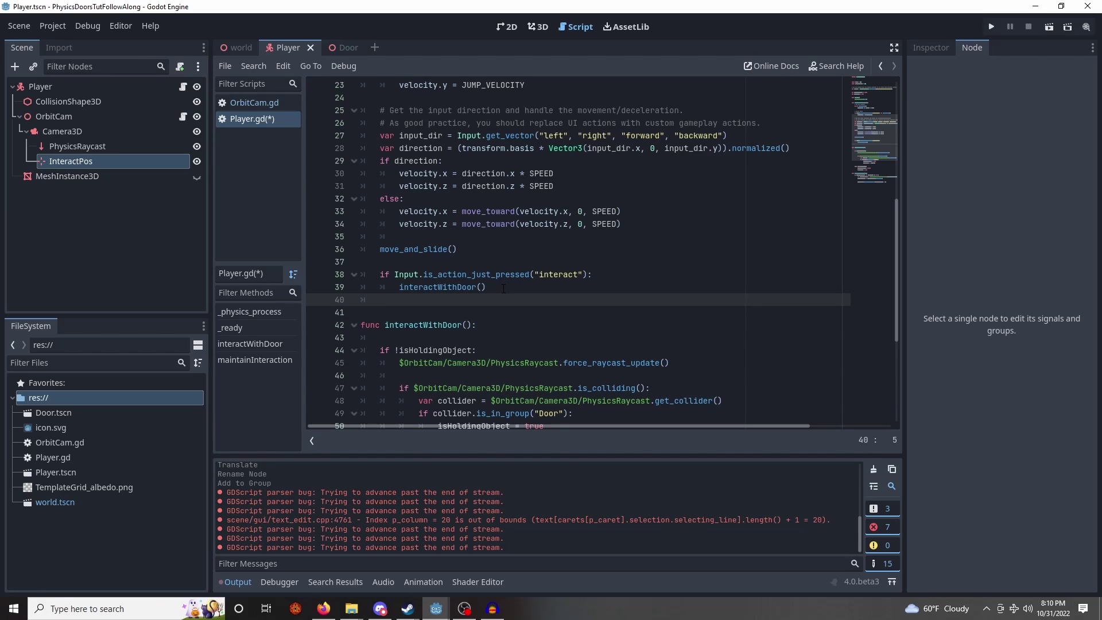
{"action": "key", "text": "Return"}
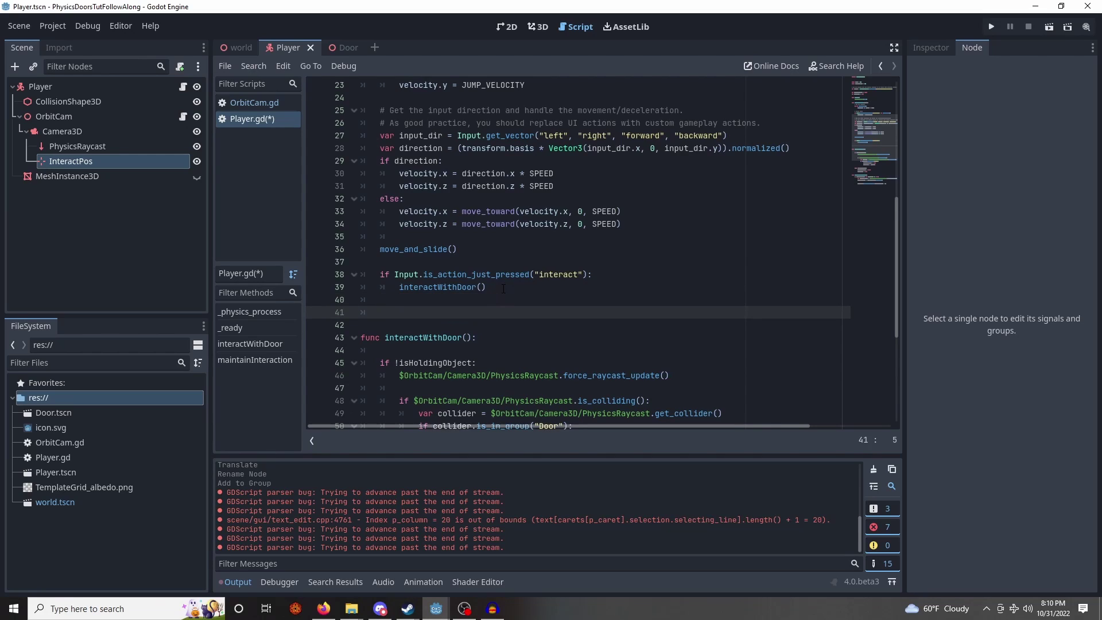
{"action": "type", "text": "main"}
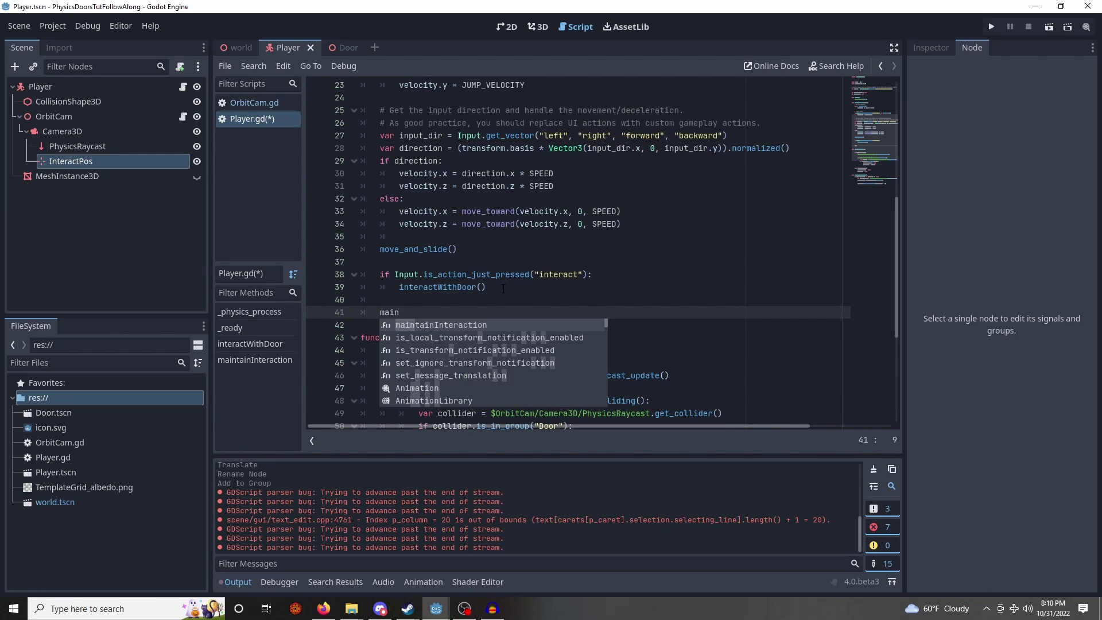
{"action": "key", "text": "Return"}
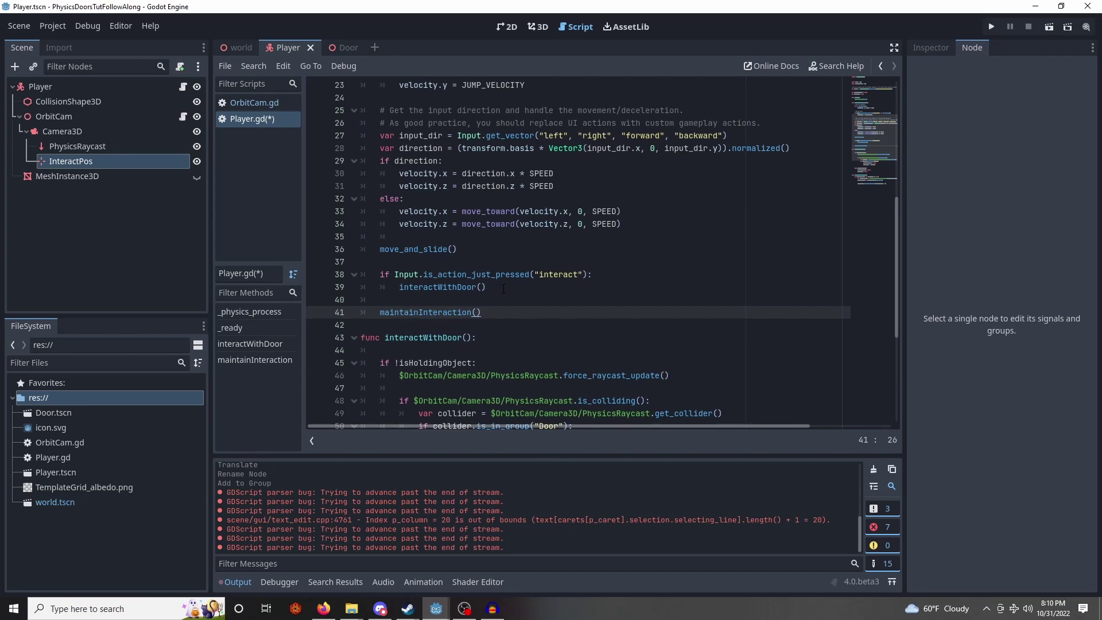
{"action": "left_click", "coordinate": [502, 287]}
{"action": "key", "text": "ctrl+s"}
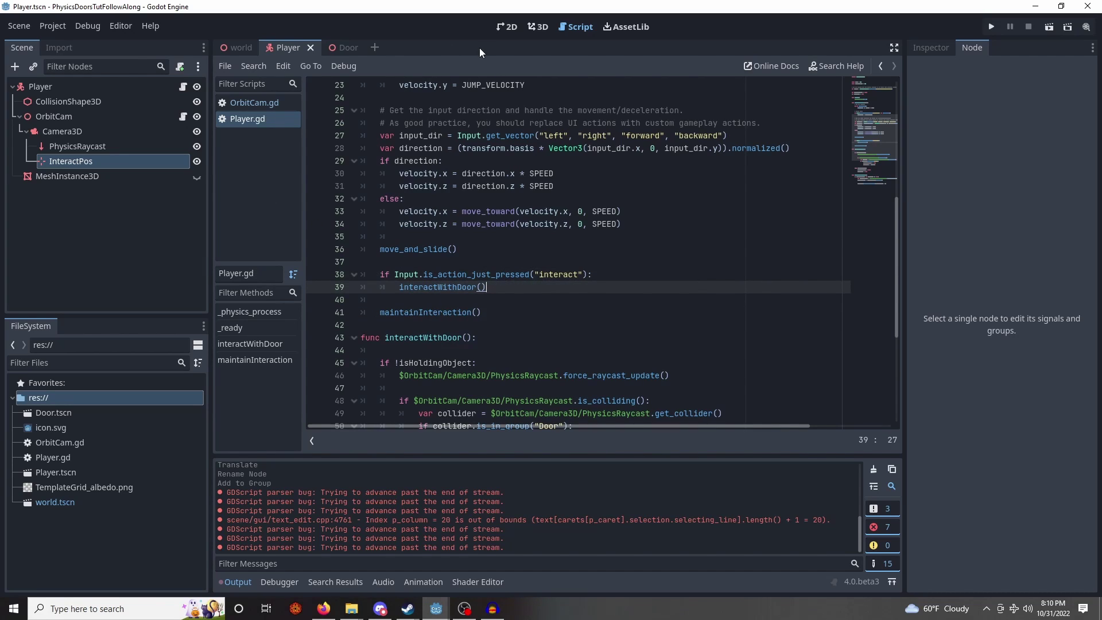
Run the project, walk up to the door to test grabbing it, and quit the game.
{"action": "left_click", "coordinate": [988, 29]}
{"action": "key", "text": "w"}
{"action": "key", "text": "d"}
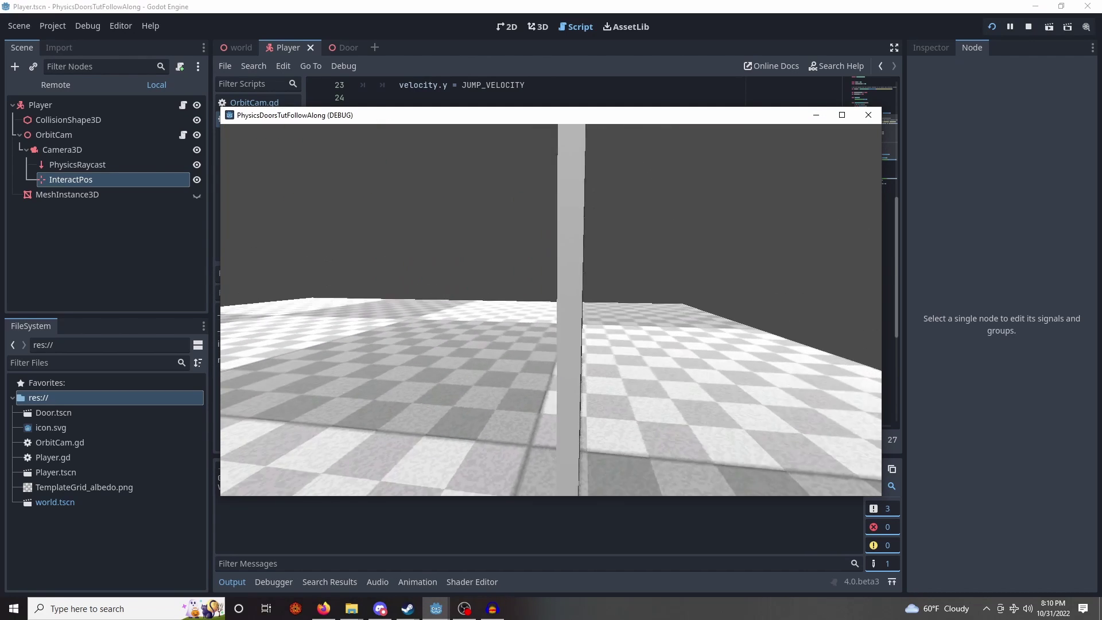
{"action": "key", "text": "a"}
{"action": "key", "text": "Escape"}
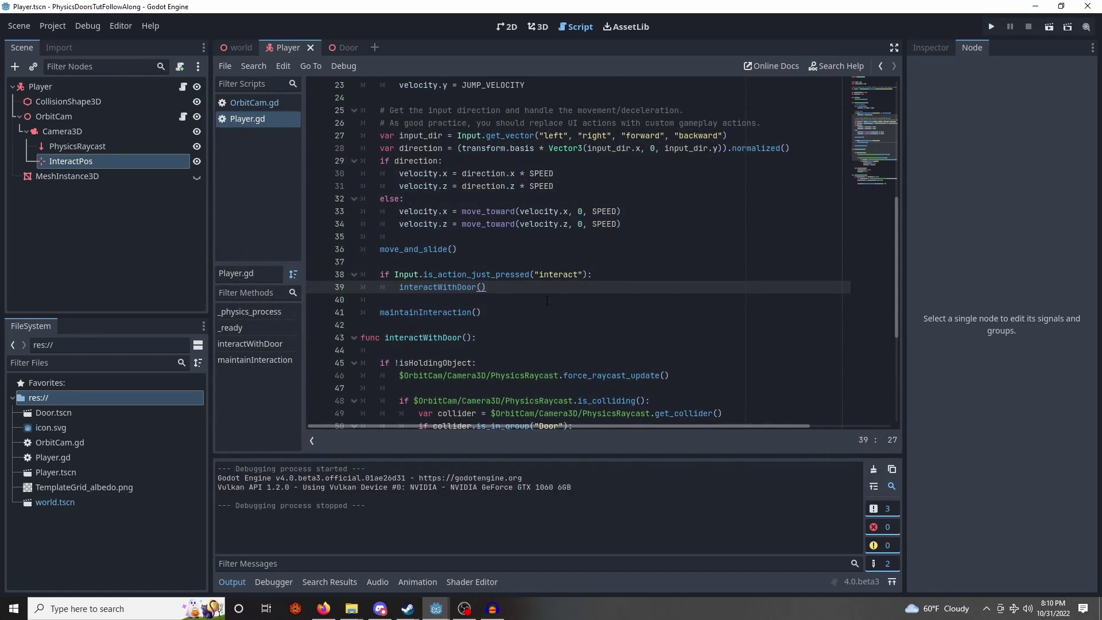
Open the PhysicsRaycast node's properties in the 3D workspace and adjust its collision mask layers.
{"action": "left_click", "coordinate": [538, 27]}
{"action": "left_click", "coordinate": [100, 145]}
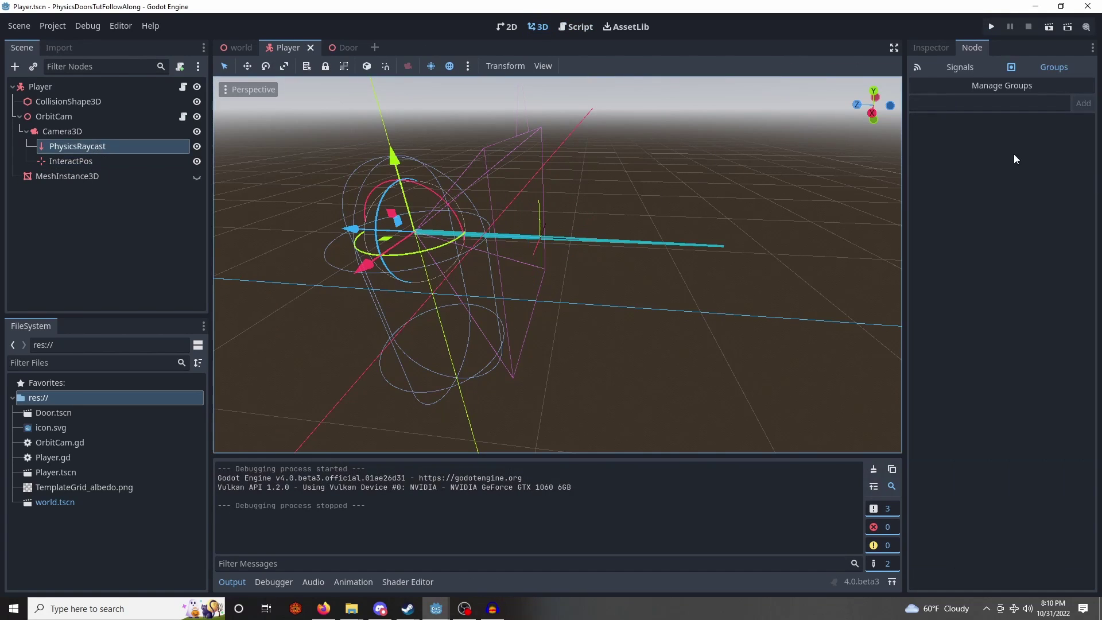
{"action": "left_click", "coordinate": [930, 47]}
{"action": "left_click", "coordinate": [932, 217]}
{"action": "left_click", "coordinate": [944, 217]}
{"action": "left_click", "coordinate": [957, 216]}
Run the project again and test grabbing and swinging the door while walking around both of its sides.
{"action": "key", "text": "F5"}
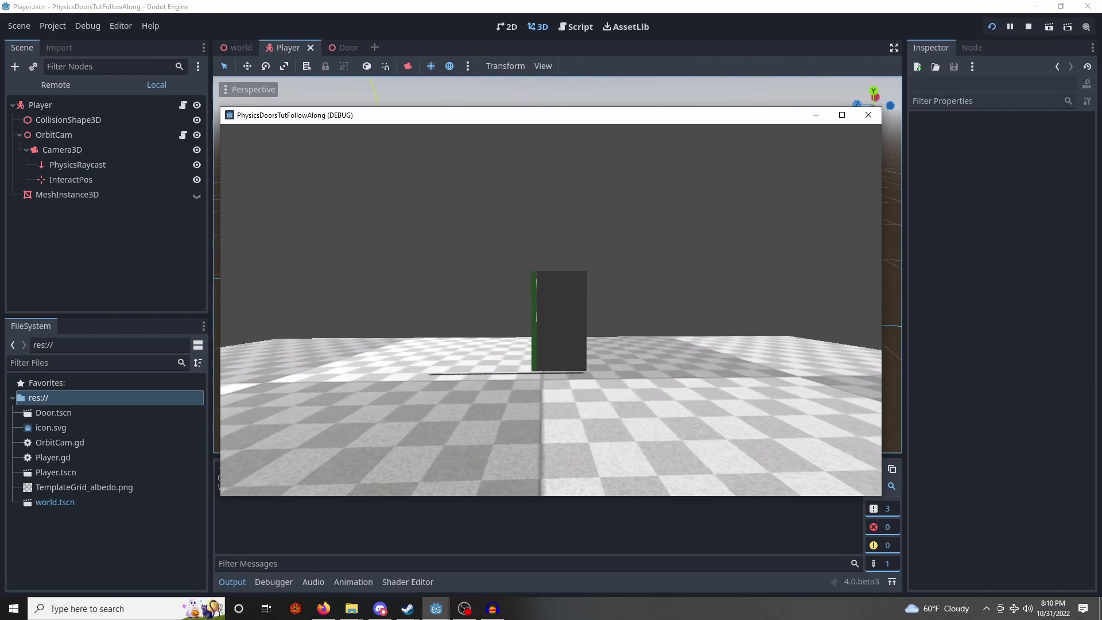
{"action": "key", "text": "w"}
{"action": "key", "text": "s"}
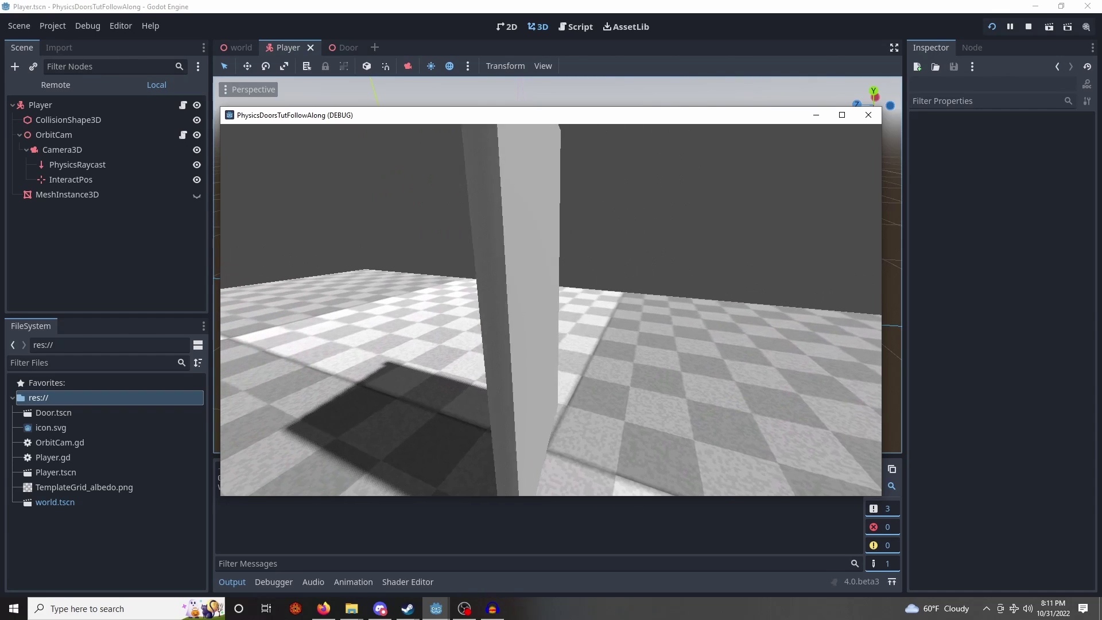
{"action": "key", "text": "a"}
{"action": "key", "text": "w"}
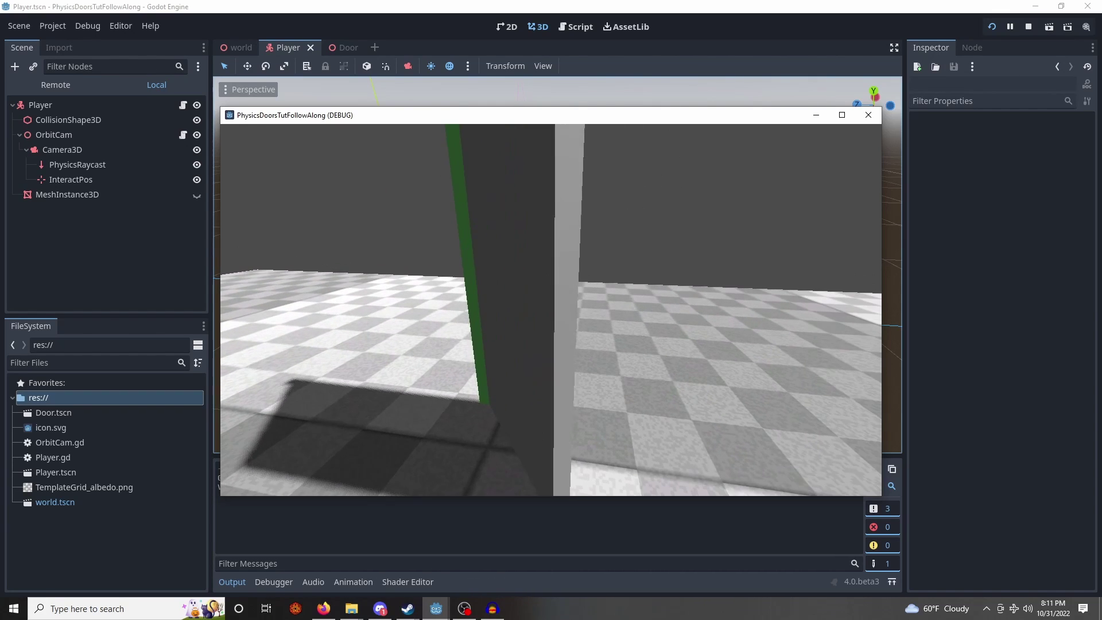
{"action": "key", "text": "d"}
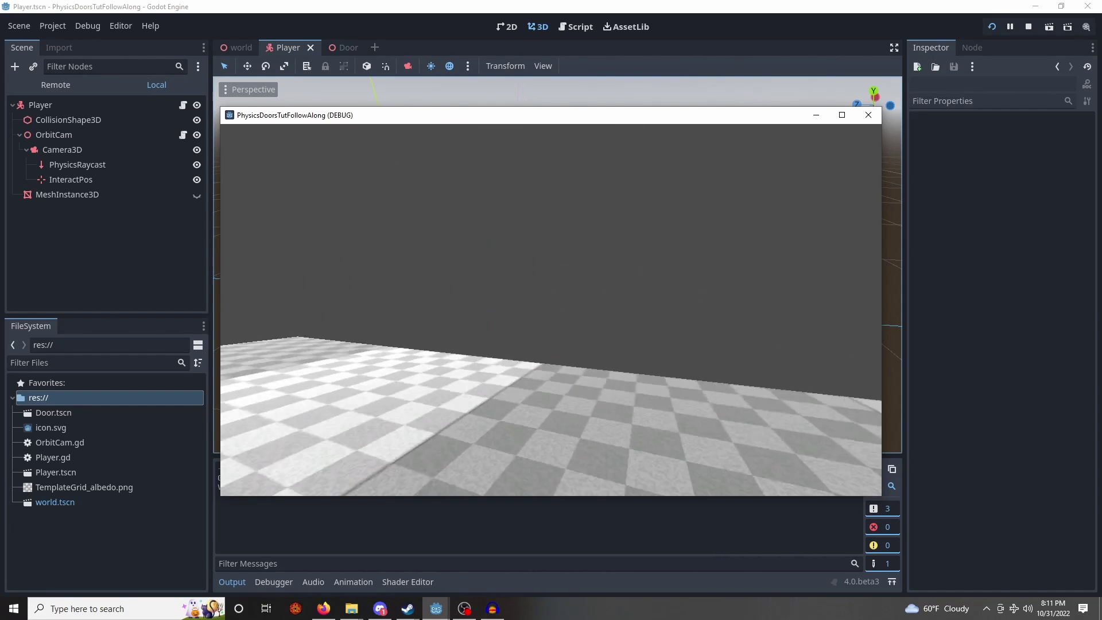
{"action": "key", "text": "s"}
{"action": "key", "text": "d"}
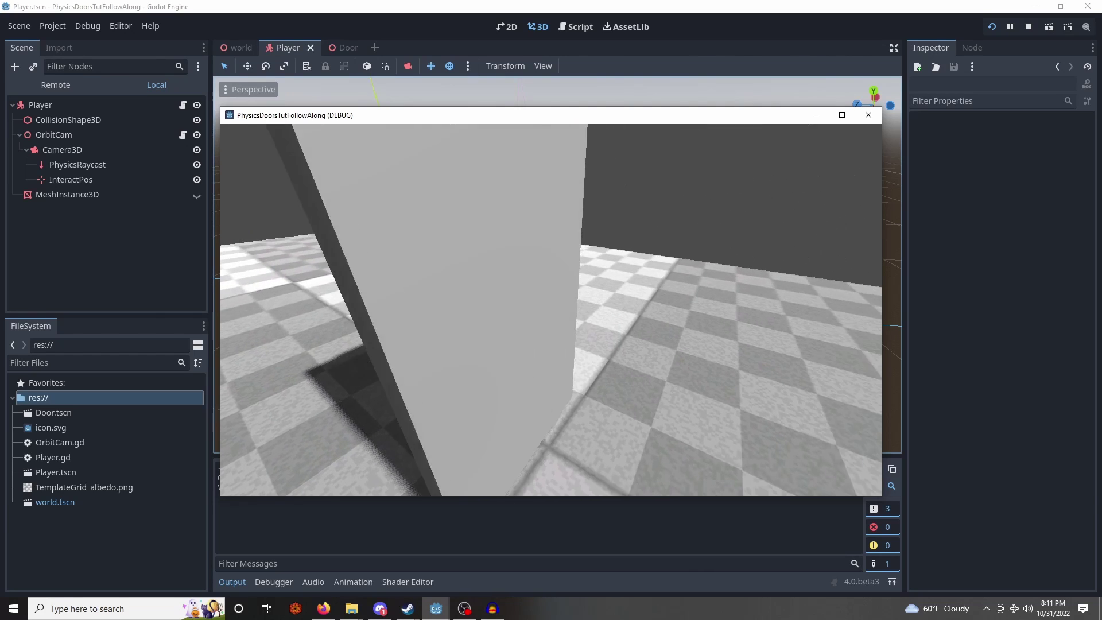
{"action": "key", "text": "s"}
{"action": "key", "text": "w"}
{"action": "key", "text": "d"}
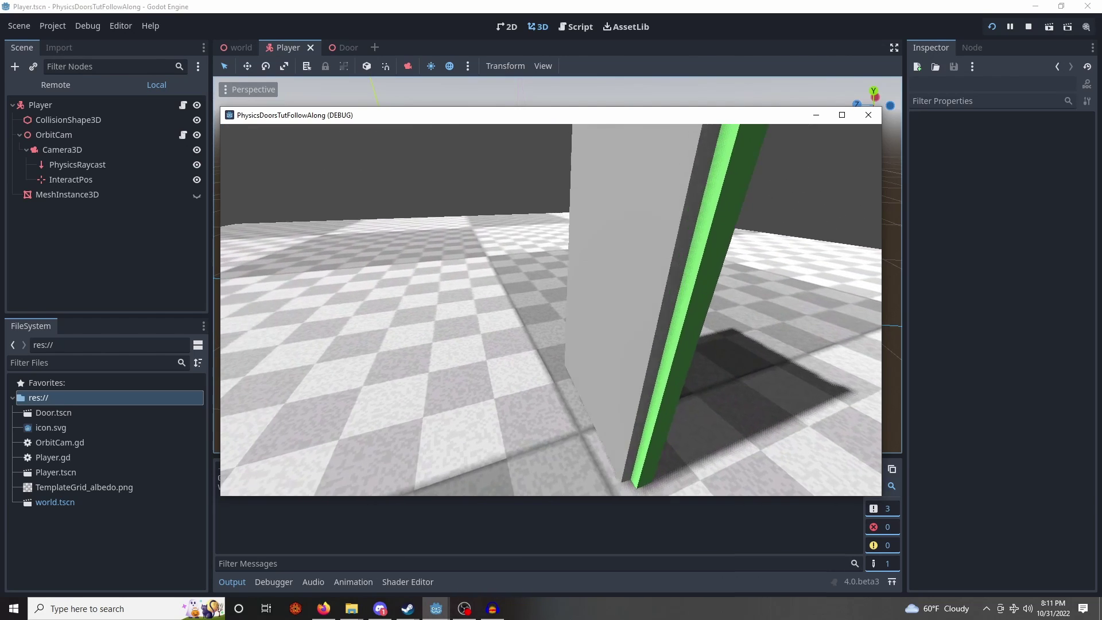
{"action": "key", "text": "s"}
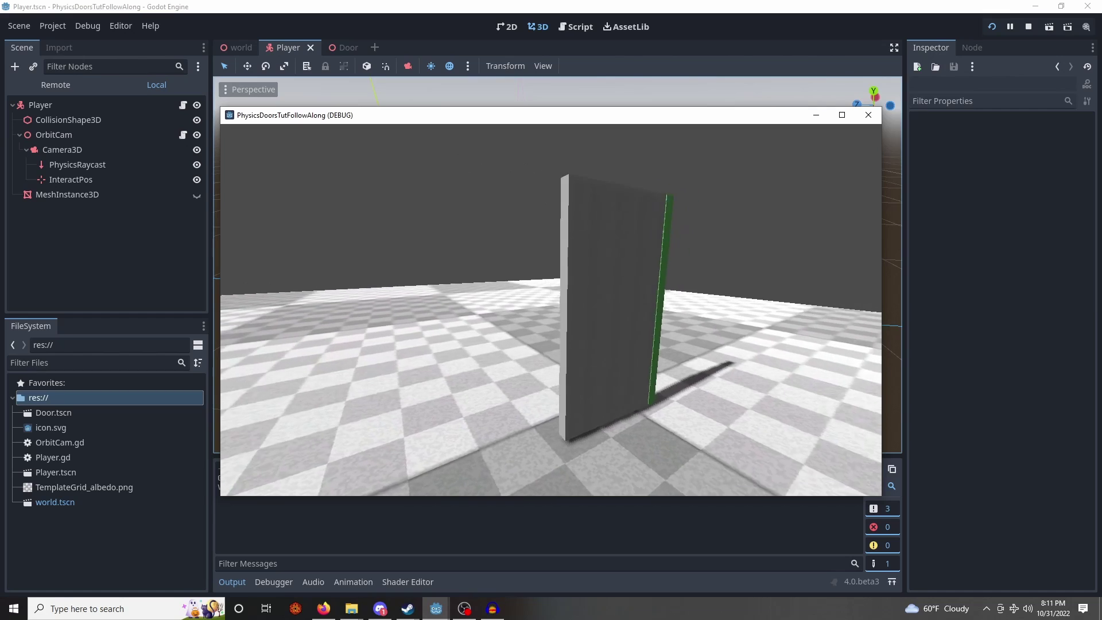